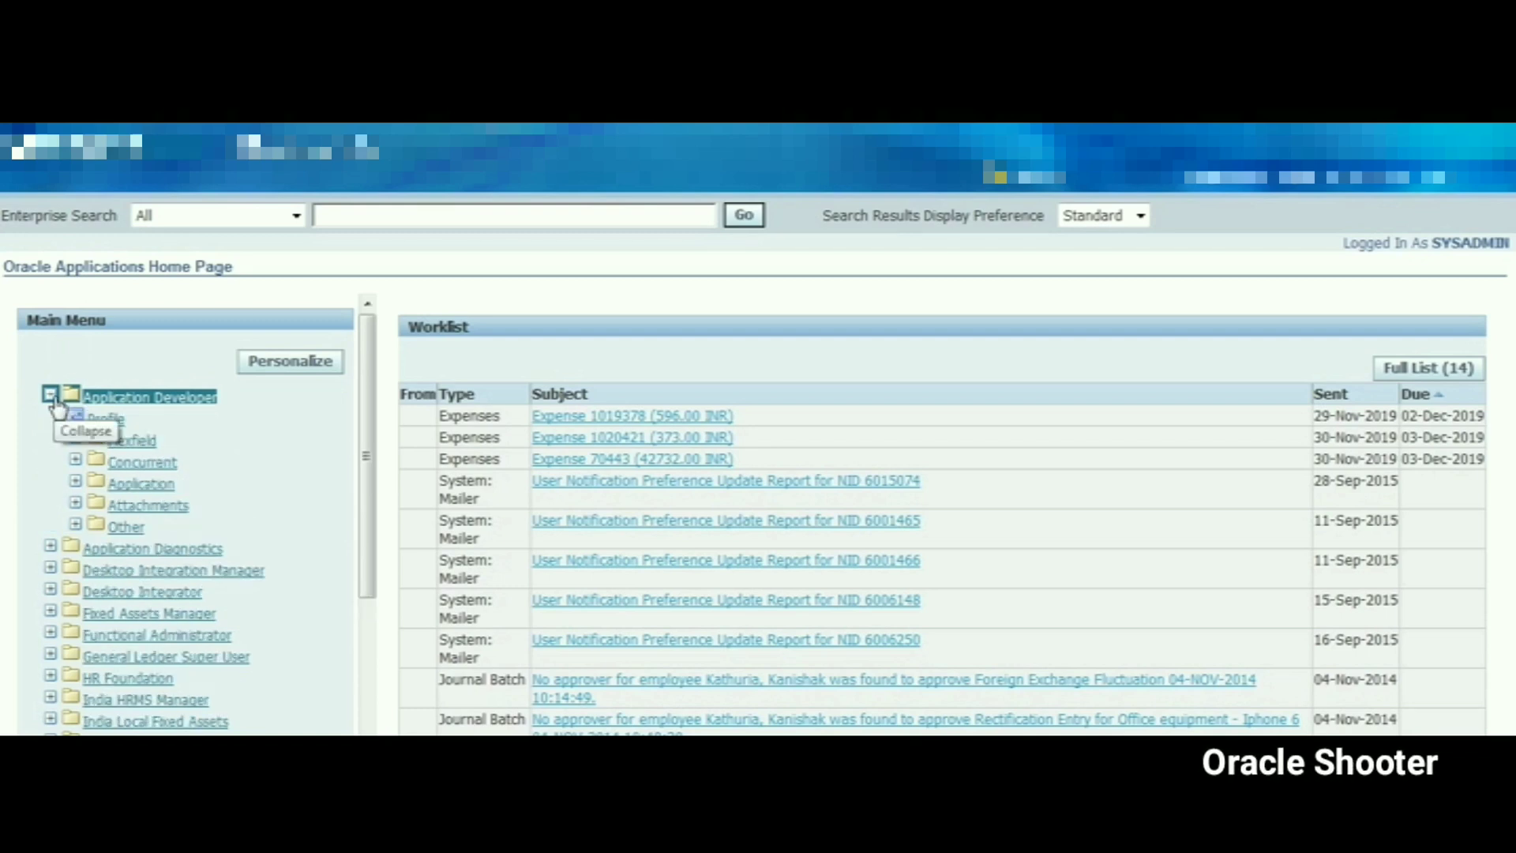
Expand the Desktop Integrator, Application Diagnostics and Desktop Integration Manager responsibilities in the main menu.
click(50, 589)
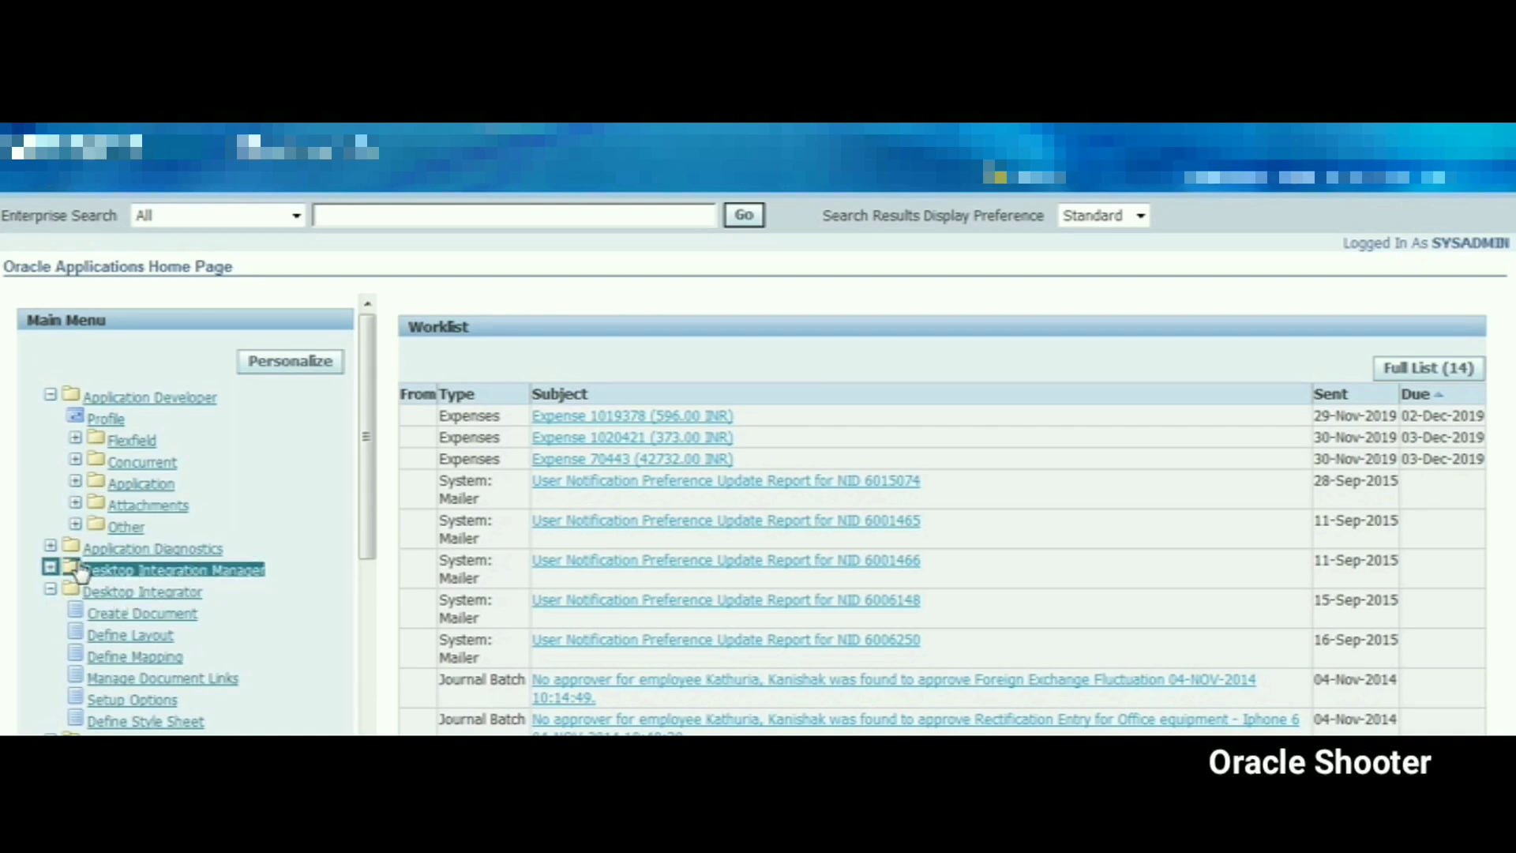
click(50, 545)
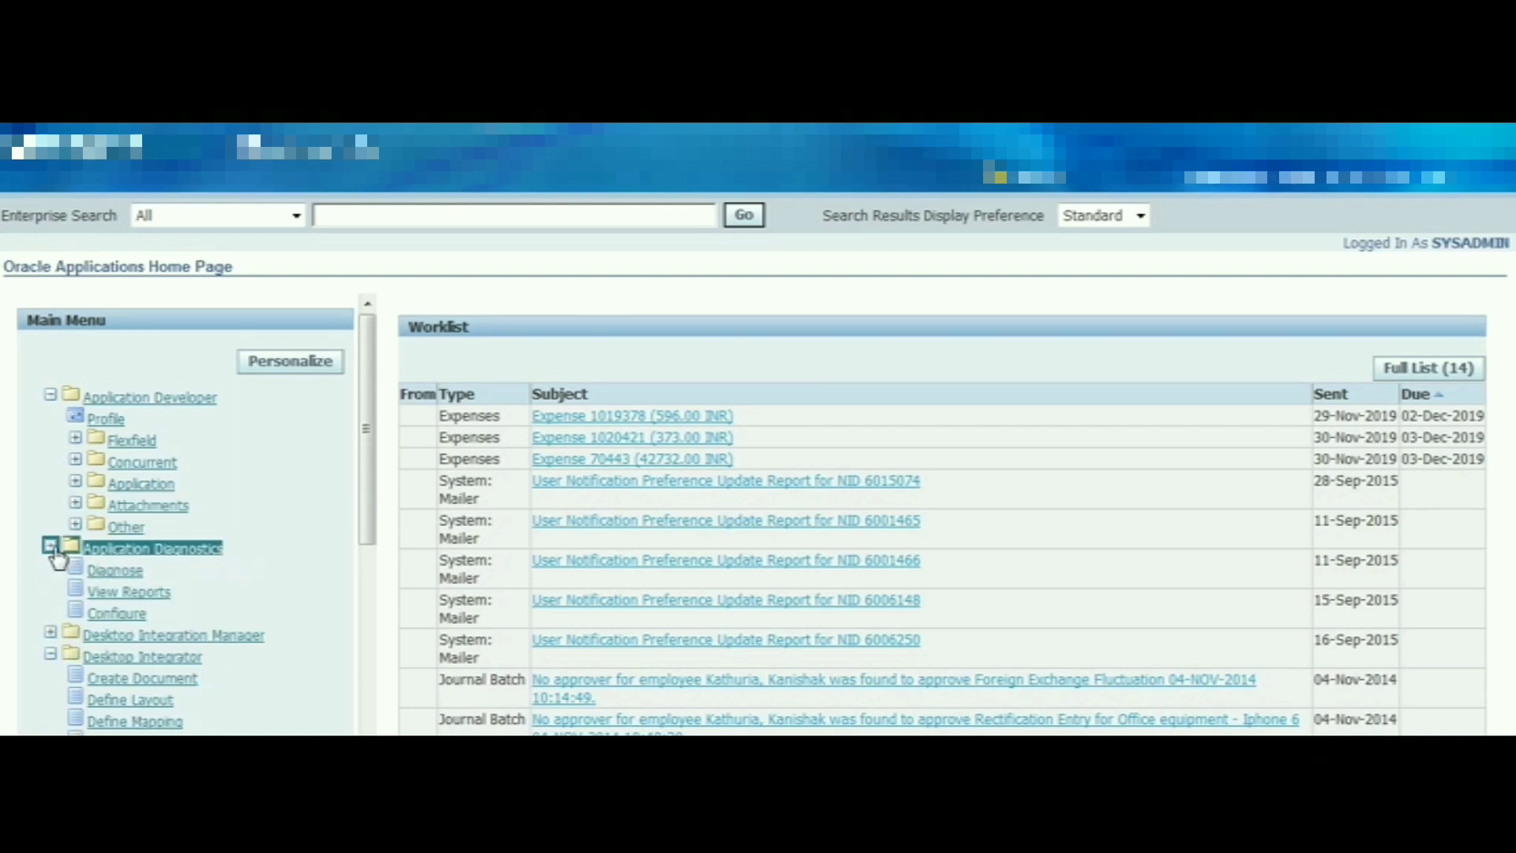
click(51, 633)
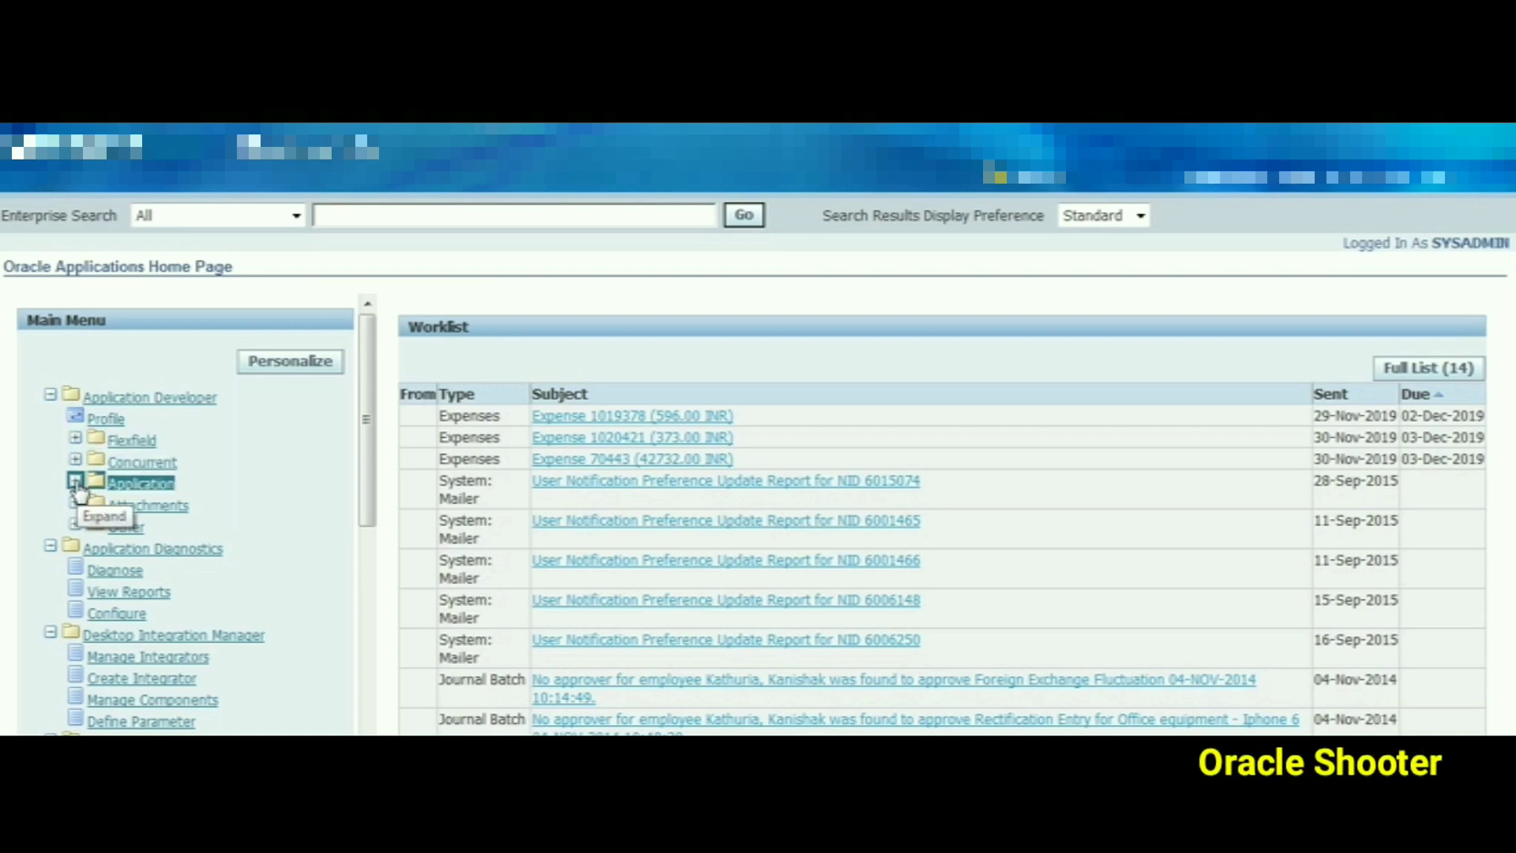
Expand the Application submenu under the Application Developer responsibility and look over its entries.
click(76, 482)
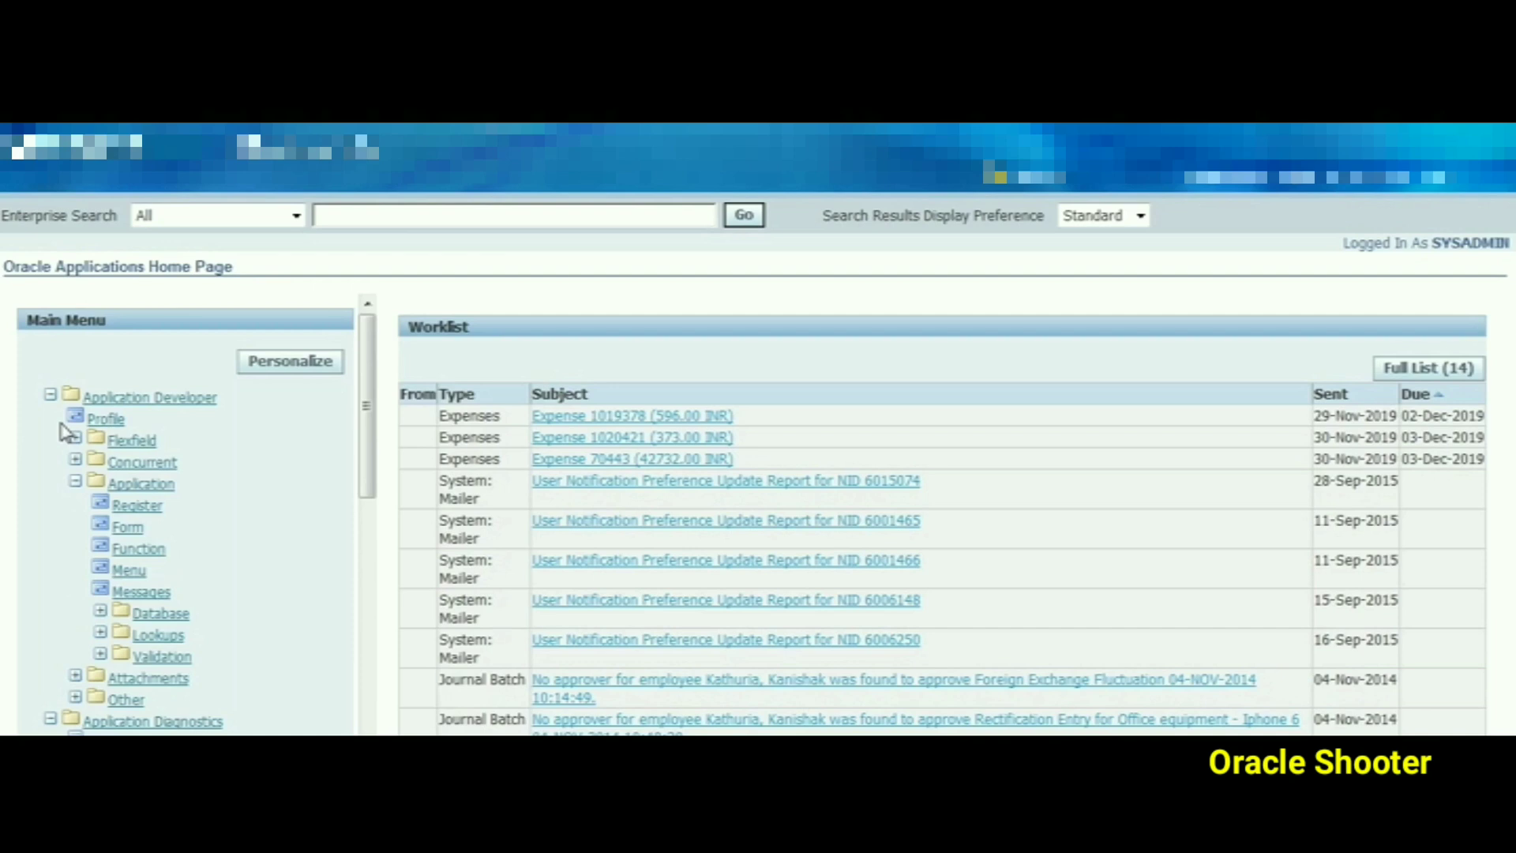
drag(61, 423, 116, 405)
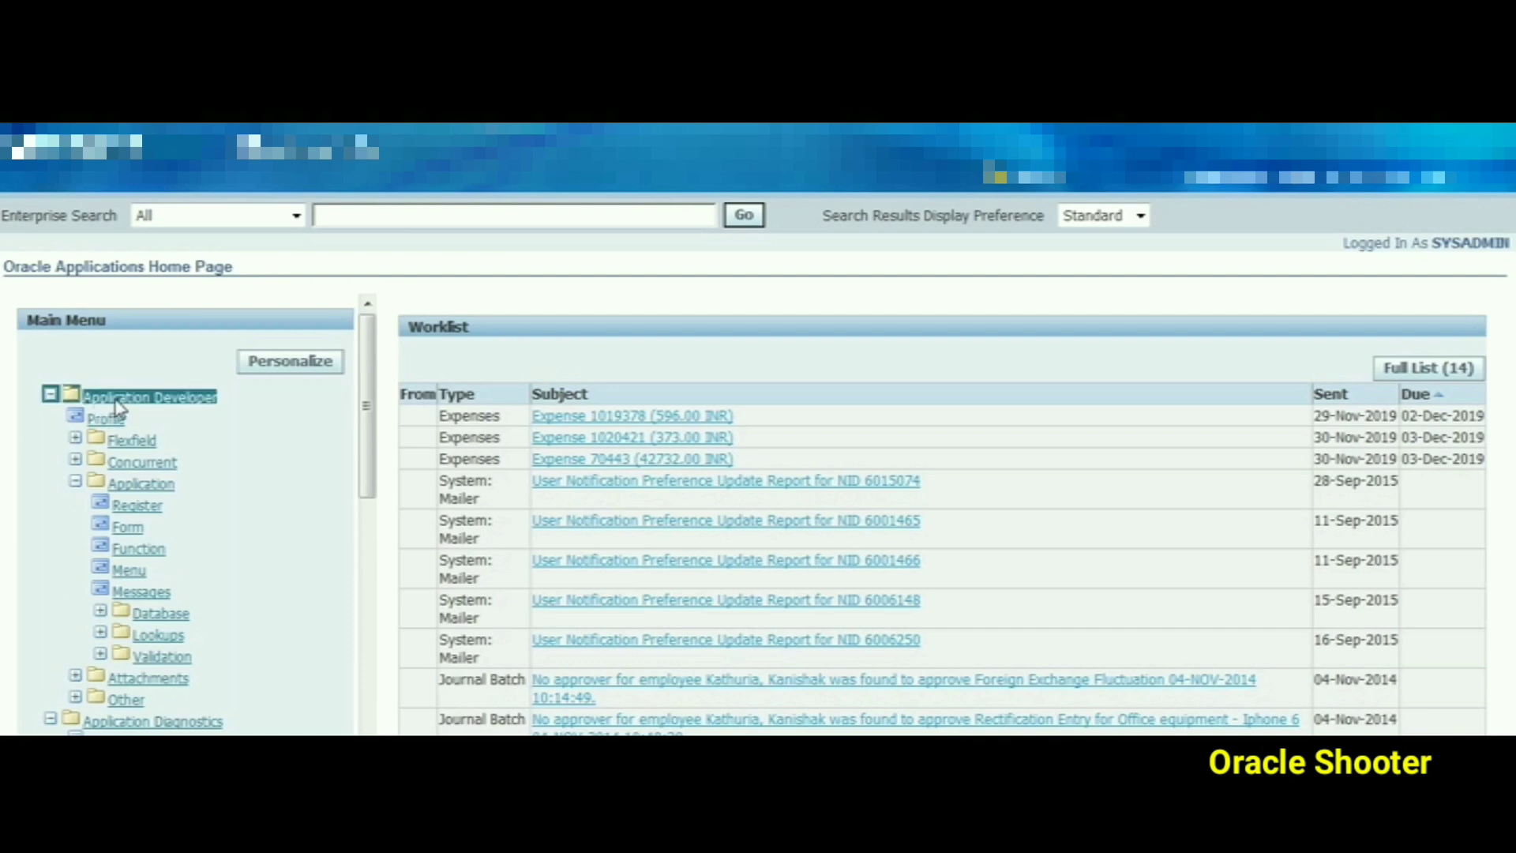
click(169, 417)
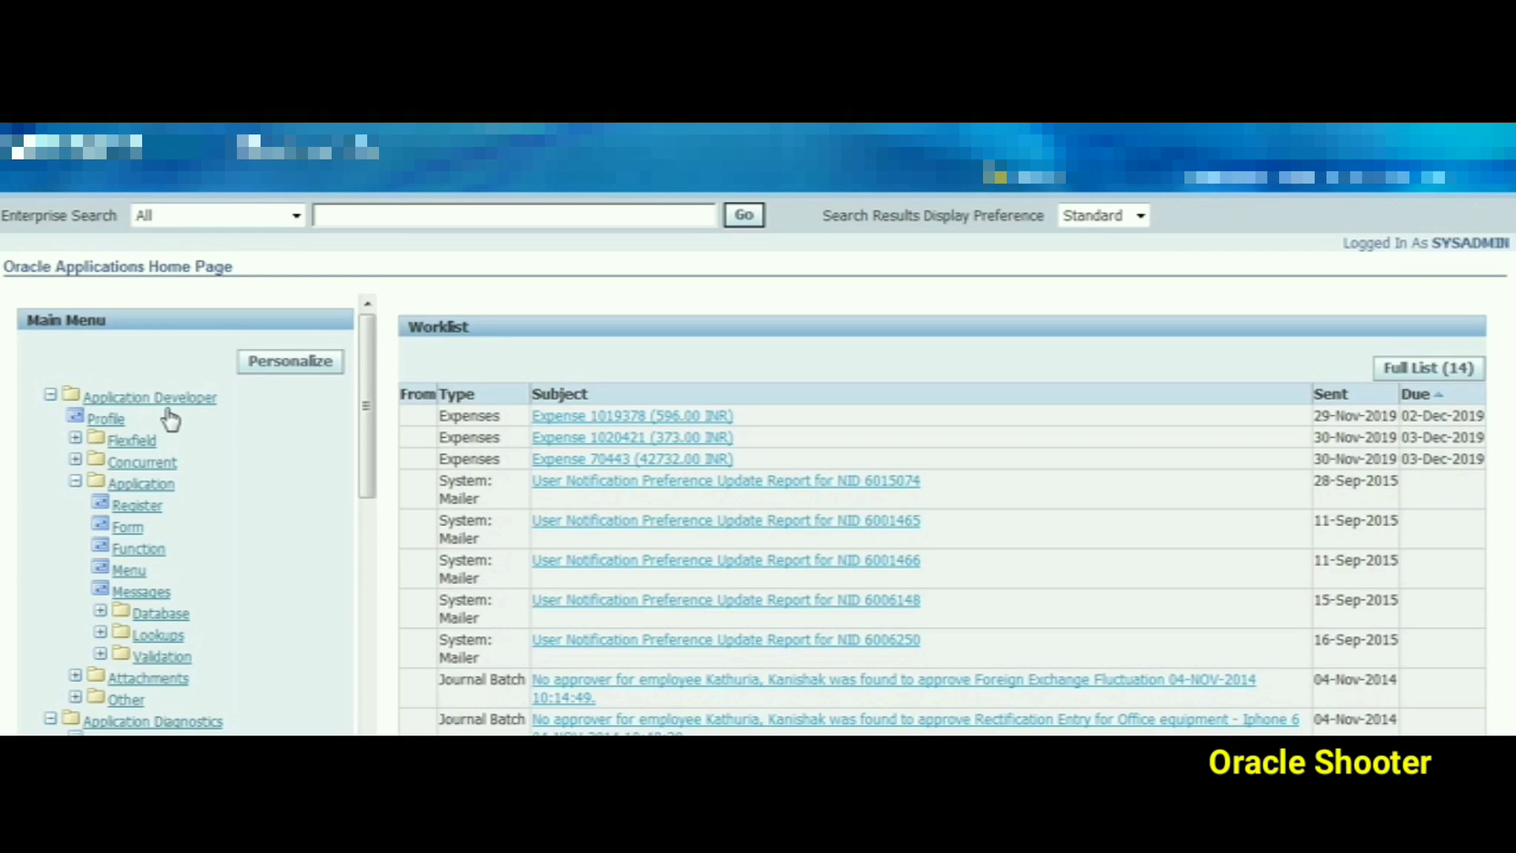
drag(169, 417, 159, 466)
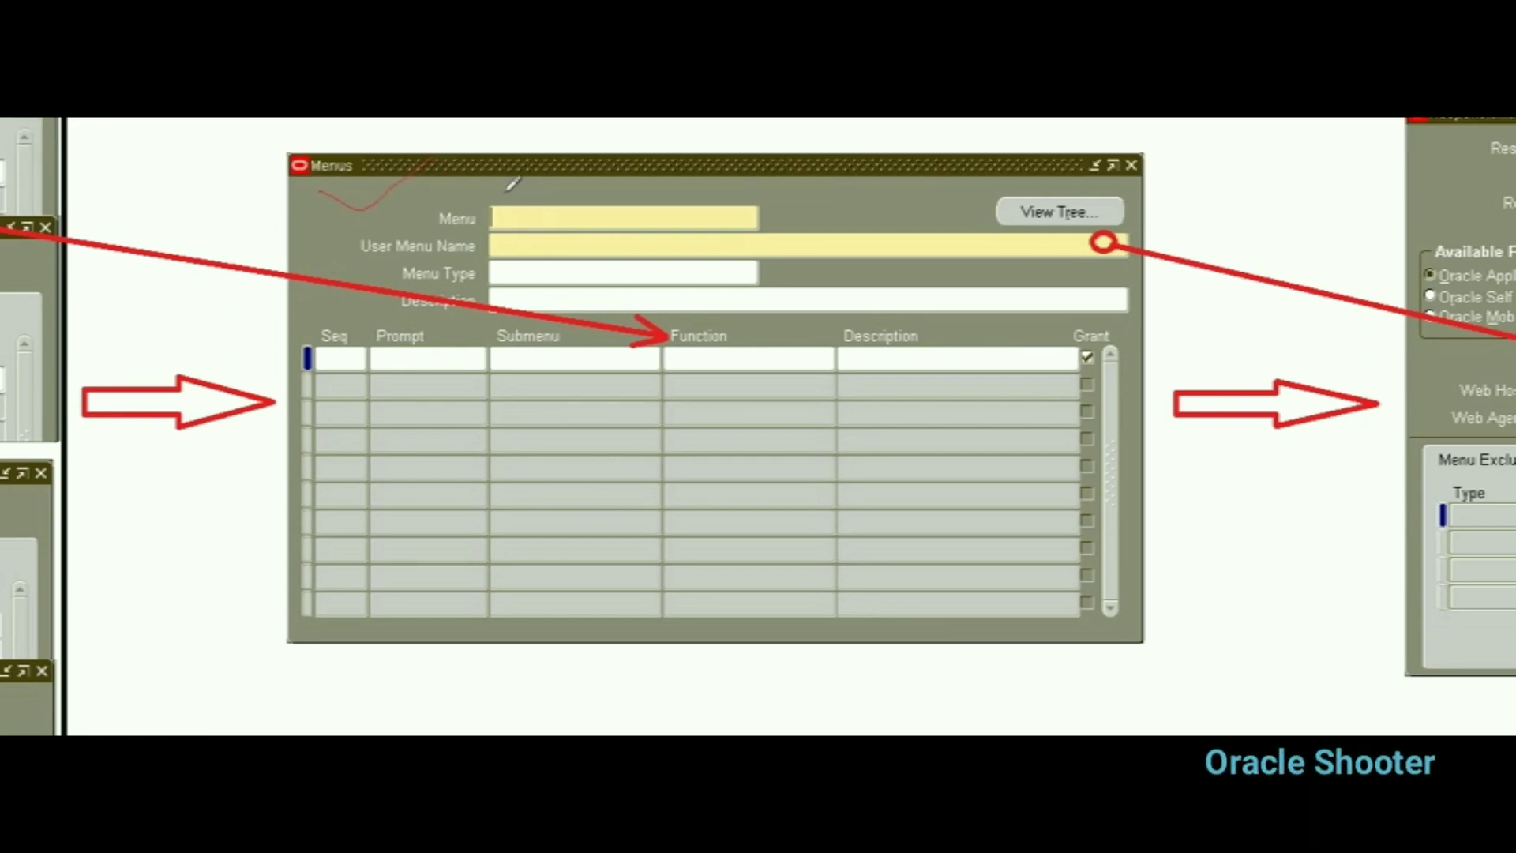
Annotate the Menus form in the diagram in red, marking its header fields and its Submenu and Function columns.
mouse_move(488, 189)
mouse_down()
mouse_move(457, 273)
mouse_move(520, 246)
mouse_move(469, 246)
mouse_up()
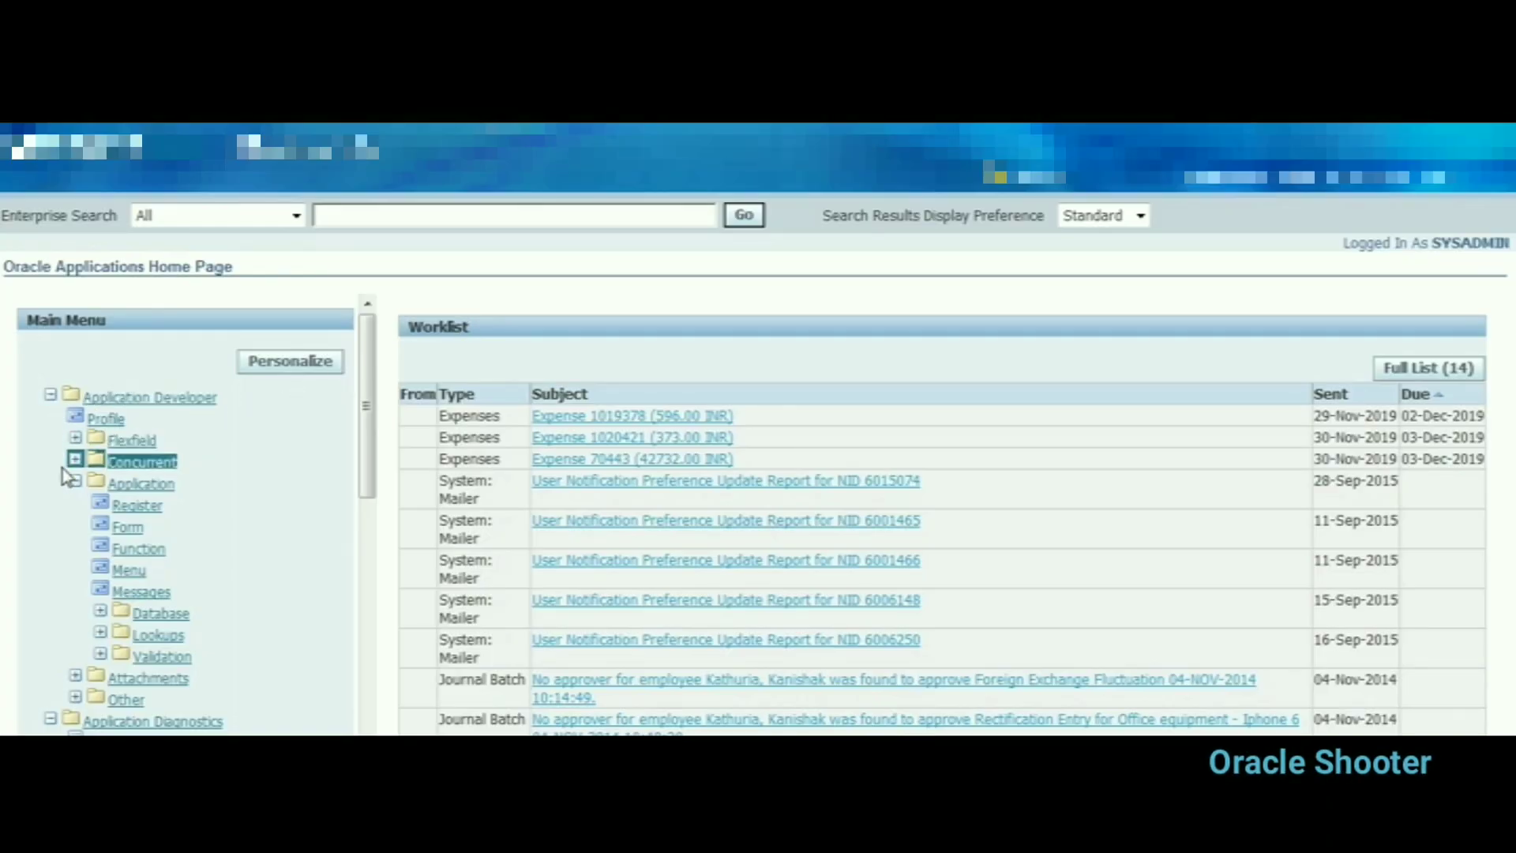
click(75, 482)
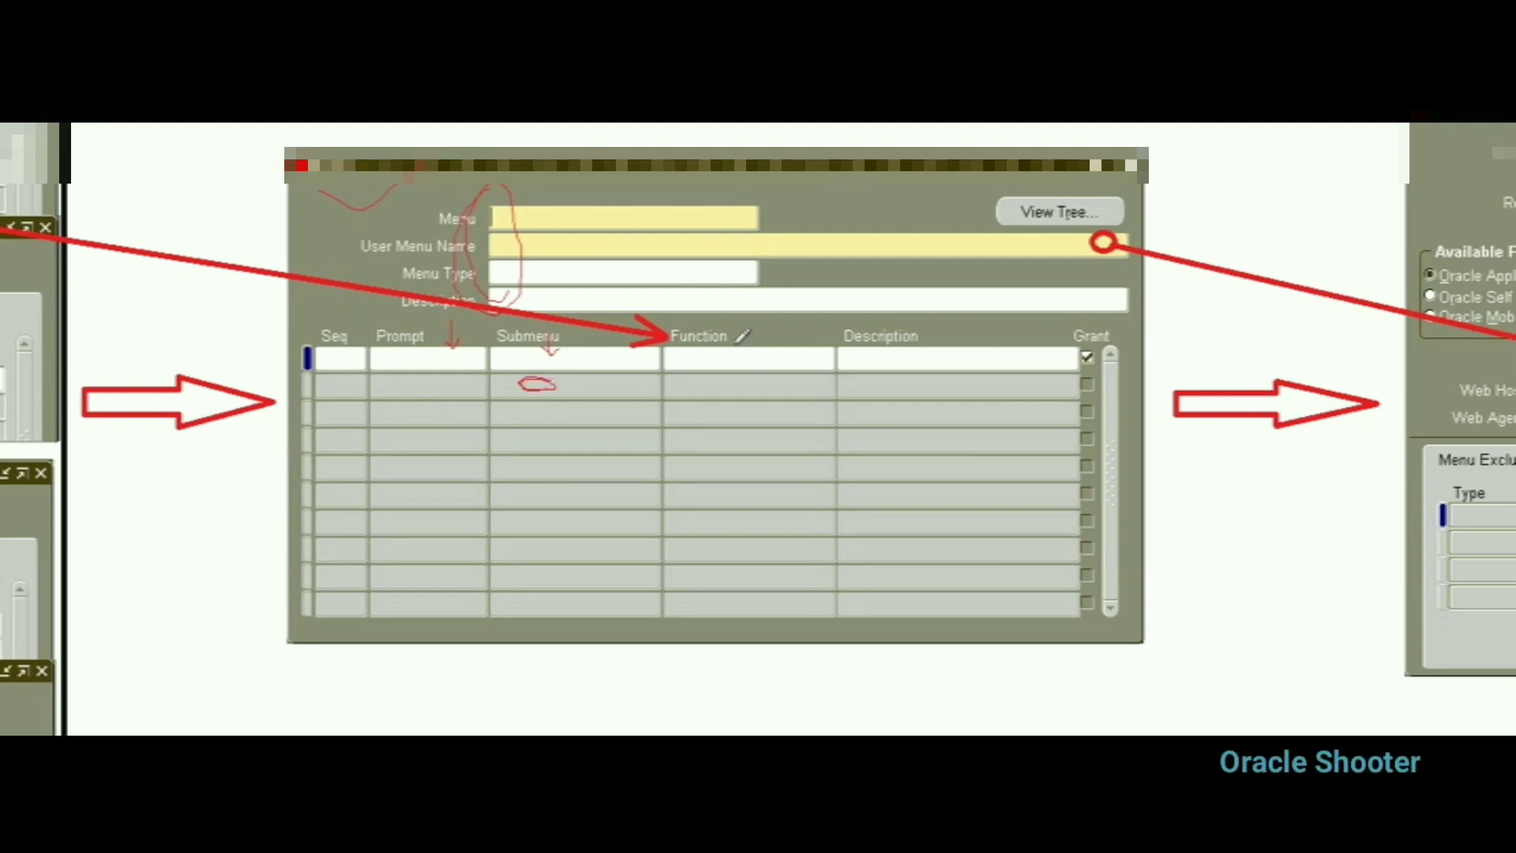
drag(734, 332, 735, 364)
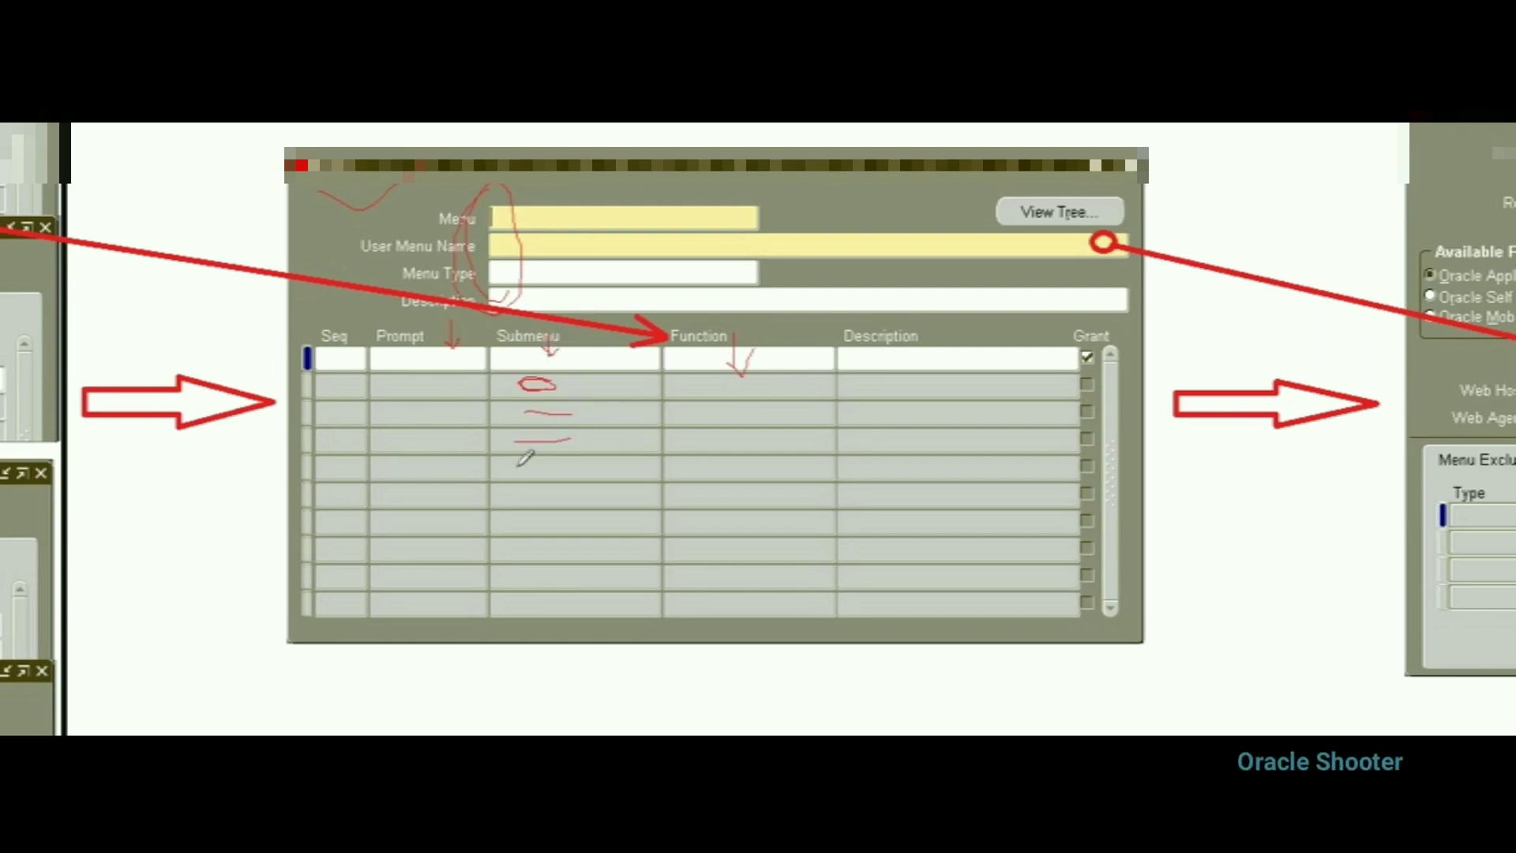
drag(516, 467, 565, 465)
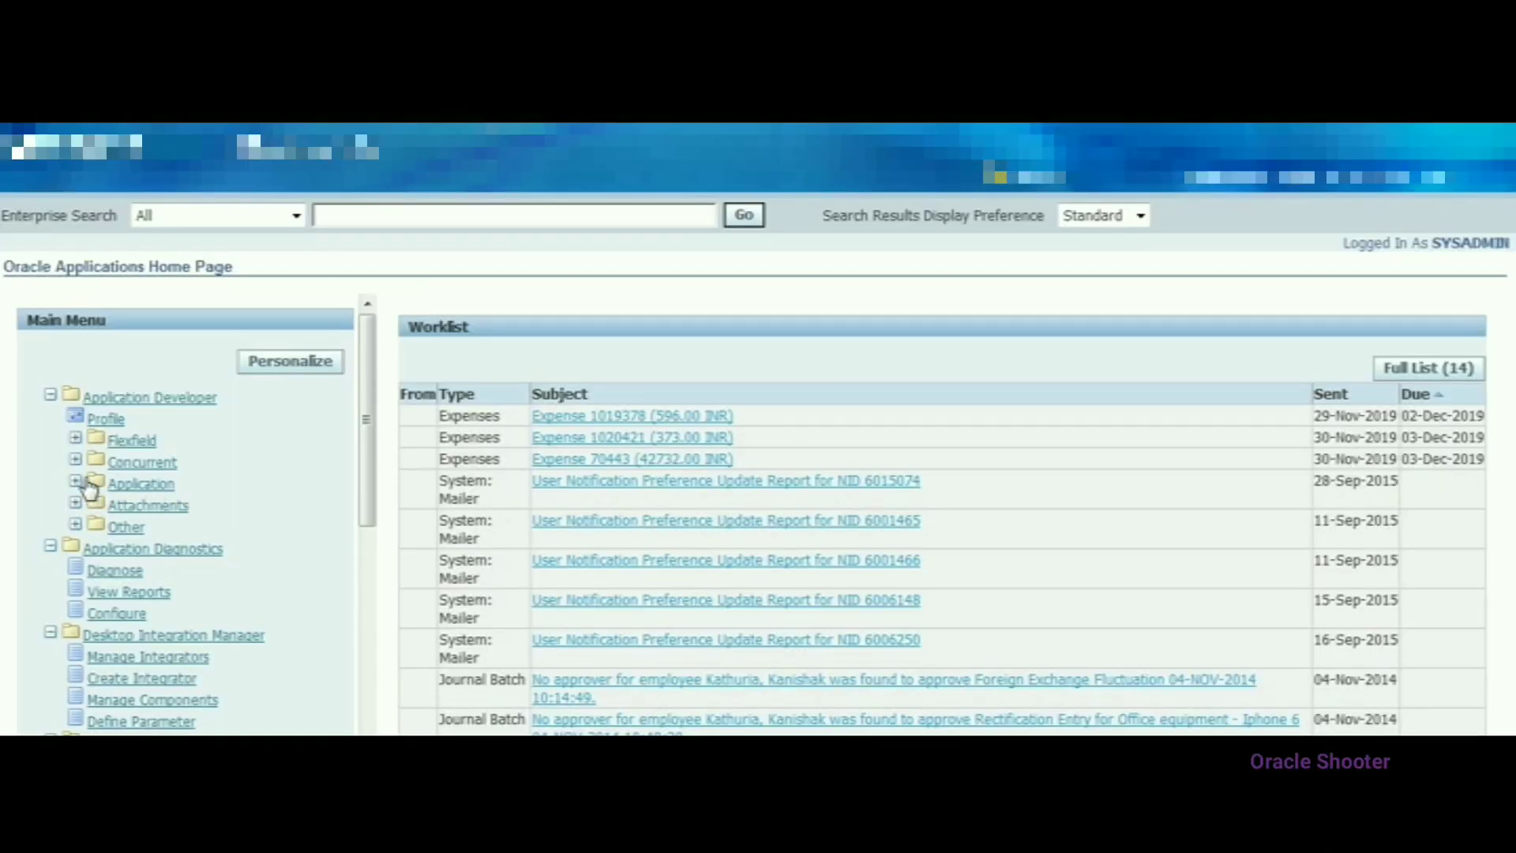
Return to the Oracle home page and reopen Application Developer's Application submenu to examine the Register, Form, Function and Menu entries.
click(75, 481)
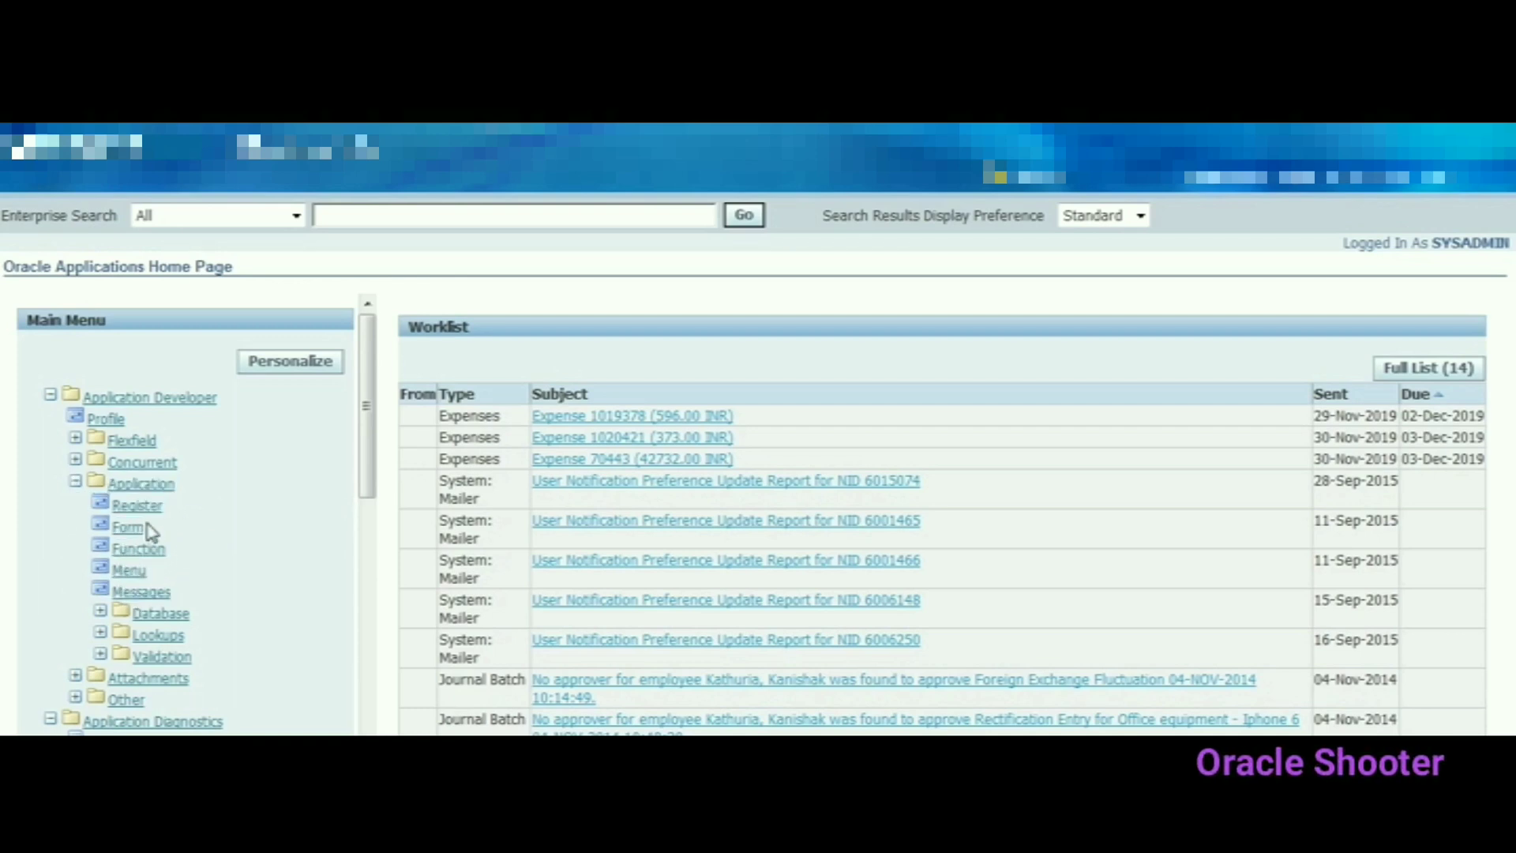
click(137, 509)
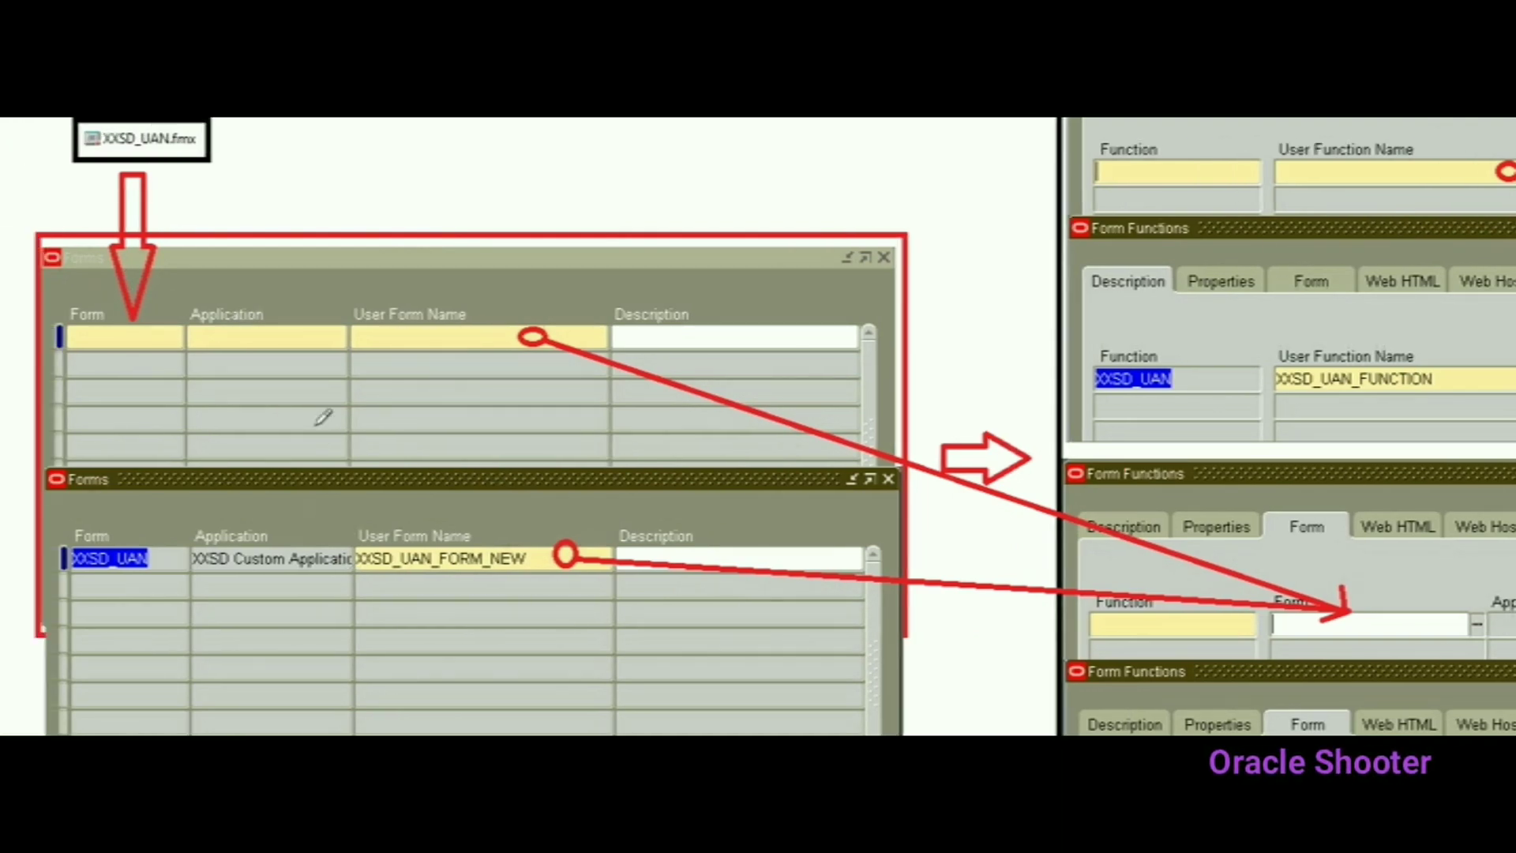
Mark the XXSD_UAN.fmx file, the empty Forms window and the XXSD_UAN form record with red ticks in the diagram.
drag(191, 166, 231, 147)
drag(14, 569, 91, 510)
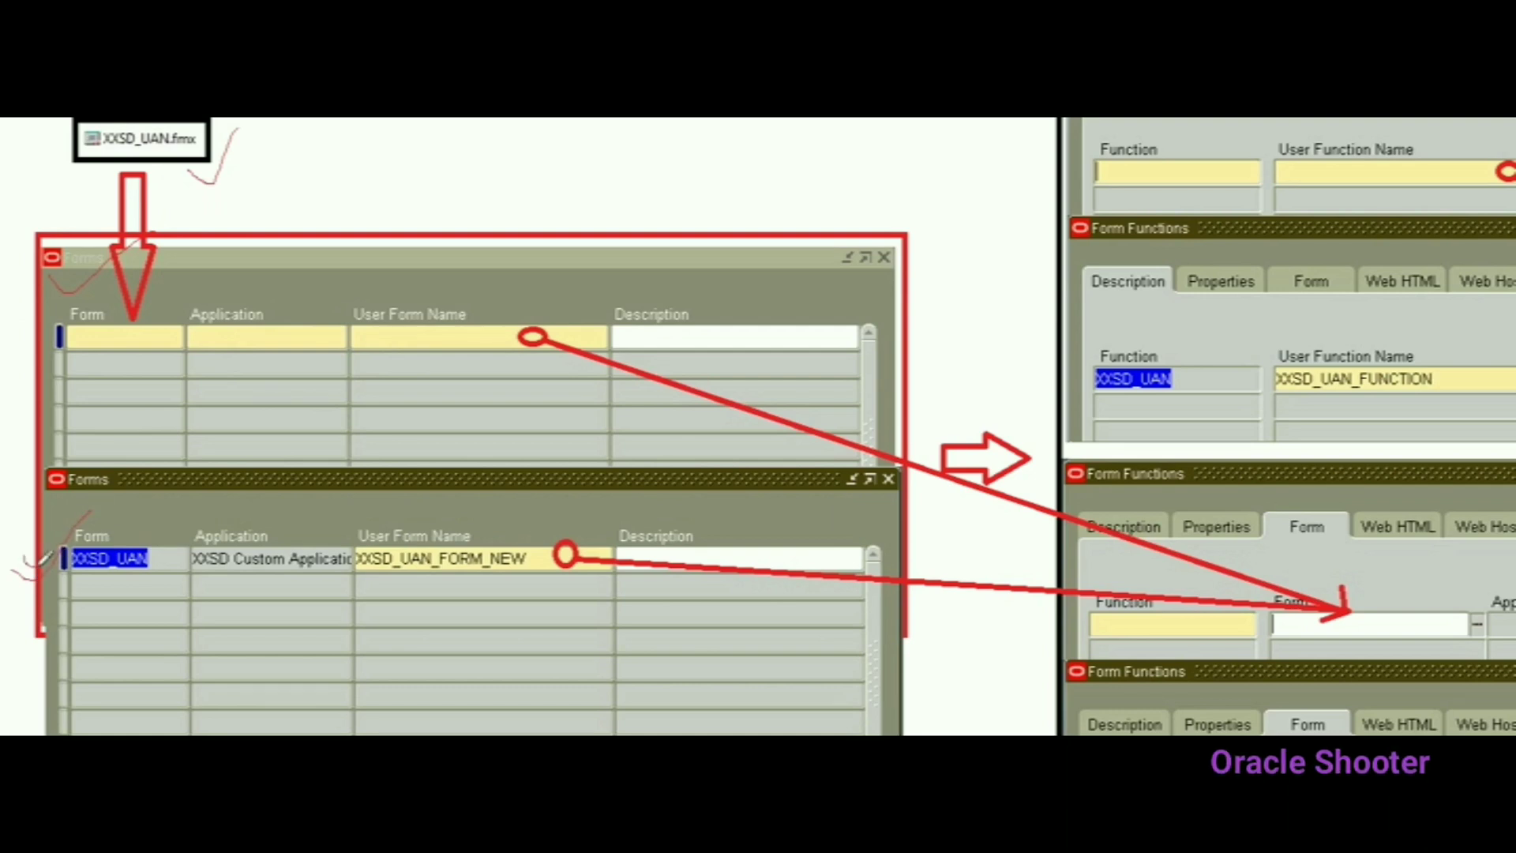
drag(25, 558, 116, 510)
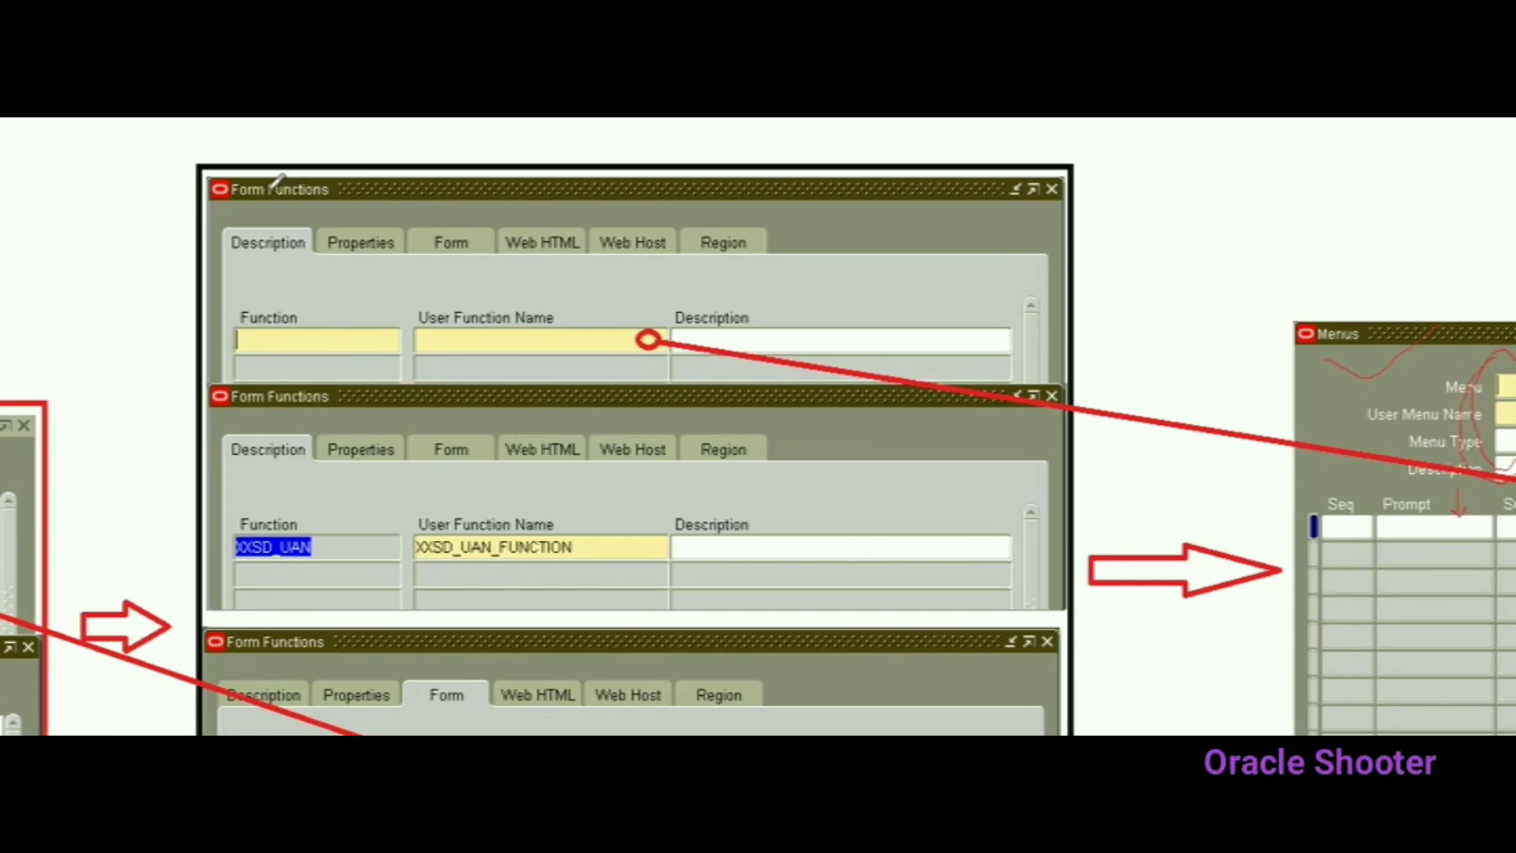
Mark the Form Functions window, circling its Form field, the XXSD_UAN_FORM_NEW form name, the XXSD_UAN function and the XXSD_UAN_FUNCTION user function name.
mouse_move(319, 174)
mouse_down()
mouse_move(342, 207)
mouse_move(273, 188)
mouse_up()
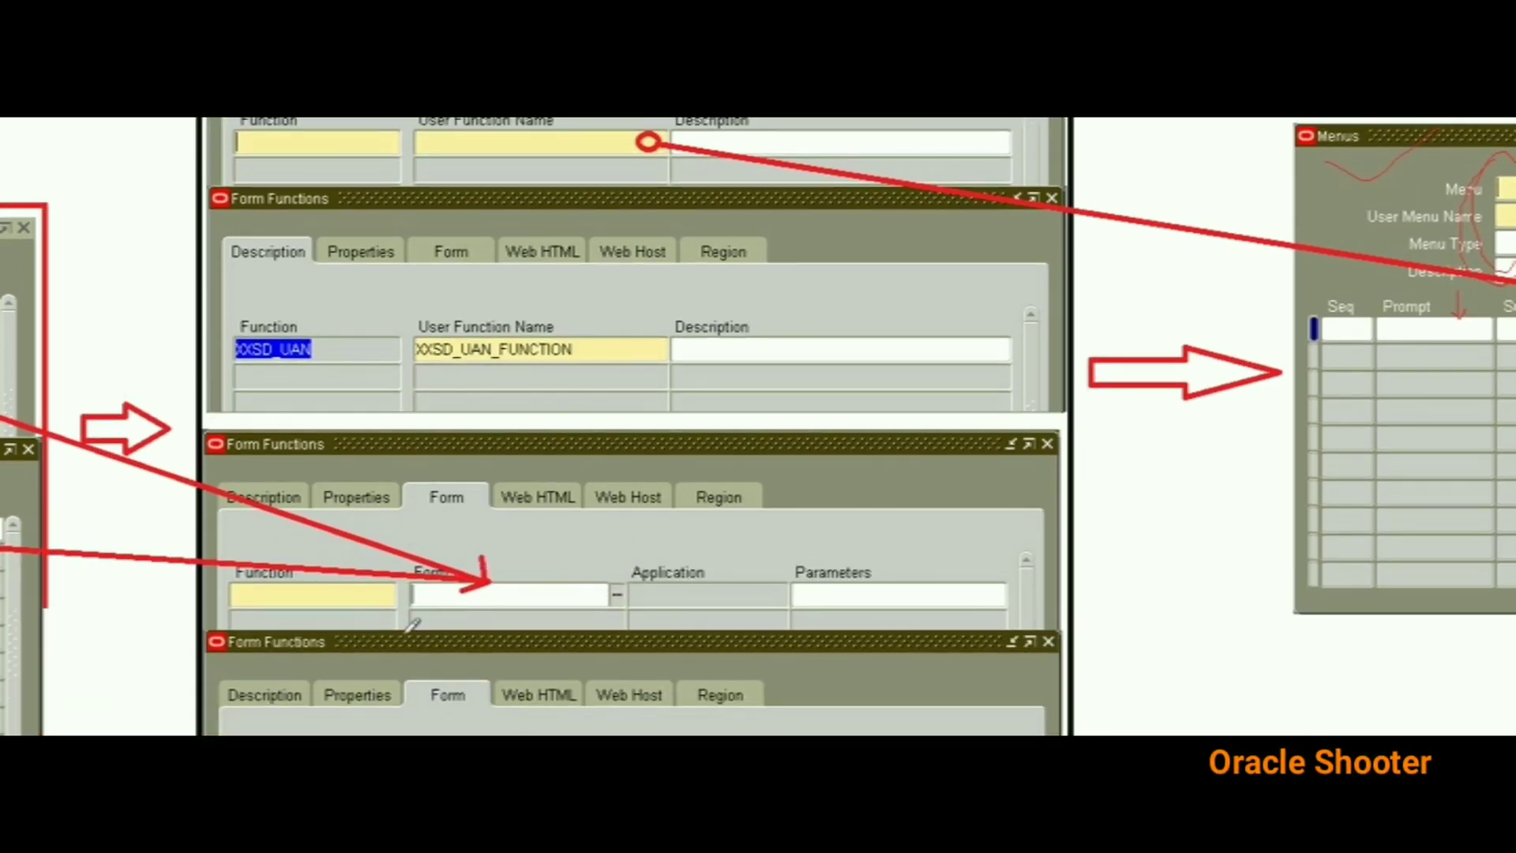
mouse_move(444, 529)
mouse_down()
mouse_move(415, 615)
mouse_move(540, 536)
mouse_move(428, 546)
mouse_up()
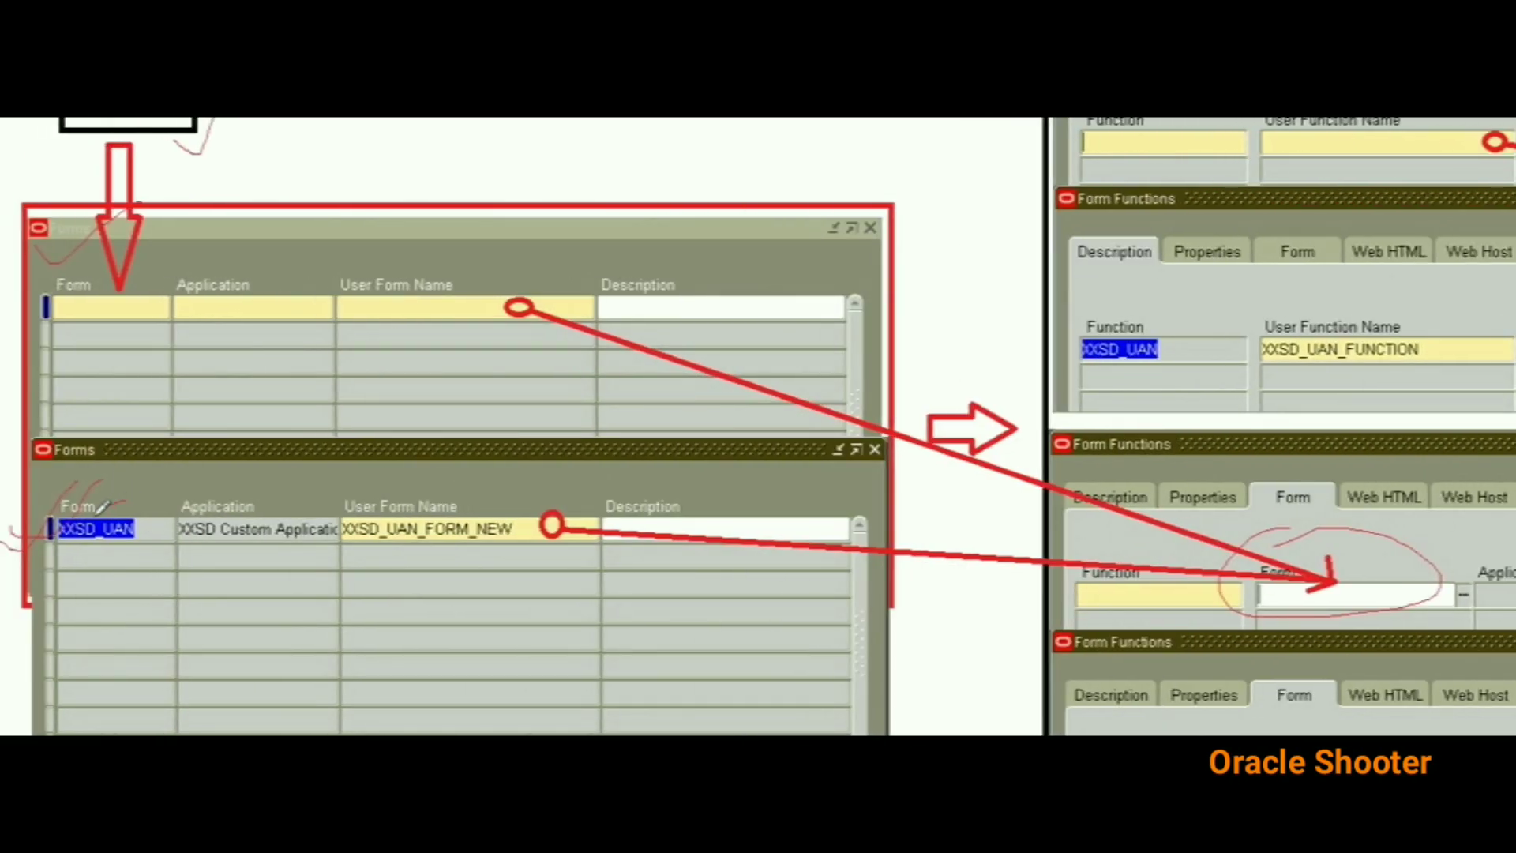
mouse_move(98, 511)
mouse_down()
mouse_move(253, 558)
mouse_move(498, 544)
mouse_move(359, 478)
mouse_move(128, 512)
mouse_up()
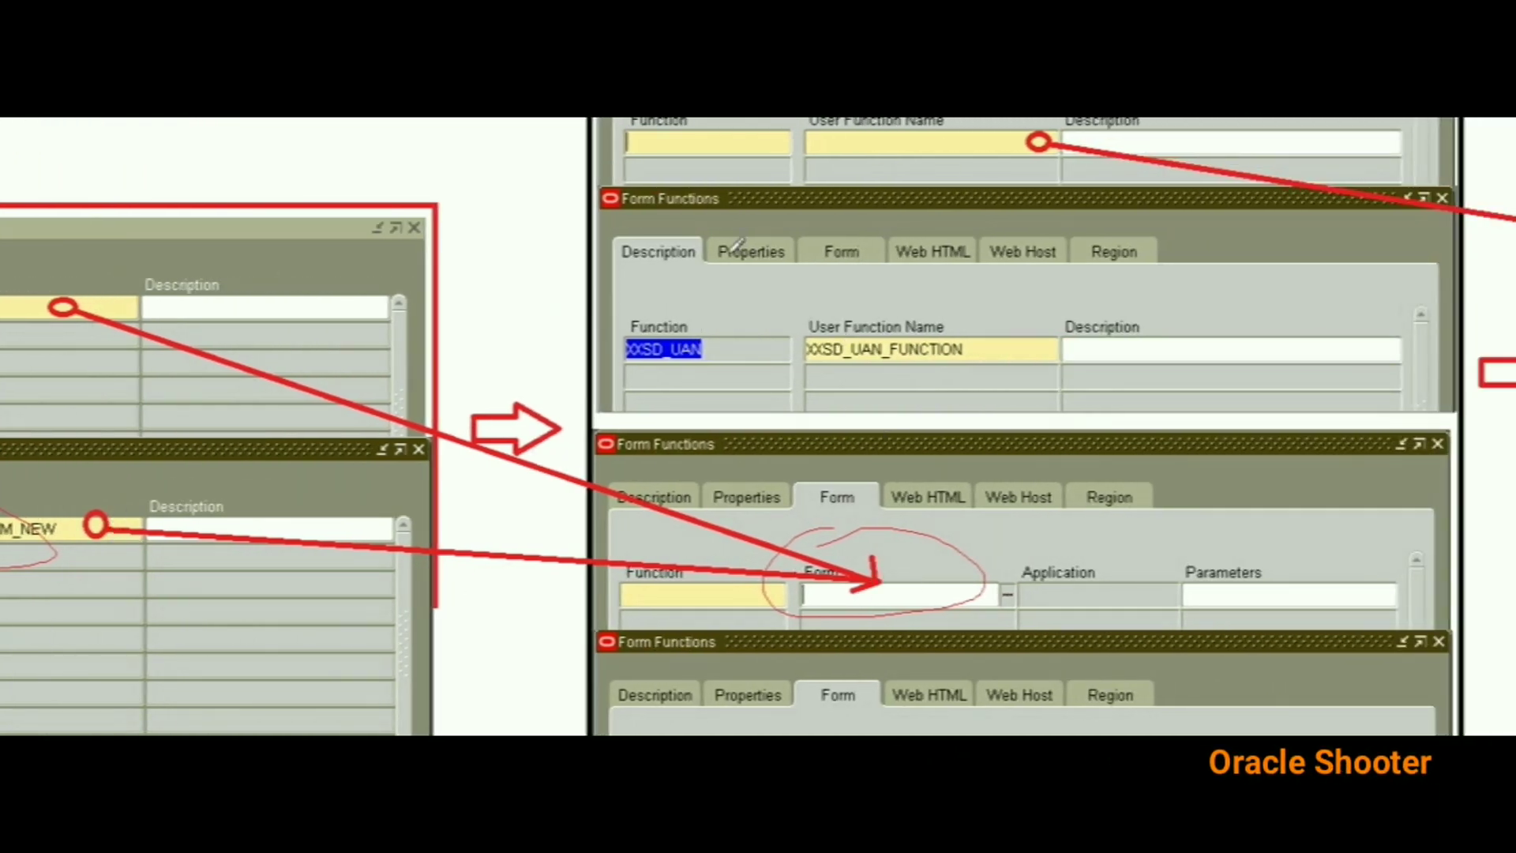
mouse_move(654, 315)
mouse_down()
mouse_move(620, 368)
mouse_move(687, 316)
mouse_up()
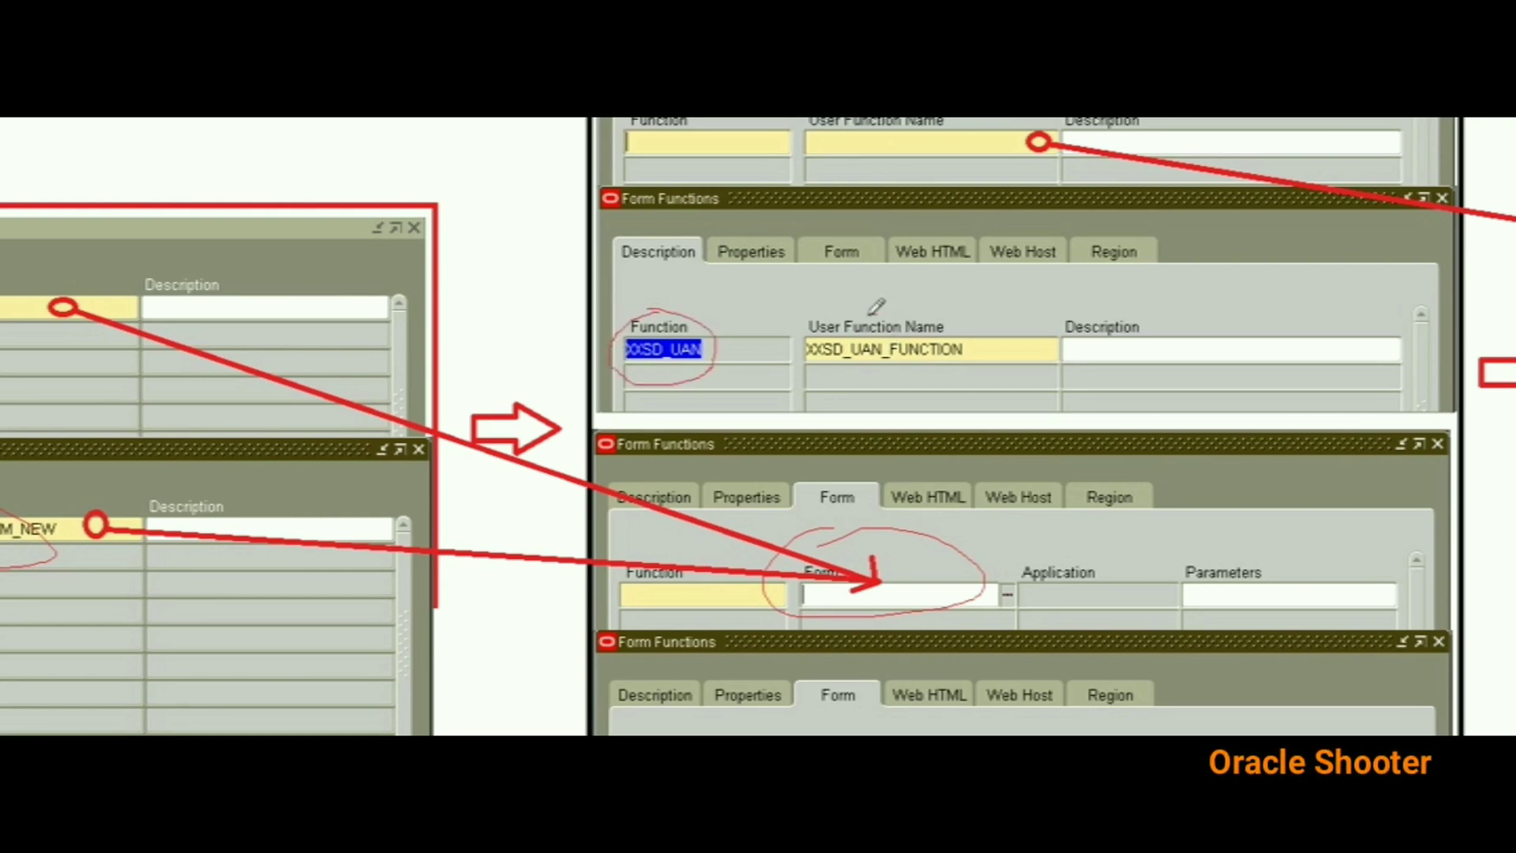
mouse_move(876, 306)
mouse_down()
mouse_move(813, 347)
mouse_move(944, 372)
mouse_move(916, 304)
mouse_move(879, 304)
mouse_up()
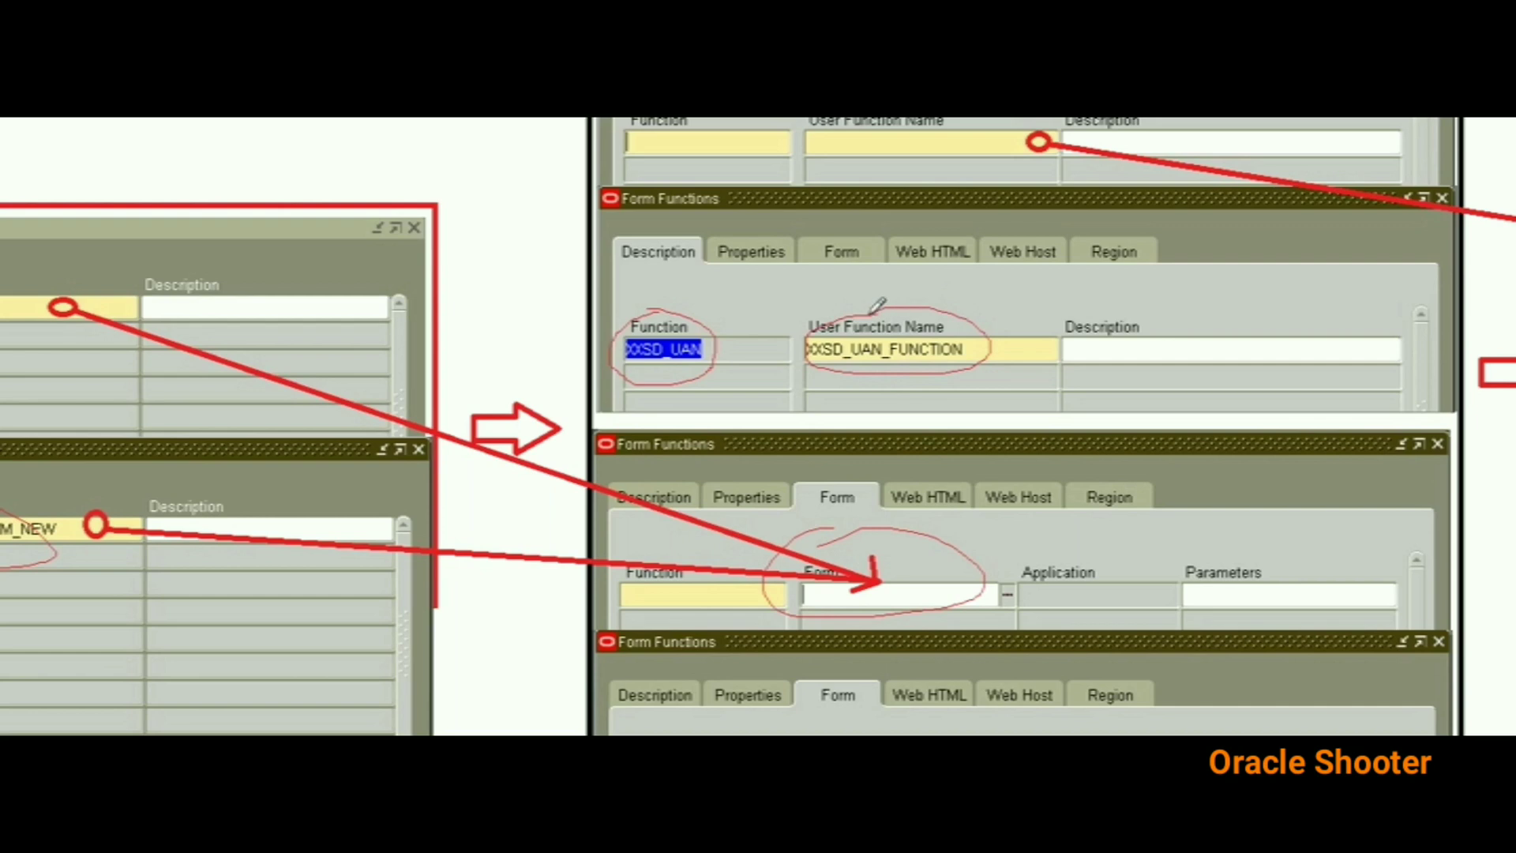
Draw a red arrow from the User Form Name XXSD_UAN_FORM_NEW to the filled Form field in the lowest Form Functions window.
scroll(1480, 373, down, 3)
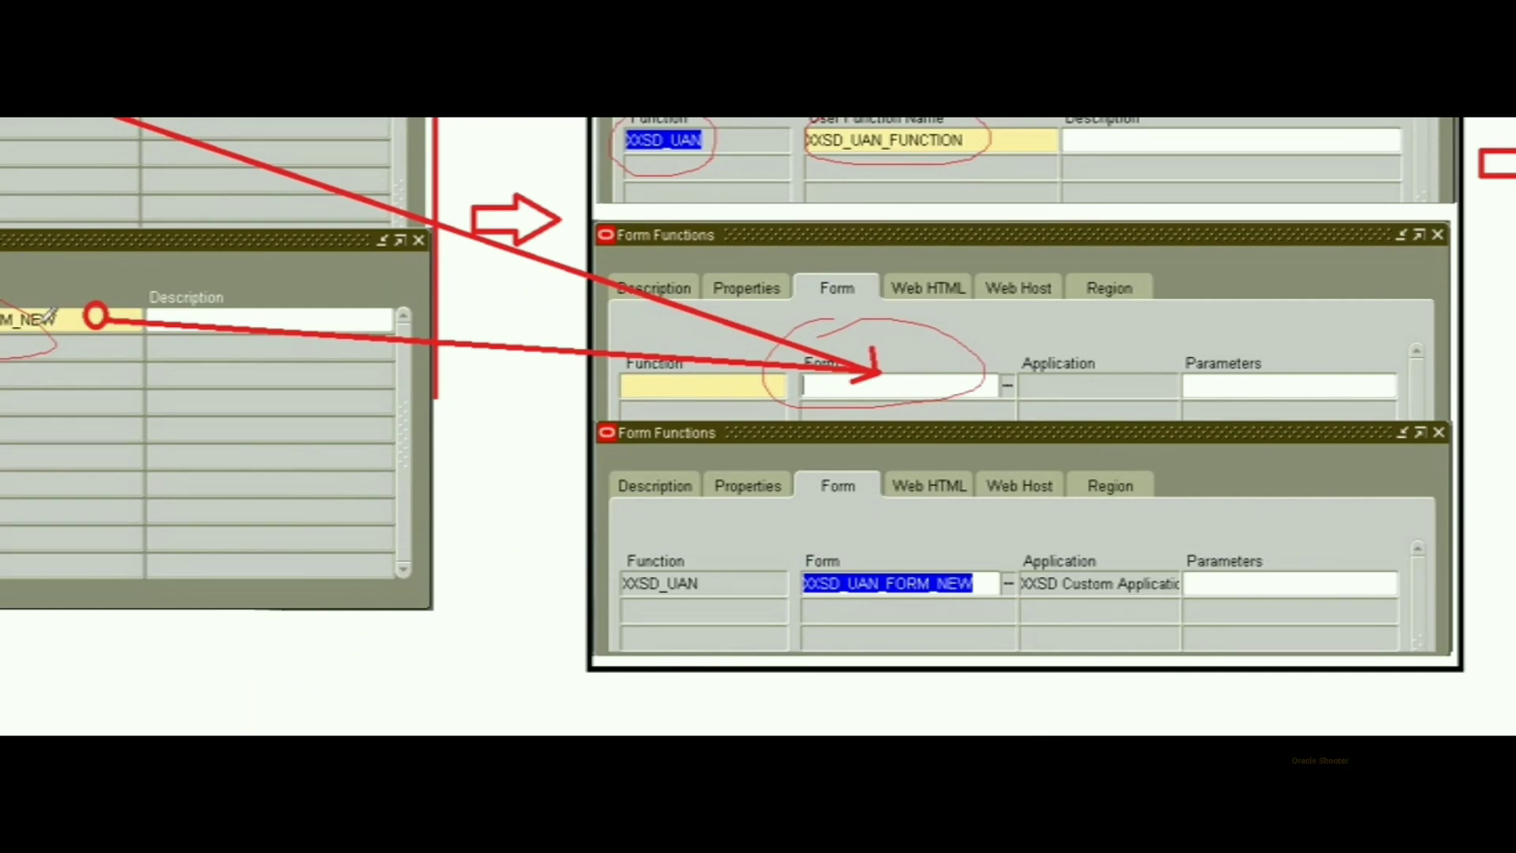
drag(142, 326, 842, 550)
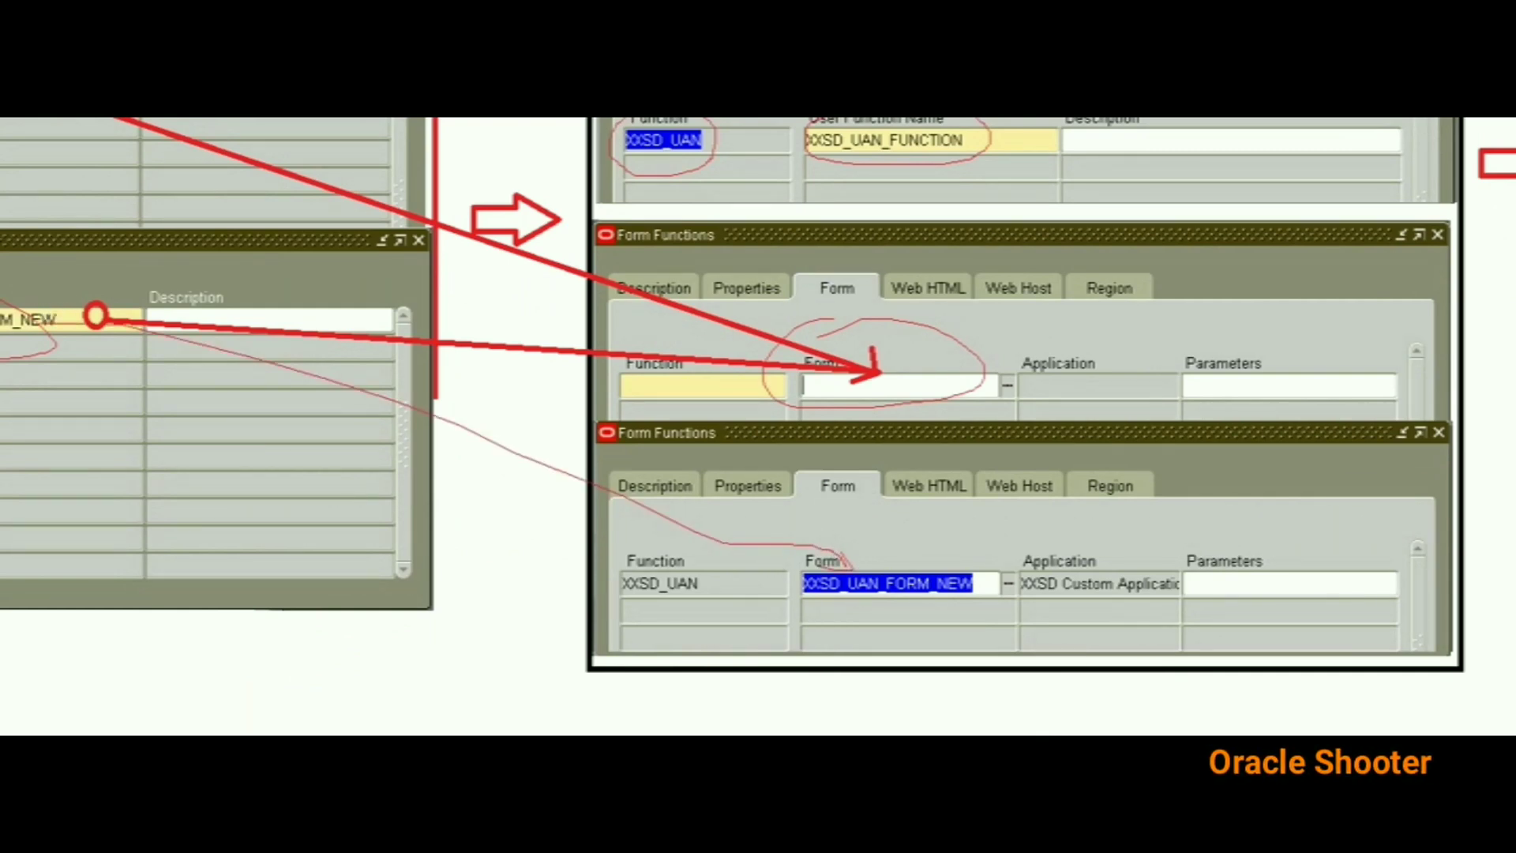
Draw a red line linking the User Function Name in Form Functions to the Function column of the Menus form.
drag(402, 730, 727, 726)
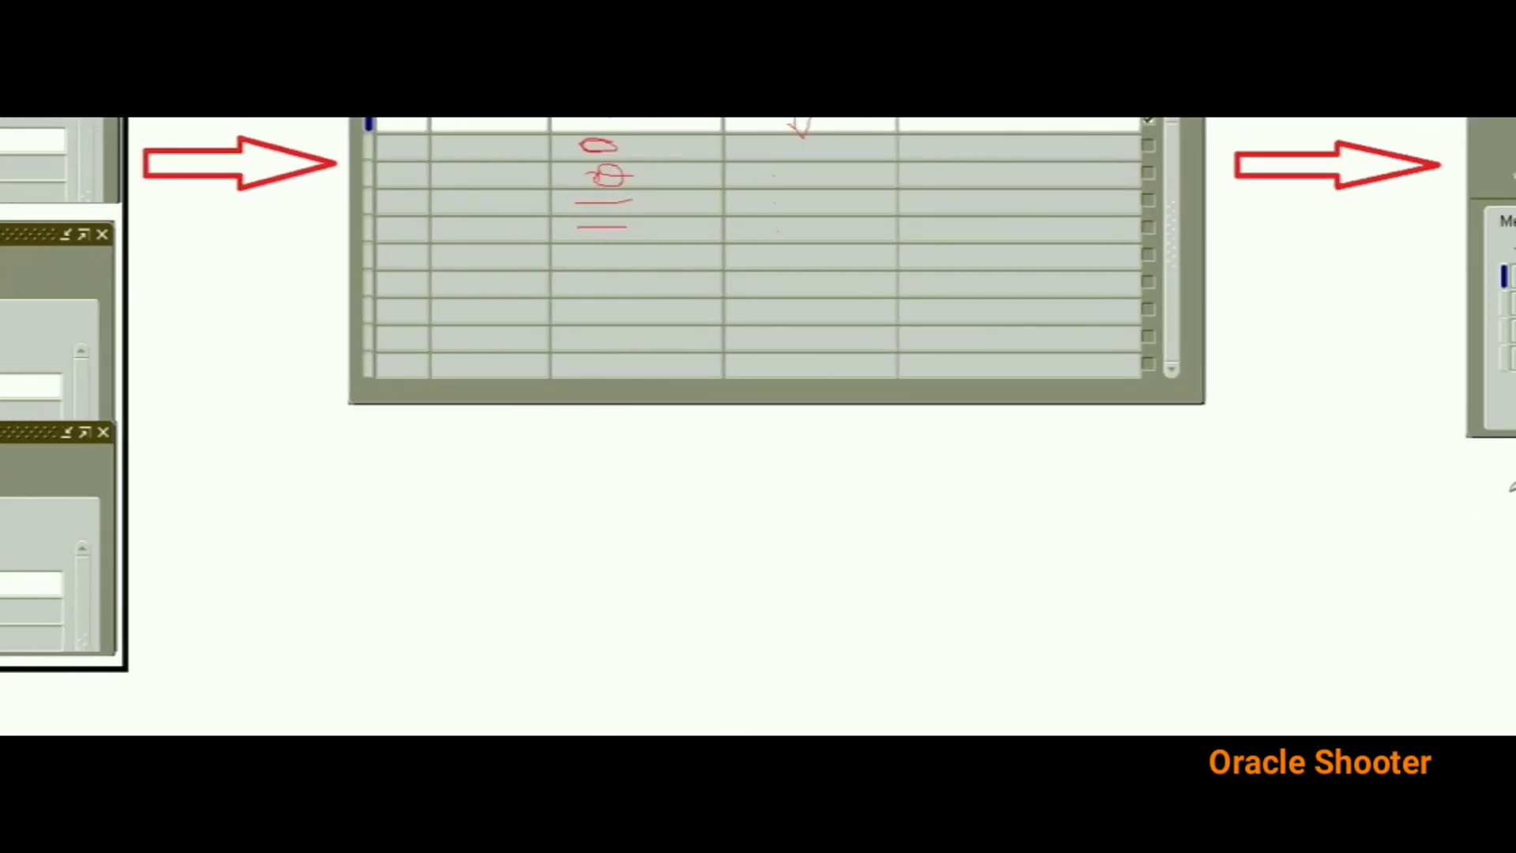
drag(1512, 506, 1513, 363)
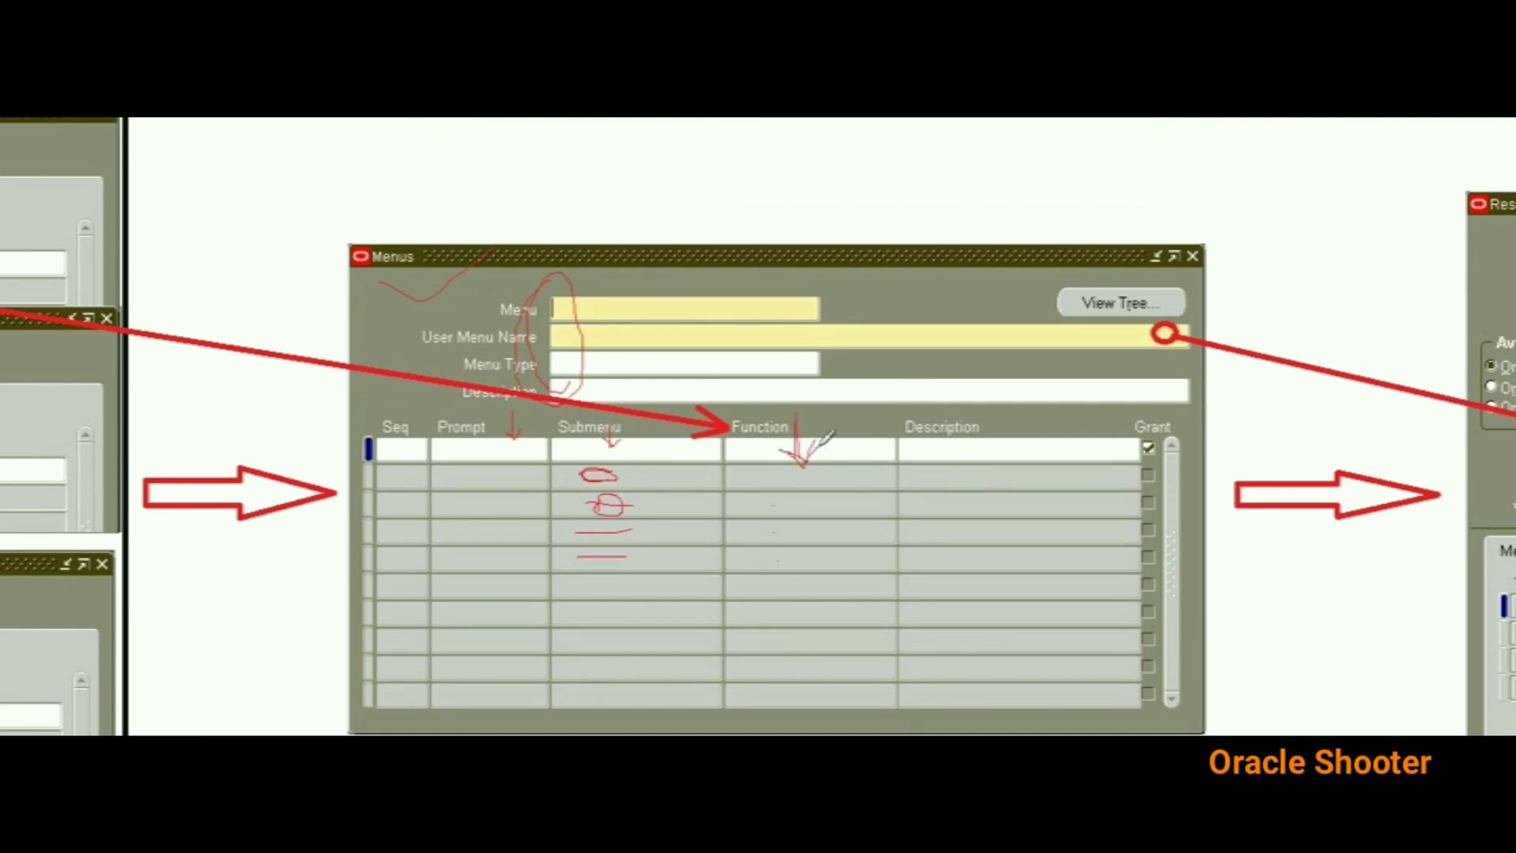
drag(727, 730, 533, 730)
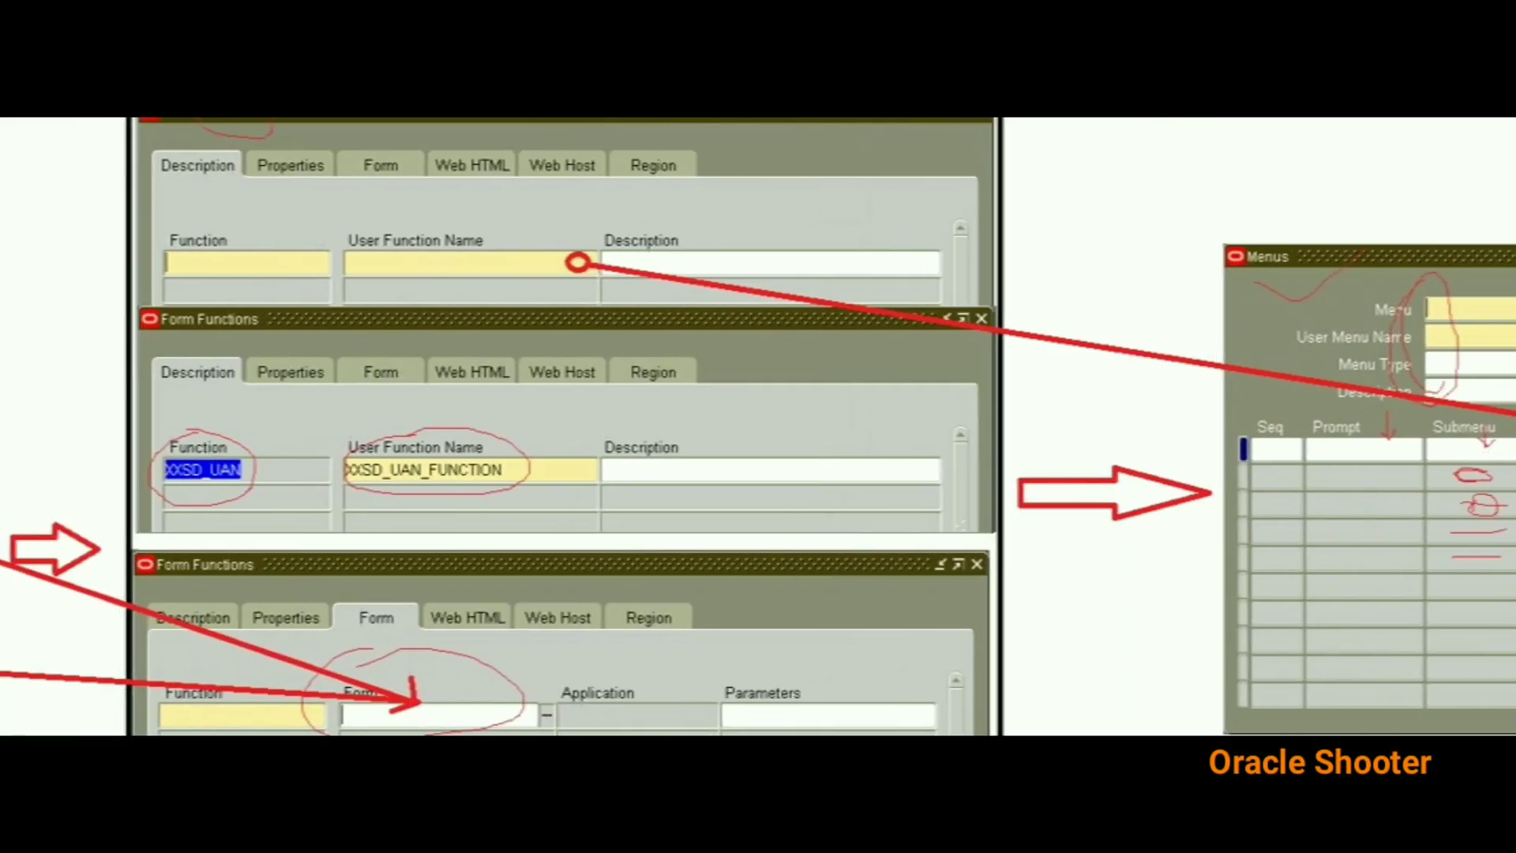
mouse_move(567, 268)
mouse_down()
mouse_move(575, 451)
mouse_move(1501, 387)
mouse_up()
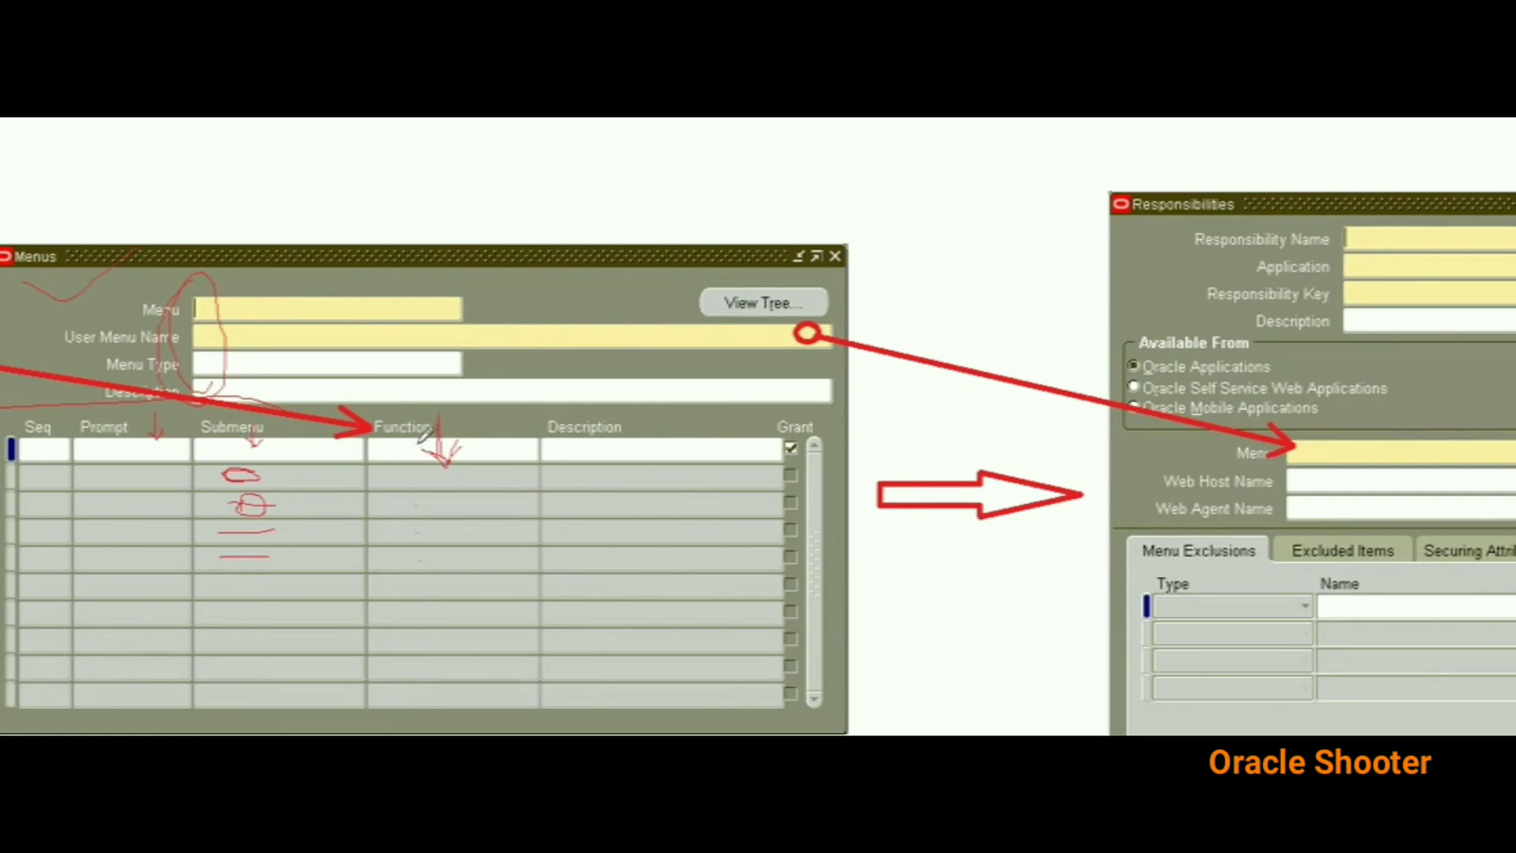
mouse_move(322, 278)
mouse_down()
mouse_move(278, 251)
mouse_move(296, 215)
mouse_up()
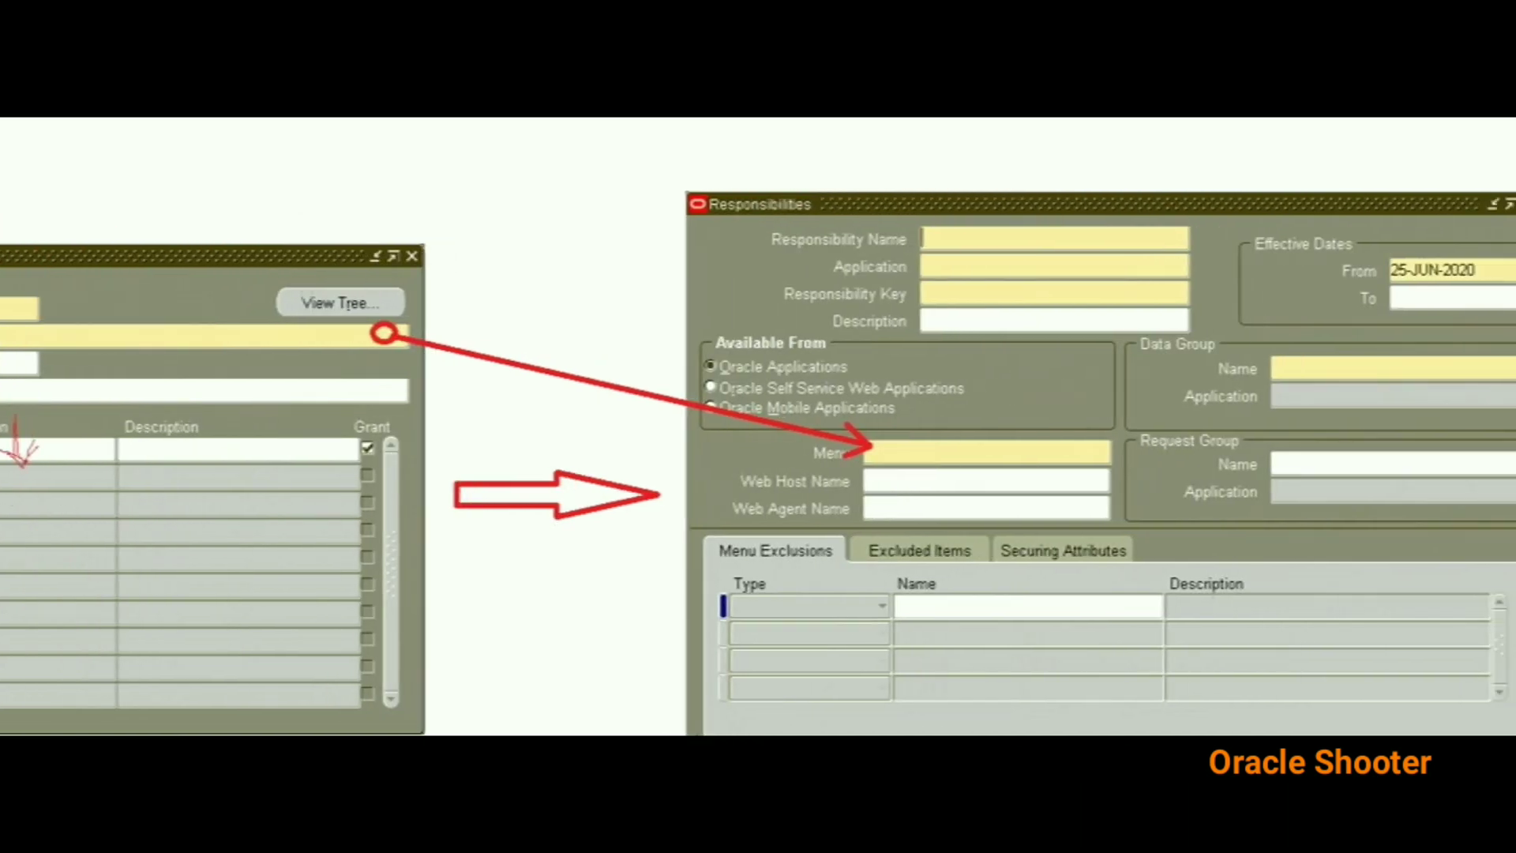
Mark the link from Responsibility Name to Menu in the Responsibilities form, checking the Custom Development and XX_CUSTOM_MENU cells in the Excel sheet.
mouse_move(924, 237)
mouse_down()
mouse_move(813, 322)
mouse_move(898, 425)
mouse_up()
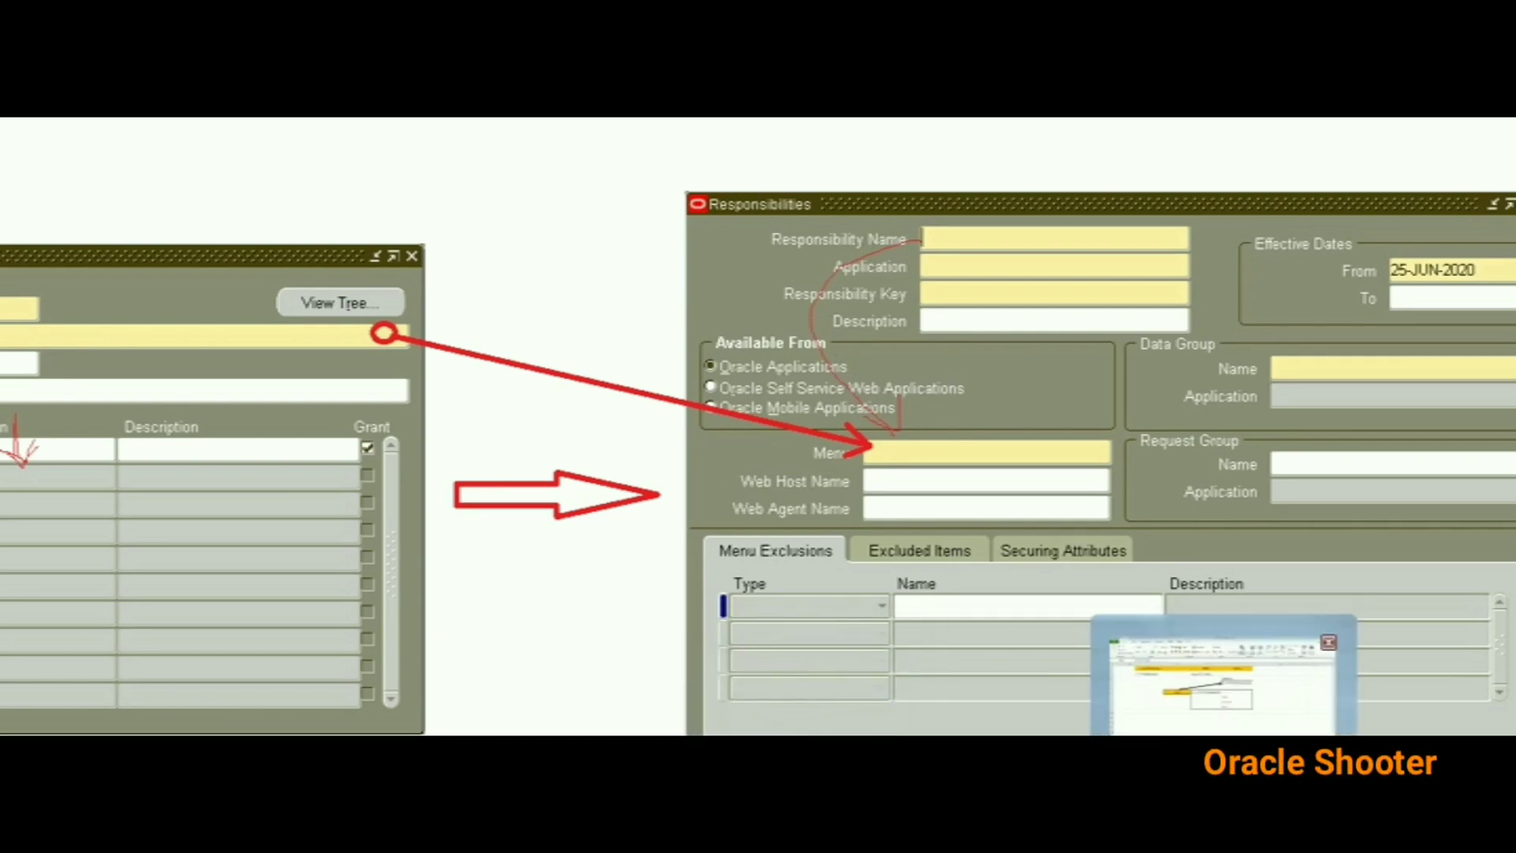
click(1230, 685)
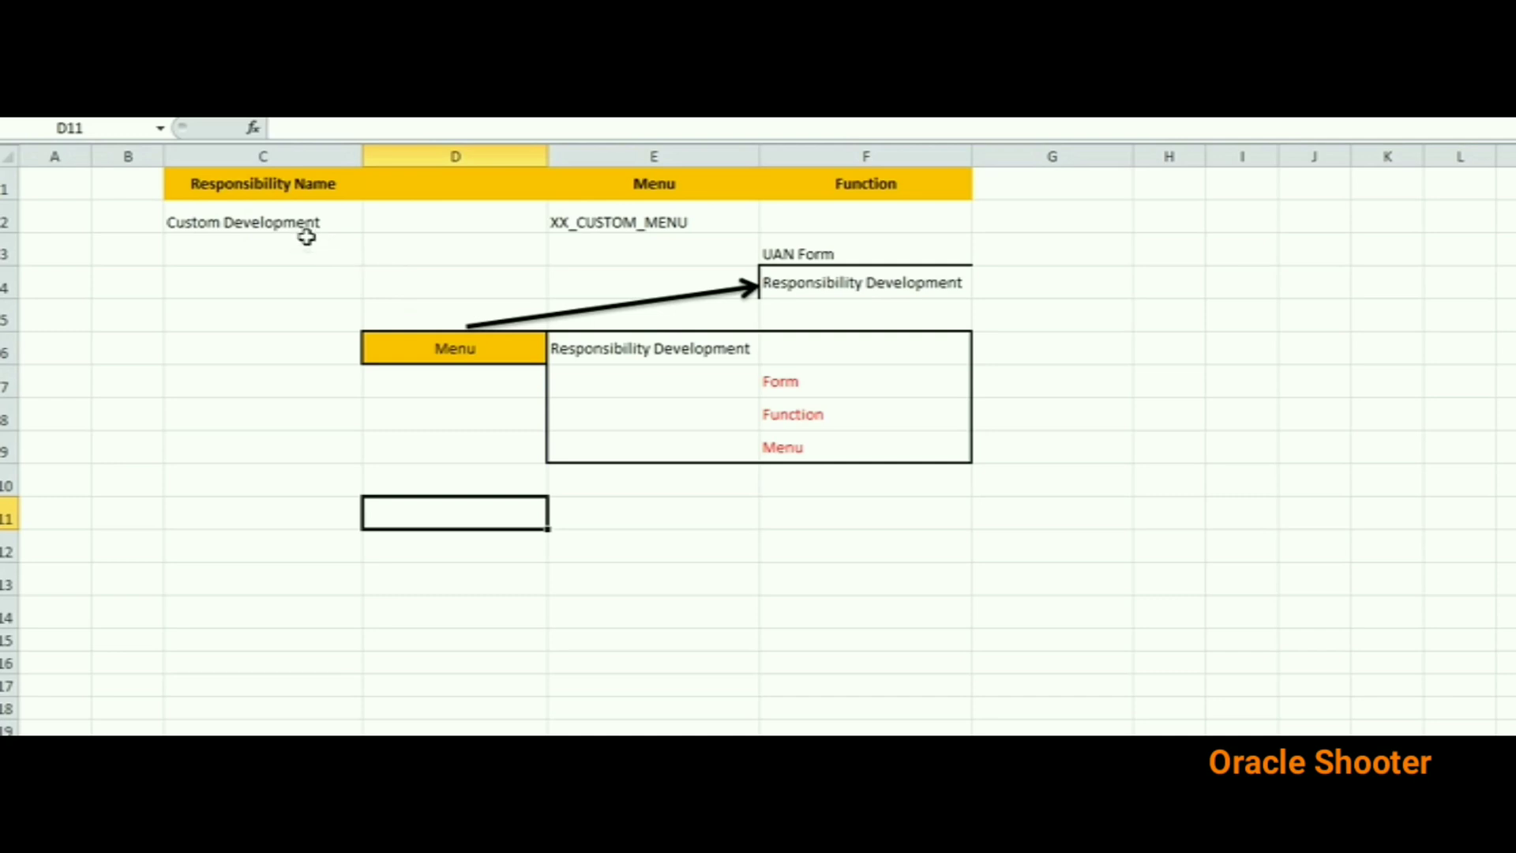
click(298, 226)
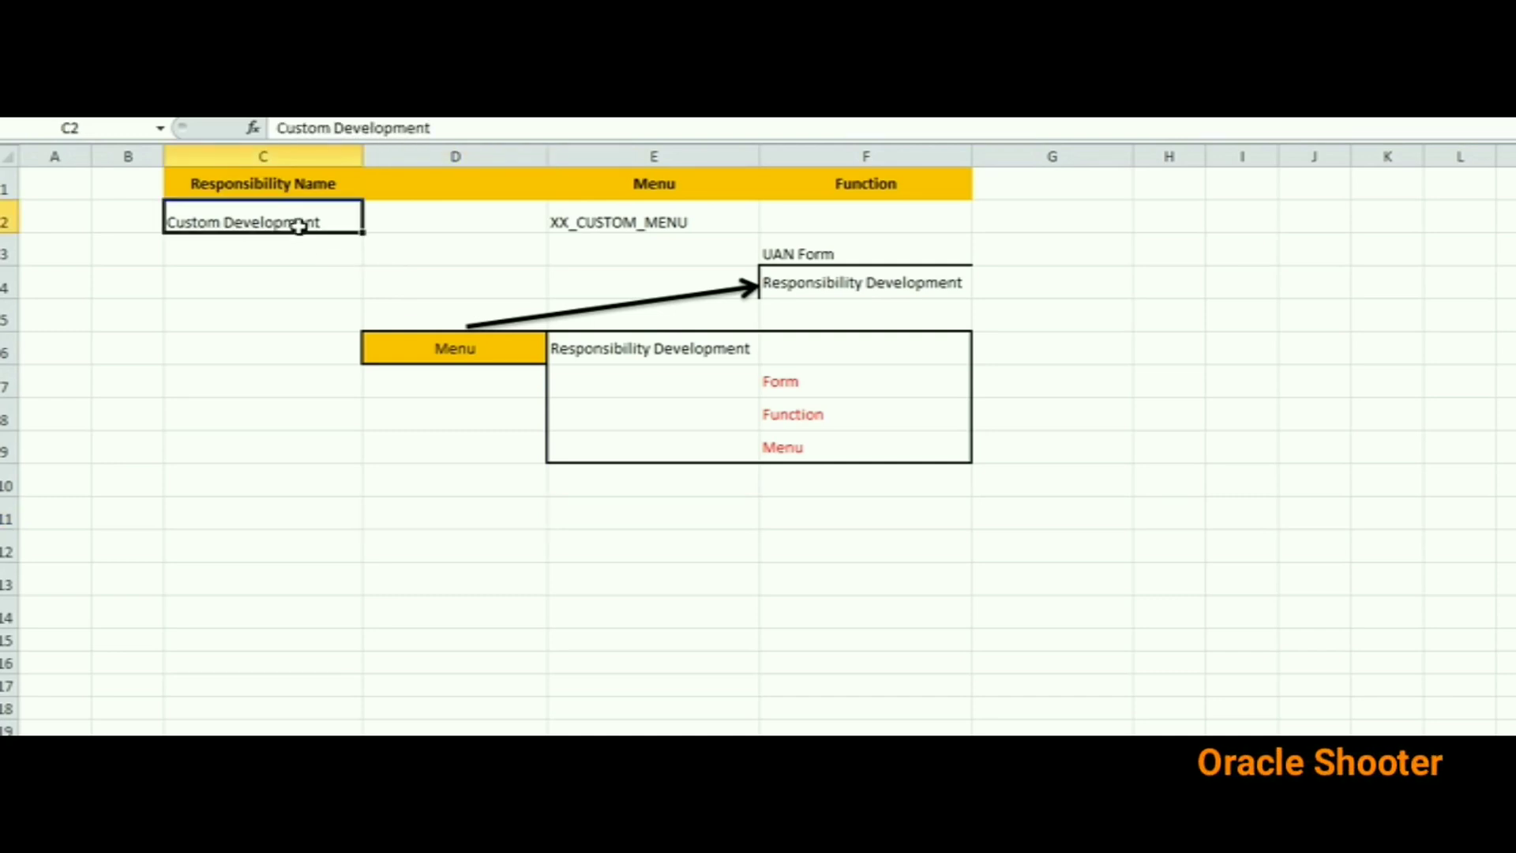
click(671, 223)
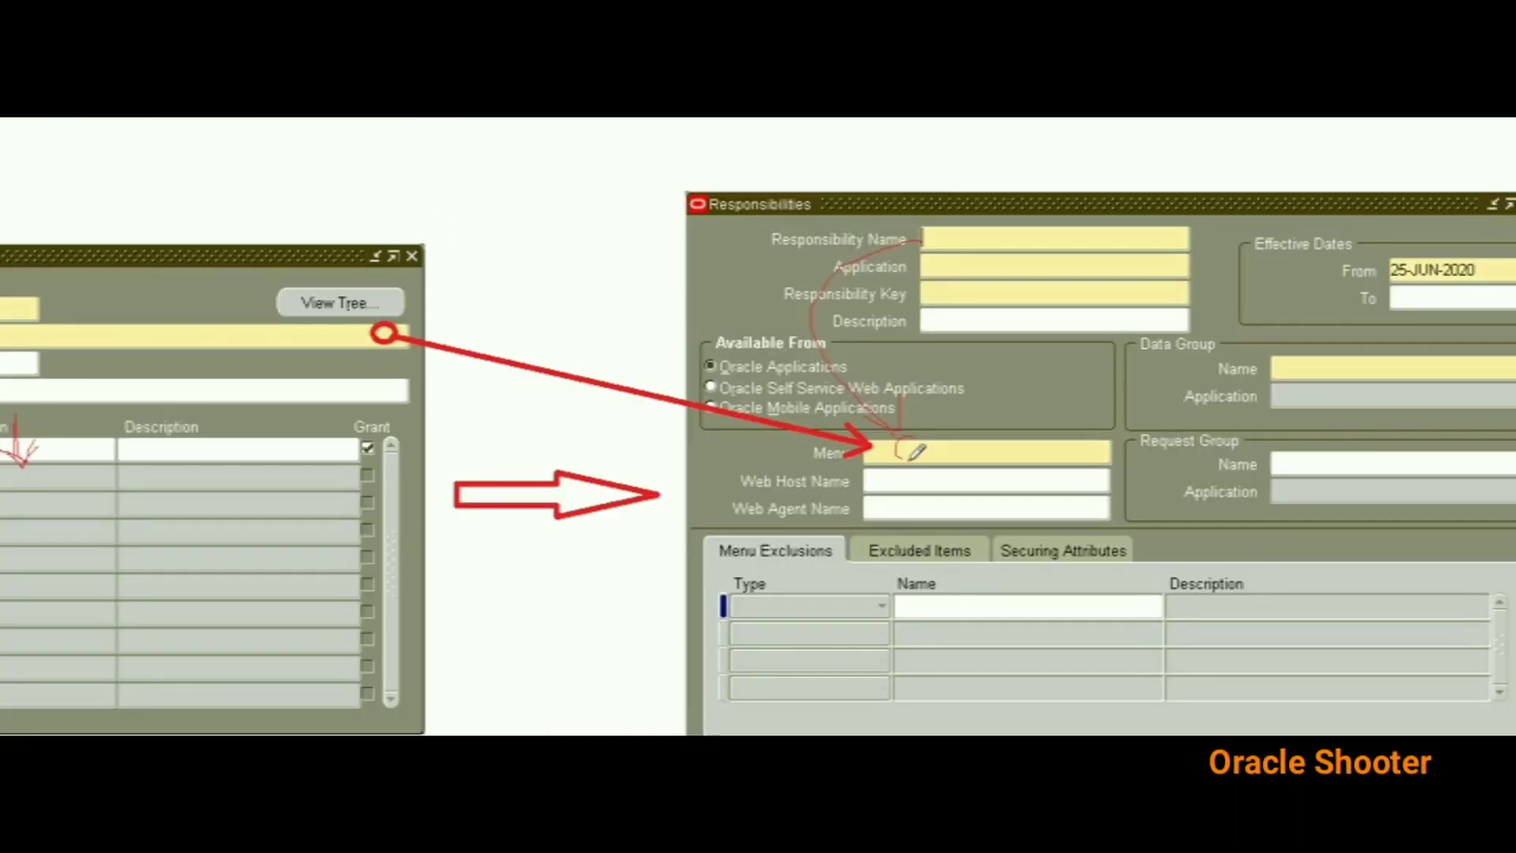
mouse_move(916, 452)
mouse_down()
mouse_move(900, 442)
mouse_move(936, 441)
mouse_up()
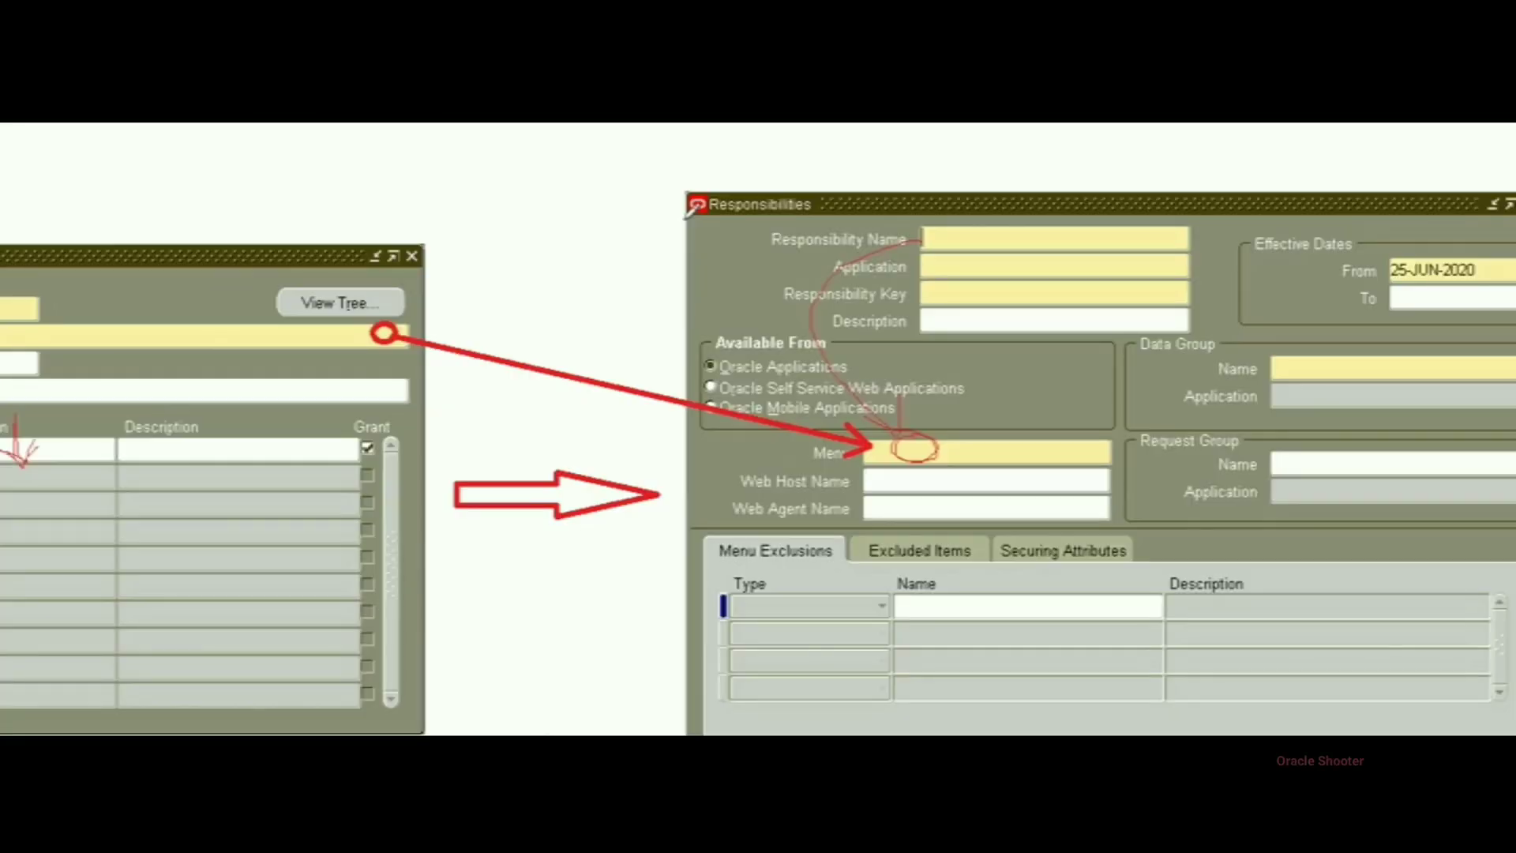
Switch back to the Excel sheet and select the UAN Form cell in the Function column.
key(alt+Tab)
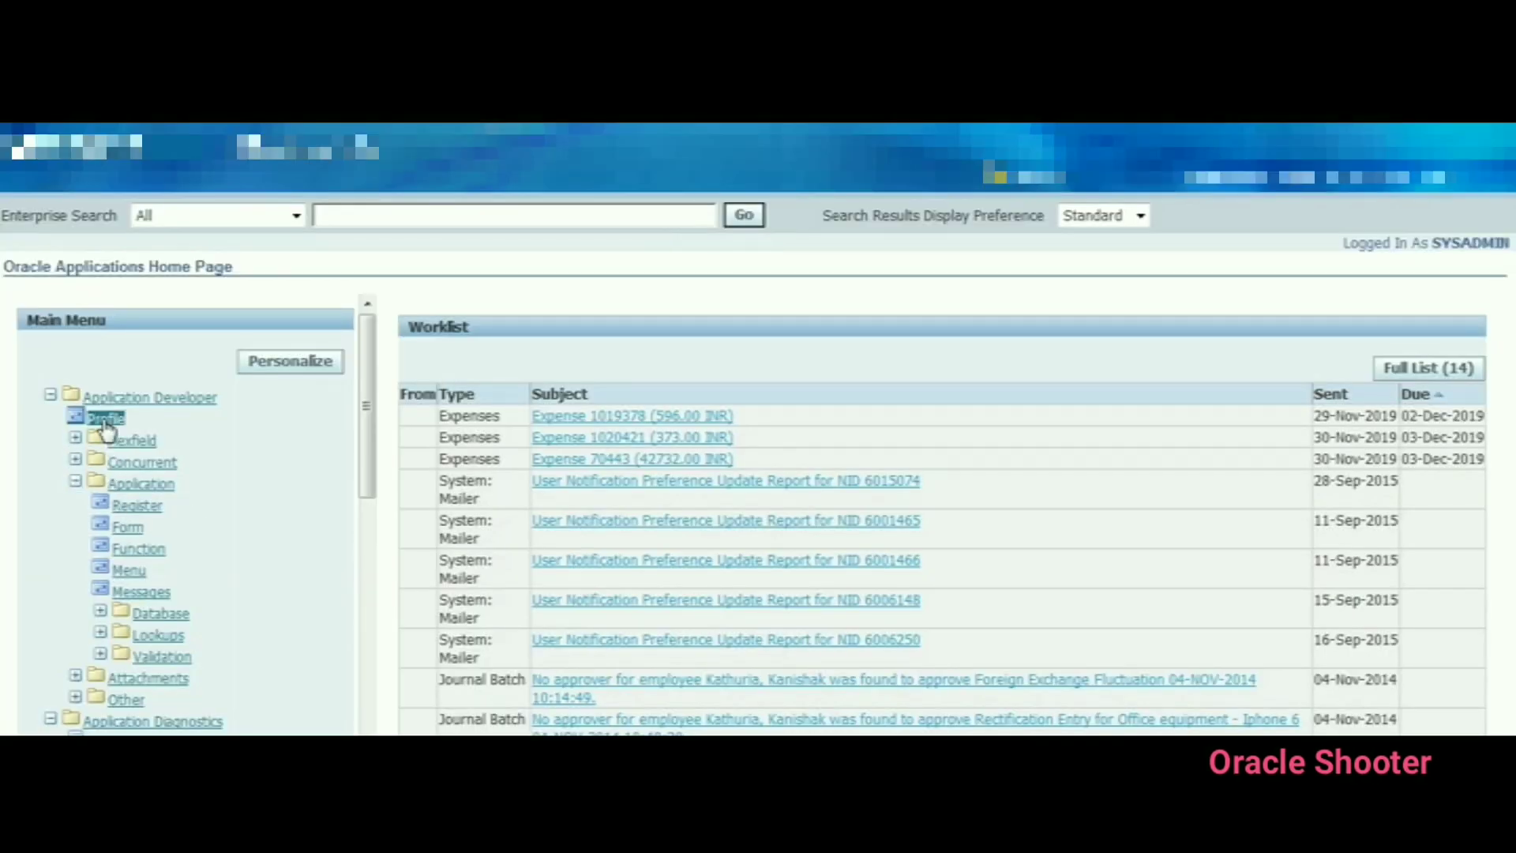
key(alt+Tab)
key(alt+Tab)
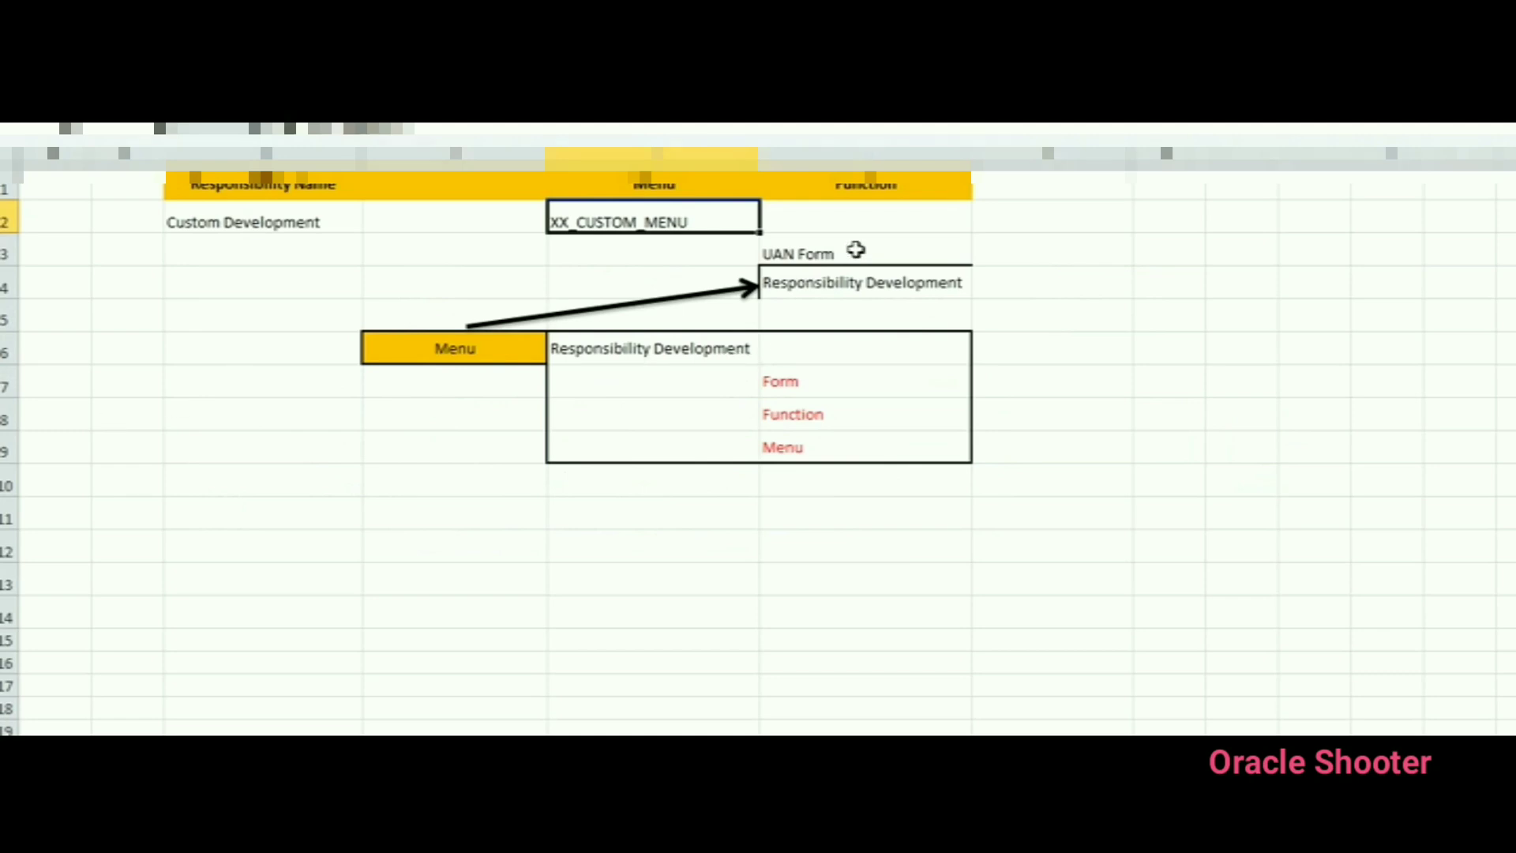
click(856, 251)
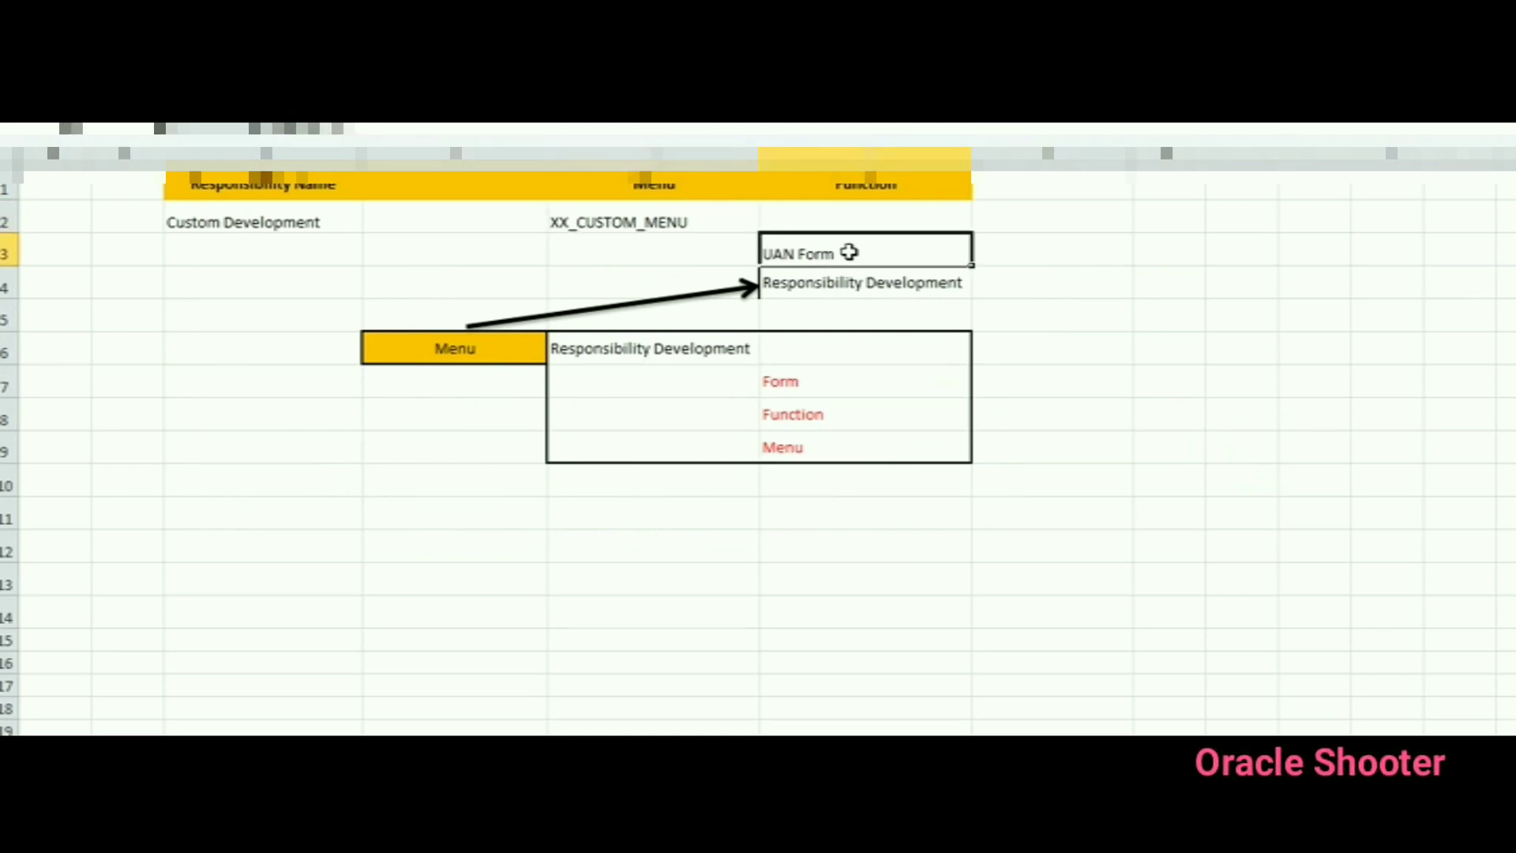
Check the Application folder entries in the Oracle main menu, and point out the Menu and Responsibility Development cells in the Excel sheet.
key(alt+Tab)
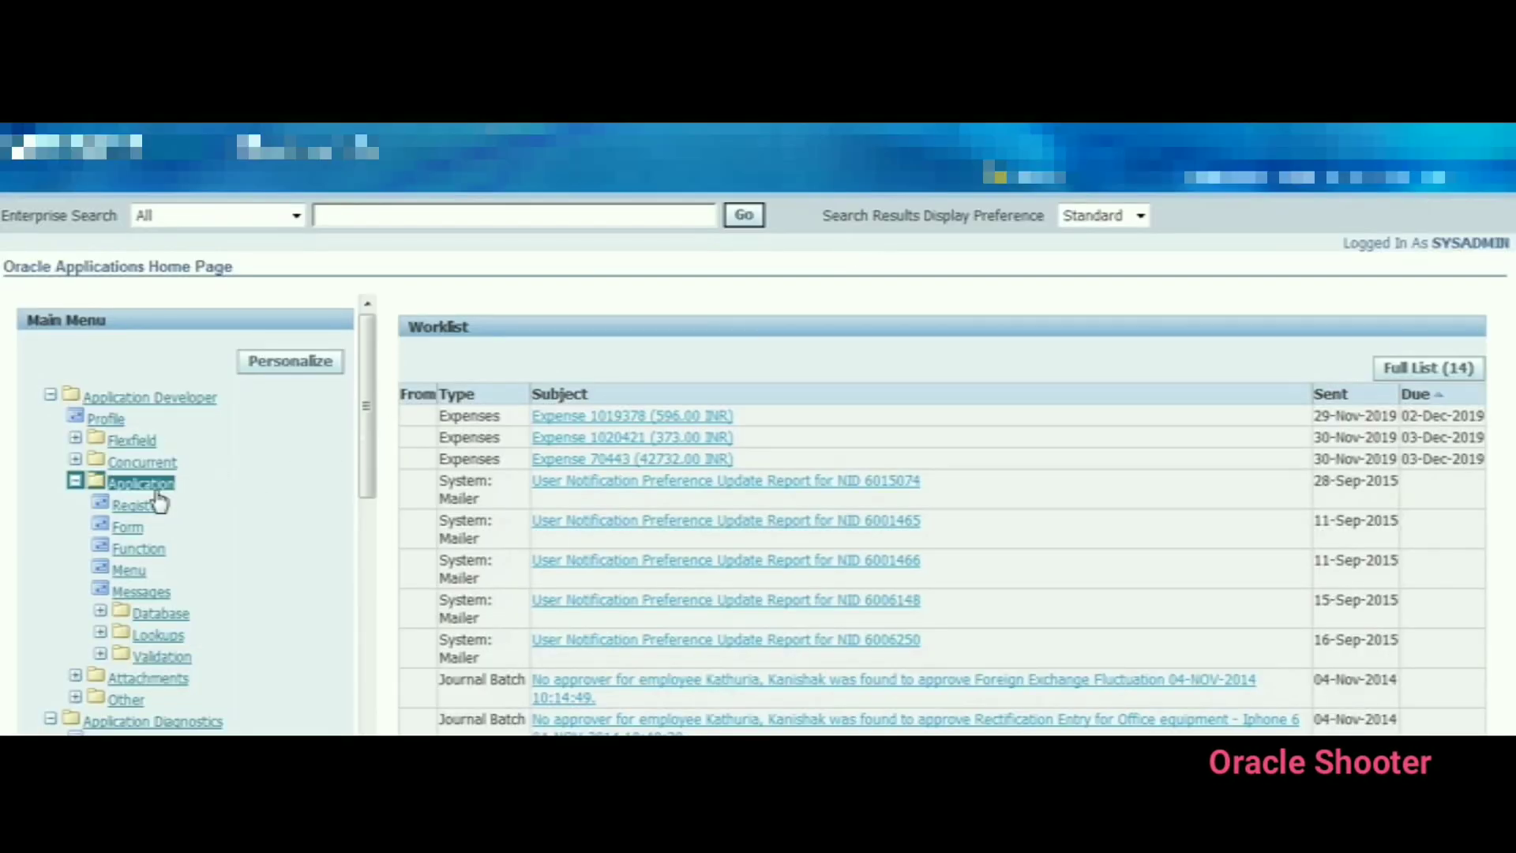
click(133, 527)
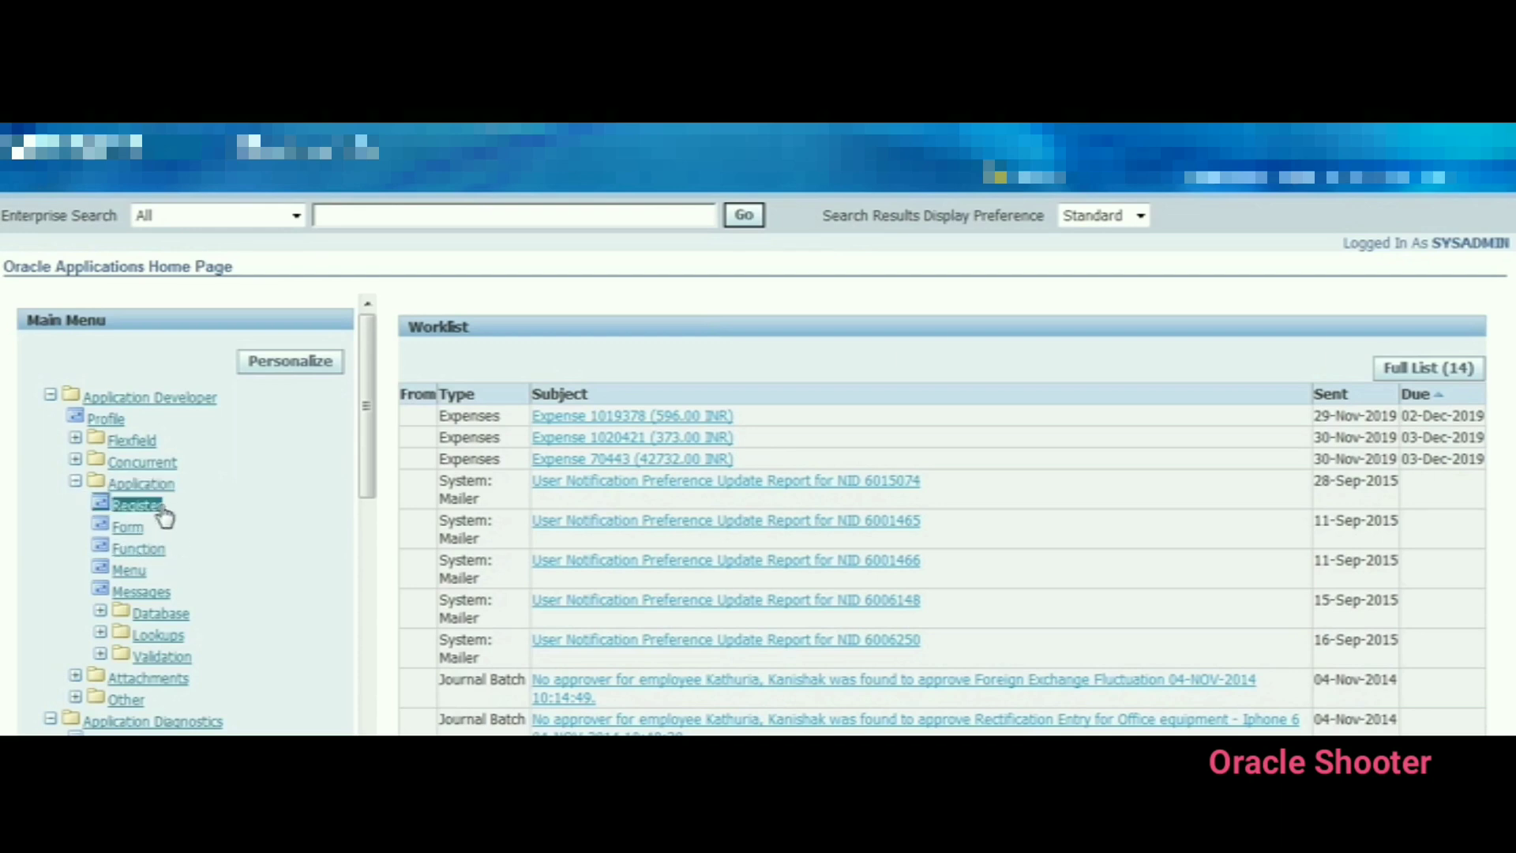
key(alt+Tab)
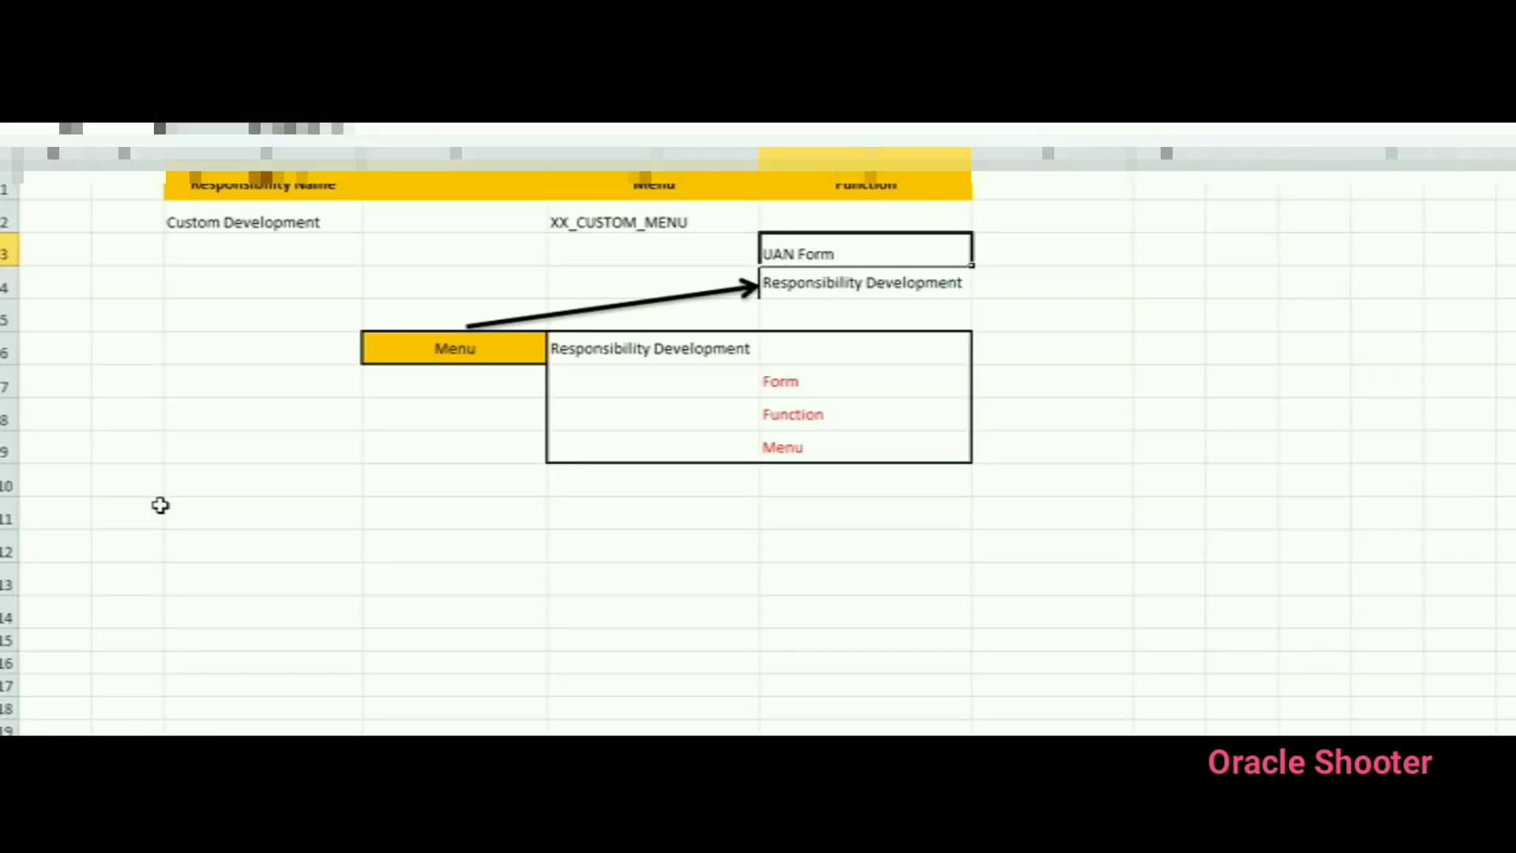
click(645, 351)
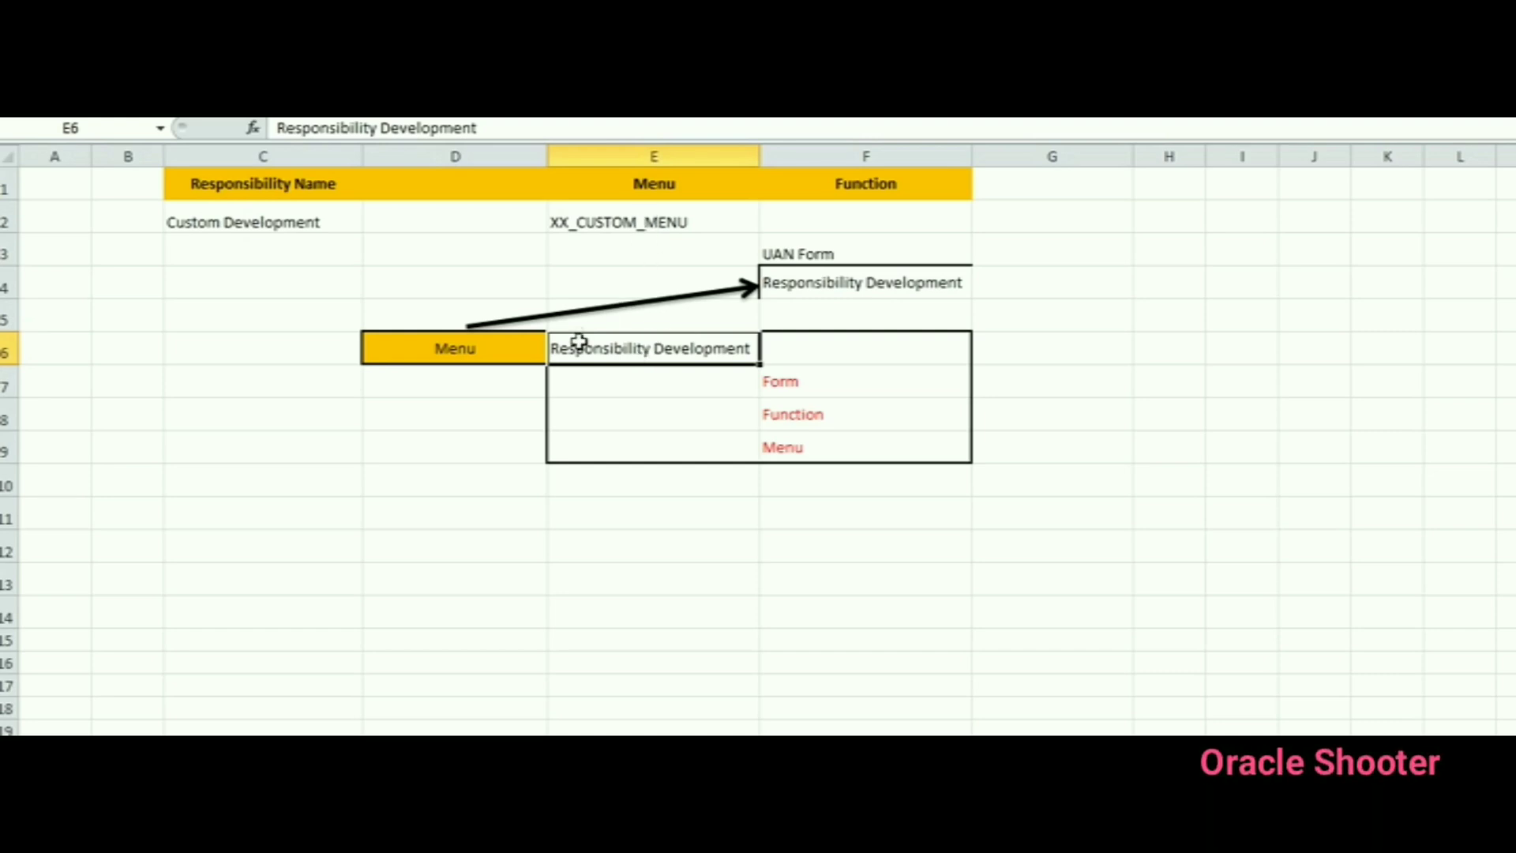
click(476, 354)
click(592, 353)
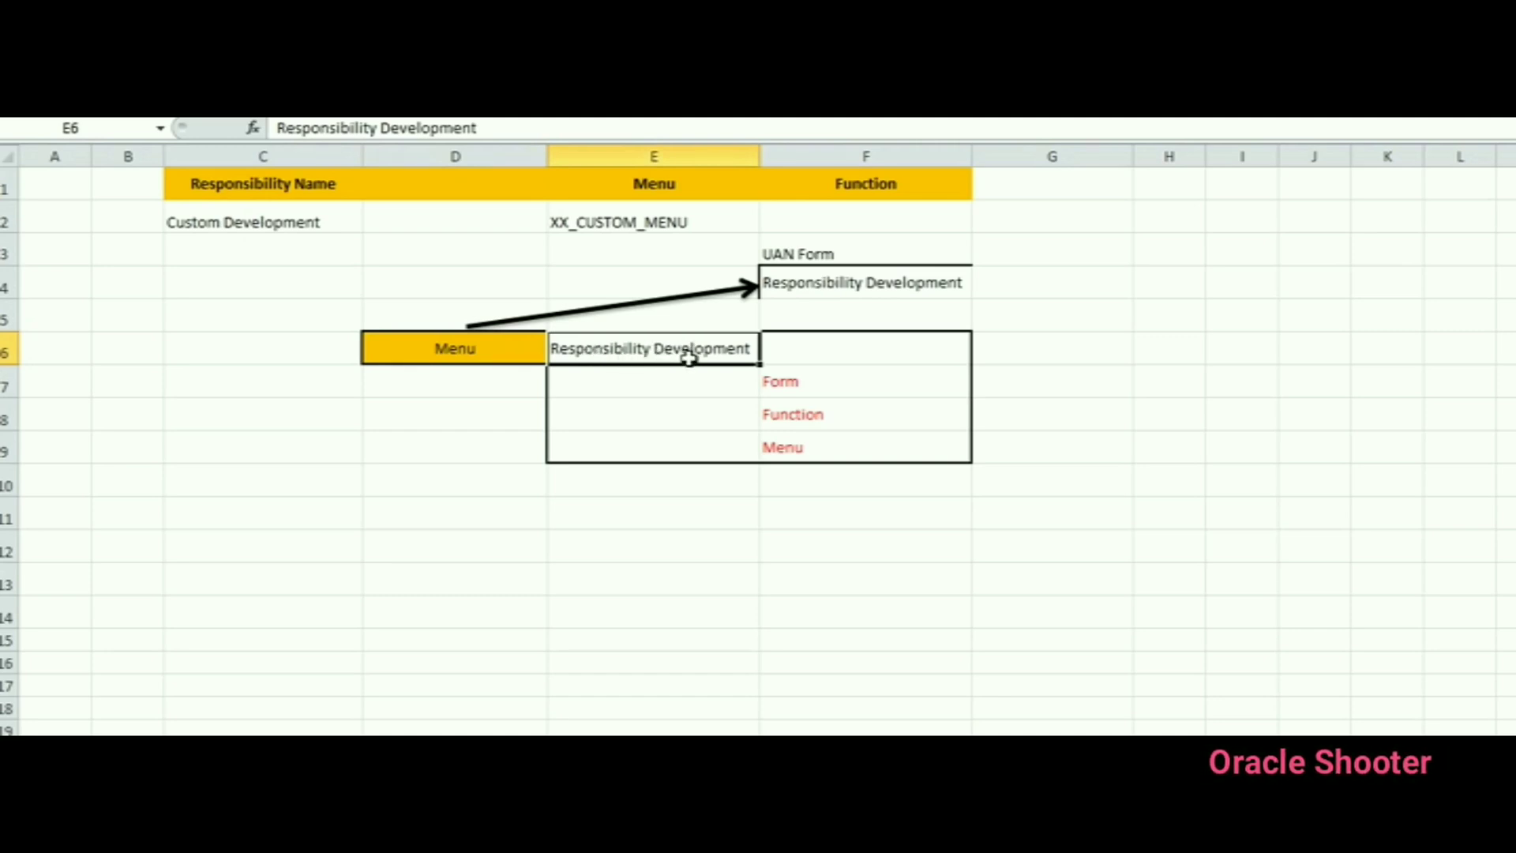
Match the Form, Function and Menu cells under Responsibility Development to the same entries in the Oracle main menu's Application folder.
click(812, 377)
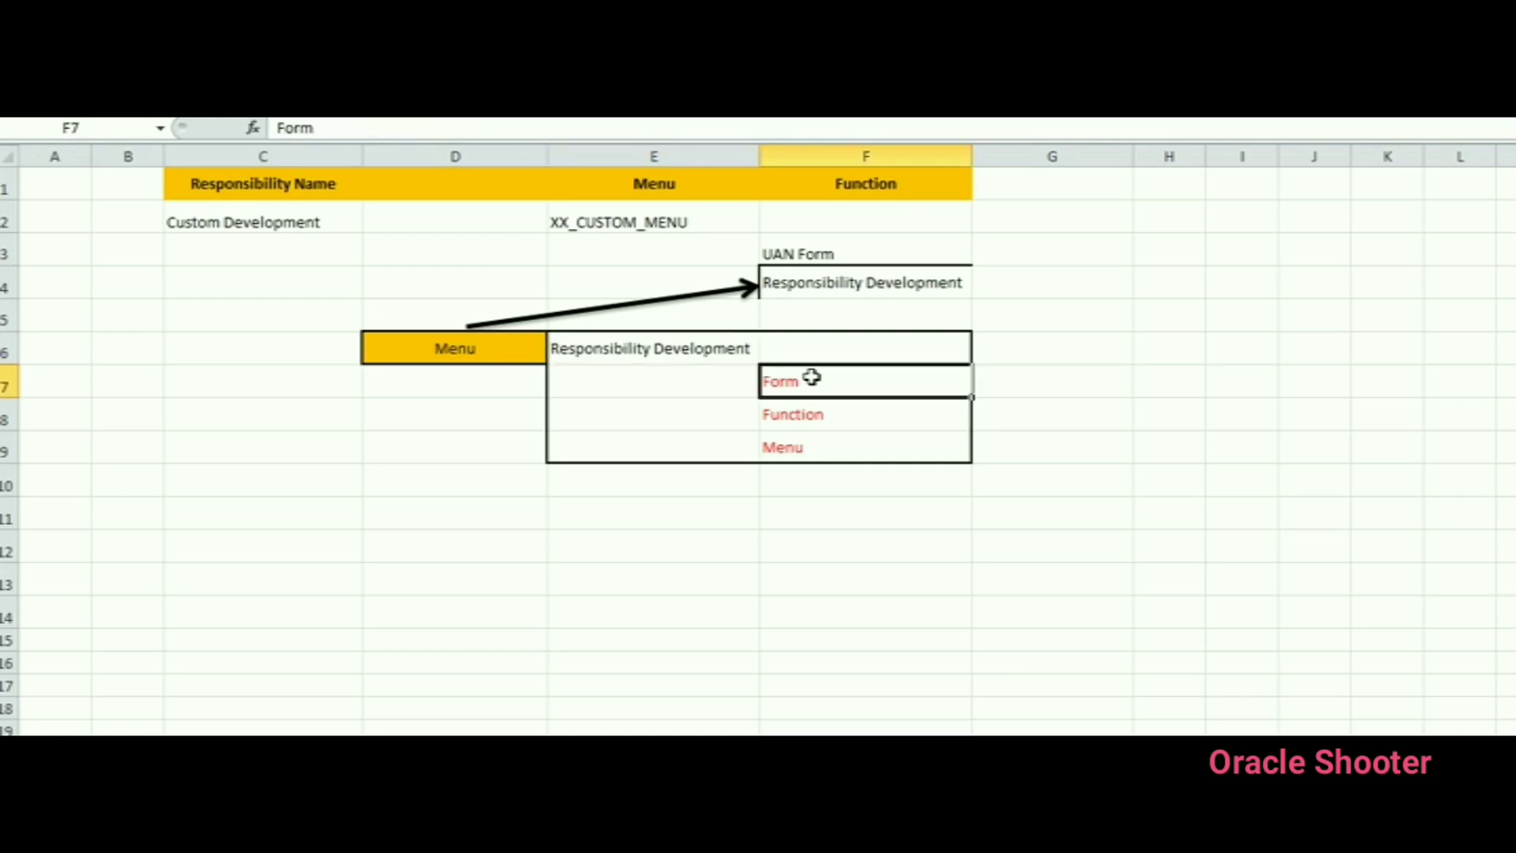
click(816, 419)
click(818, 447)
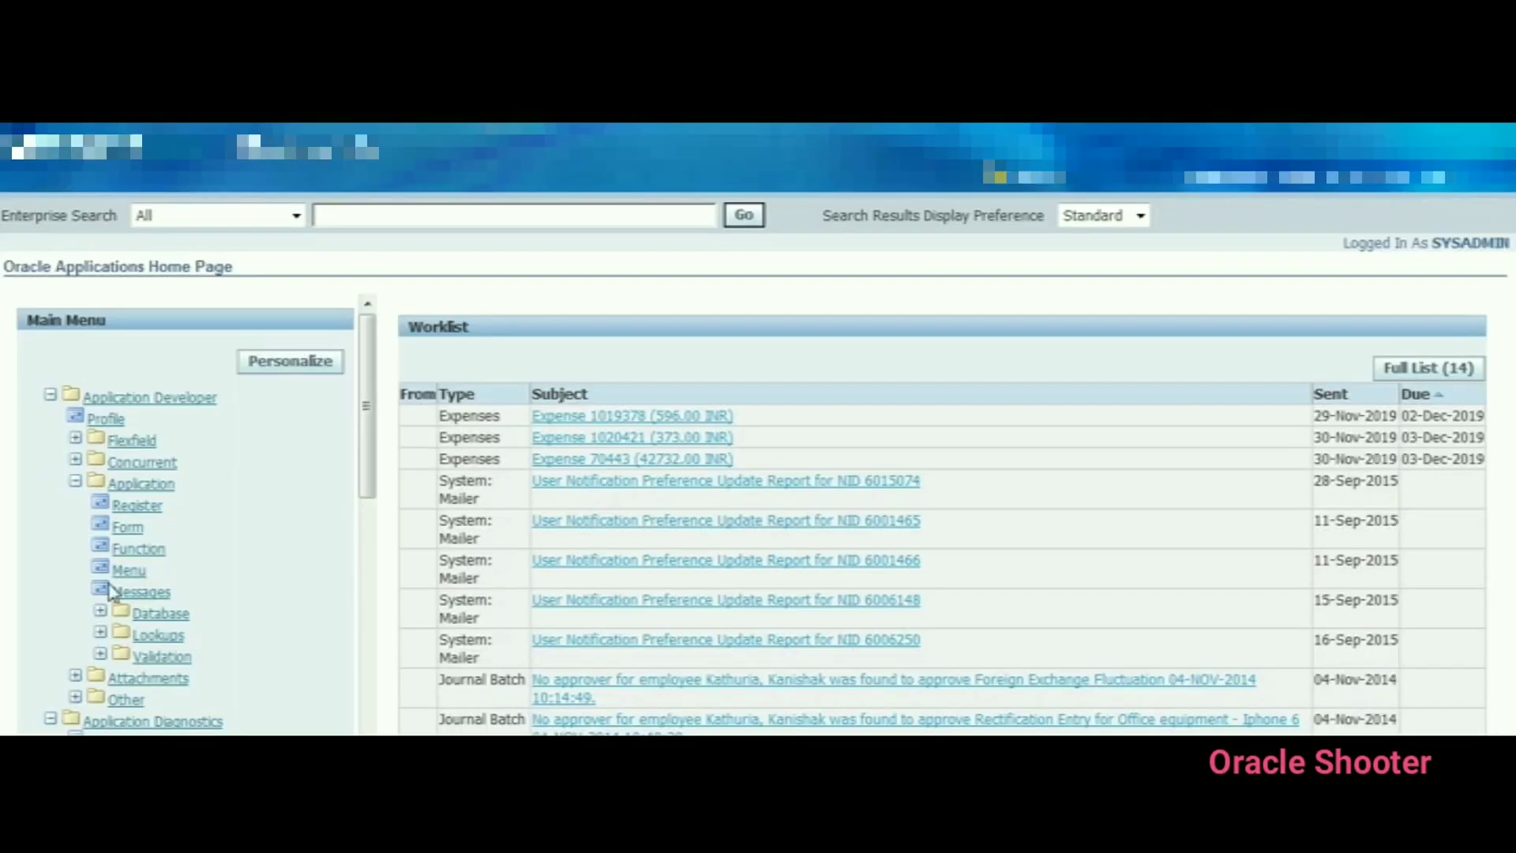
click(127, 527)
click(131, 570)
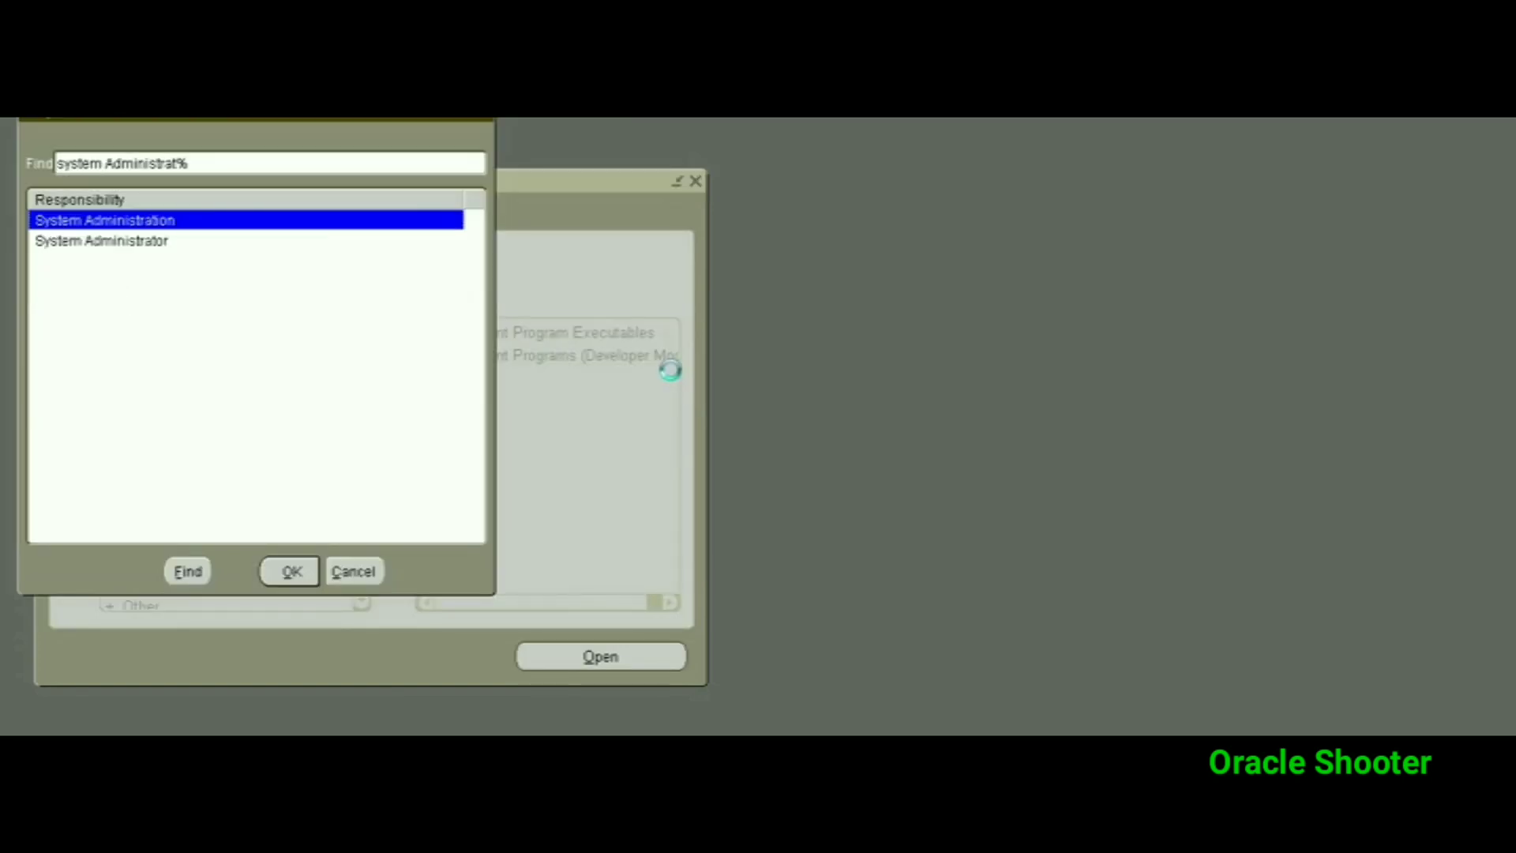
Switch to the System Administrator responsibility and open the Responsibilities form from Security, Responsibility, Define, moving its window fully into view.
key(Down)
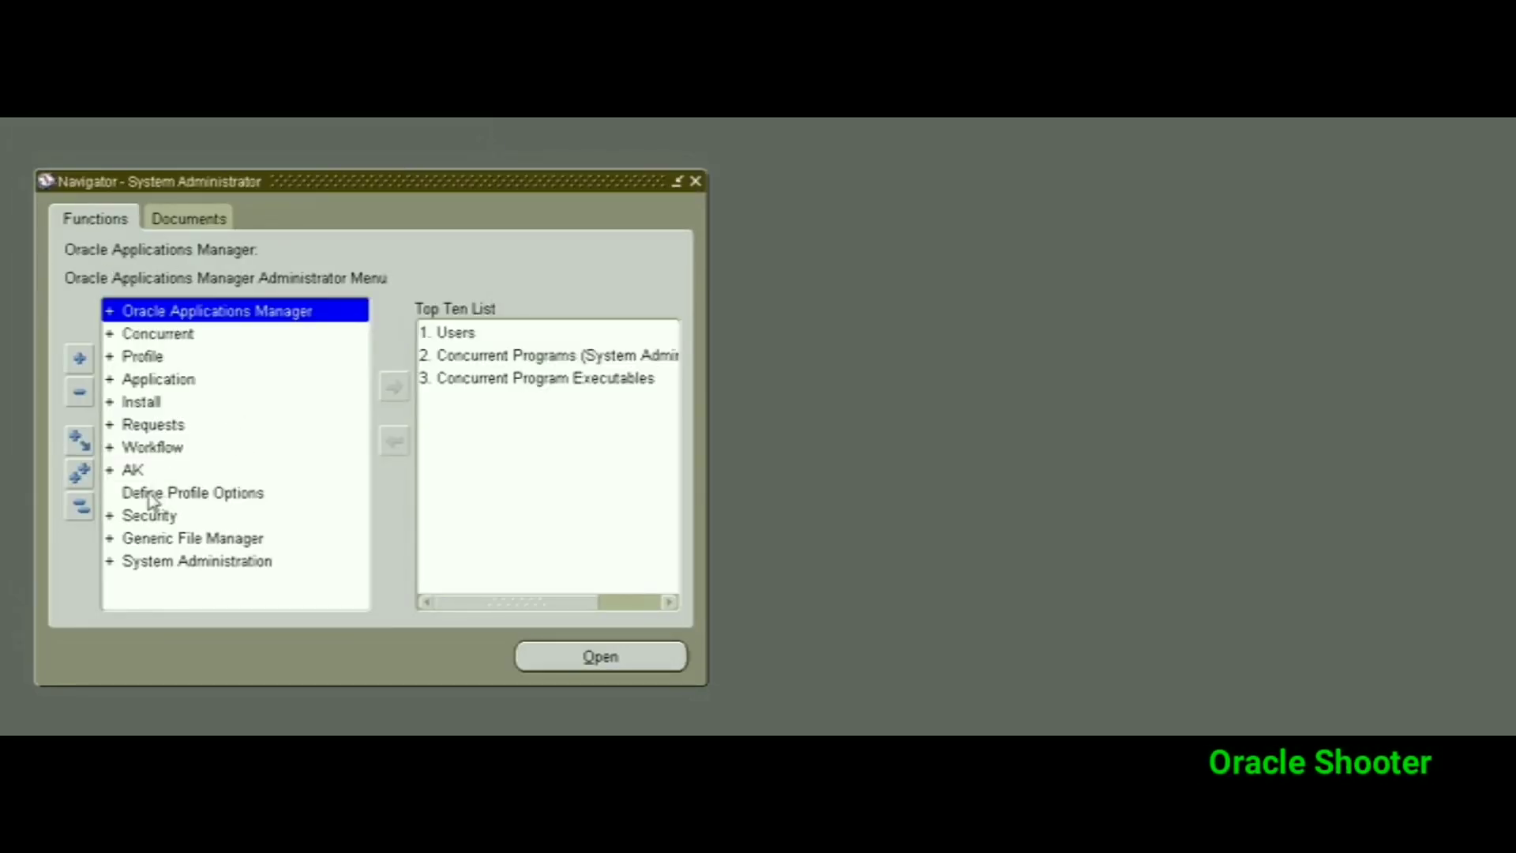
double_click(145, 516)
double_click(182, 561)
click(184, 585)
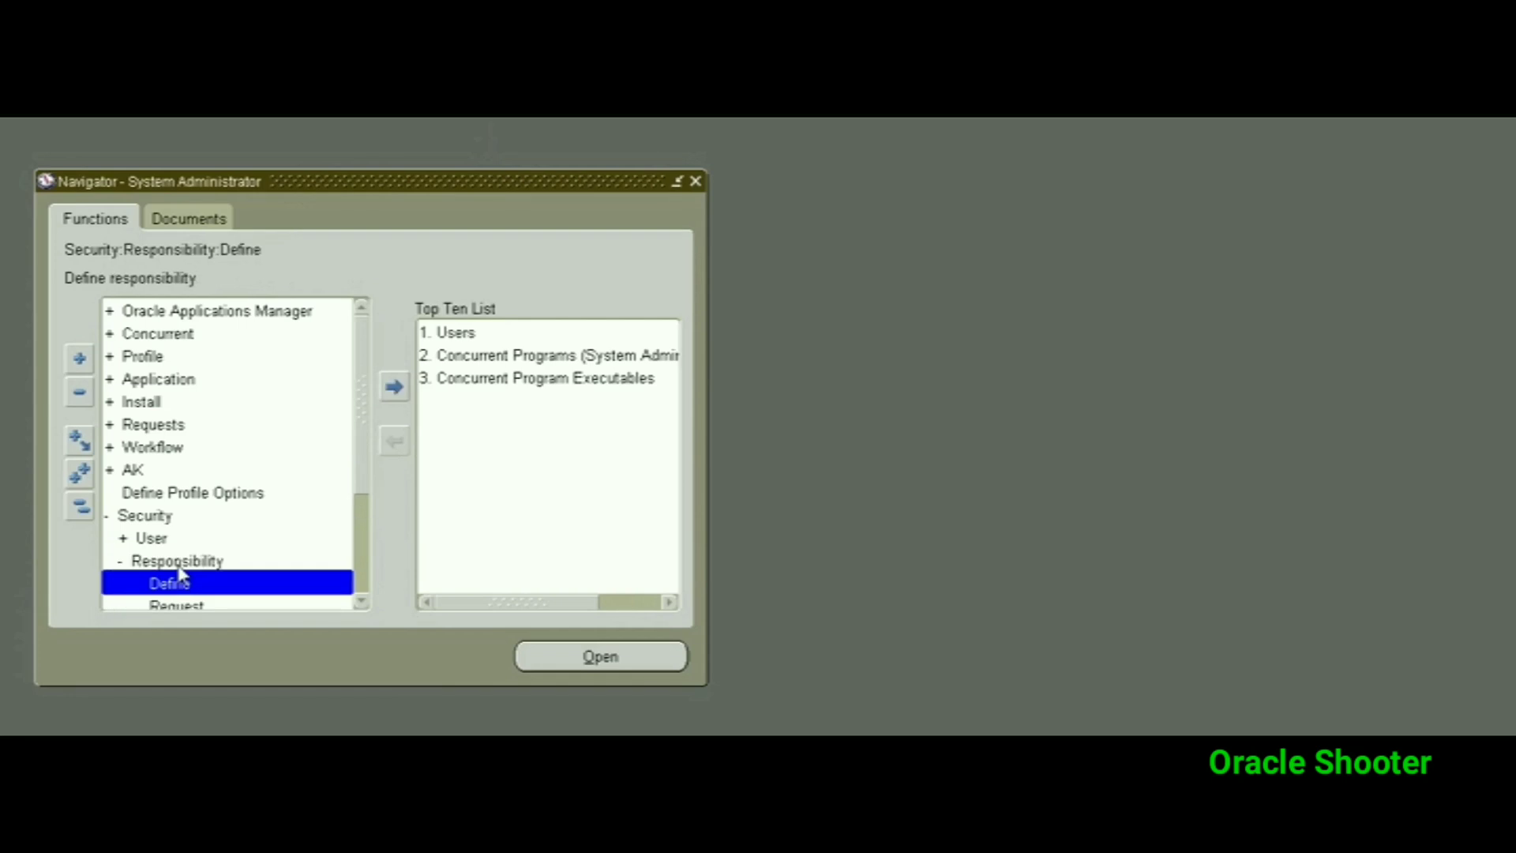
double_click(190, 588)
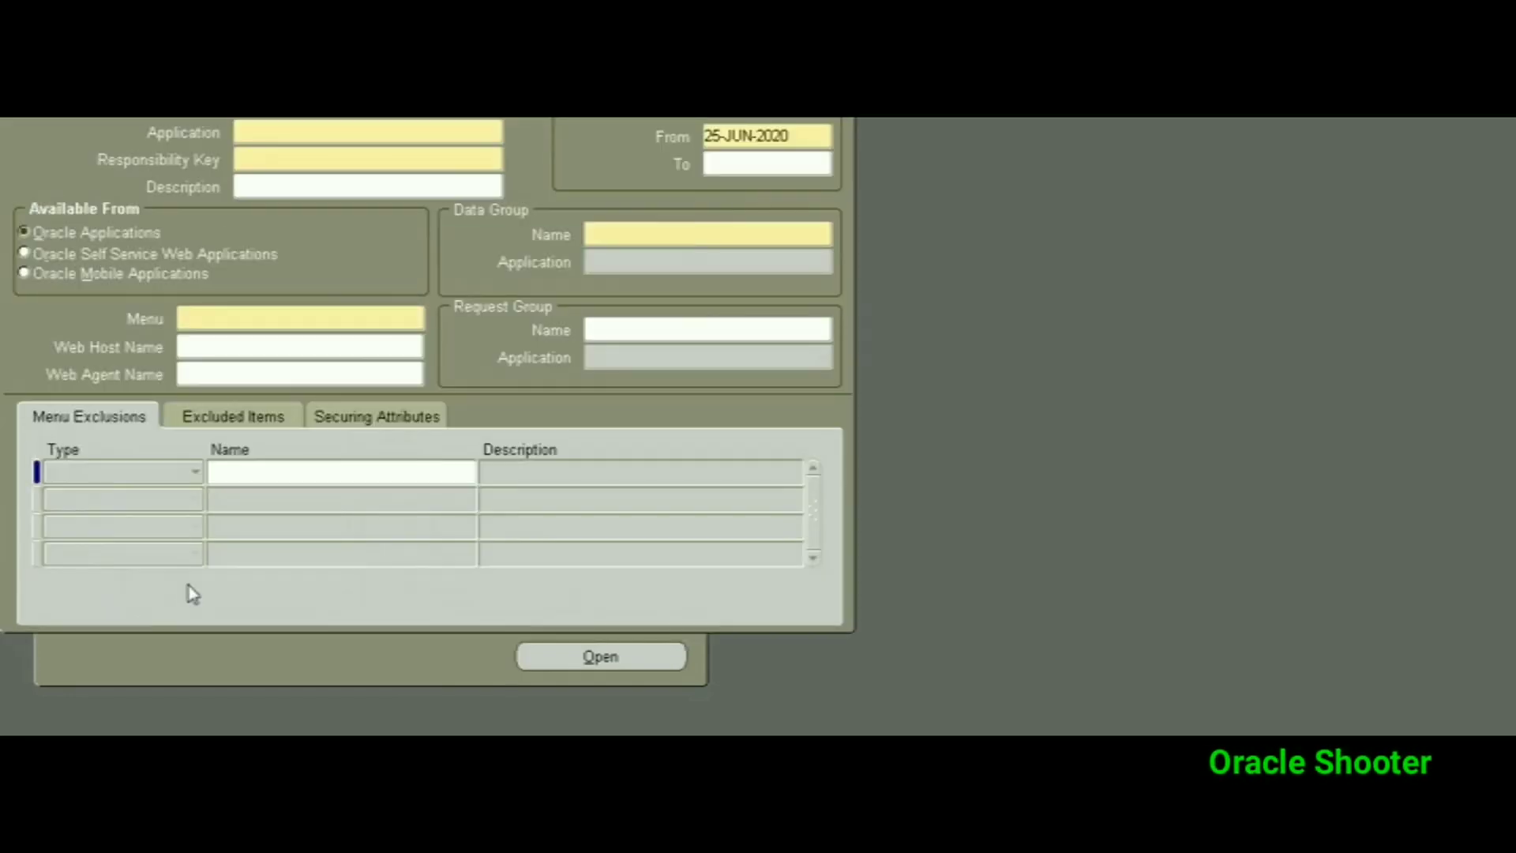
drag(203, 68, 212, 150)
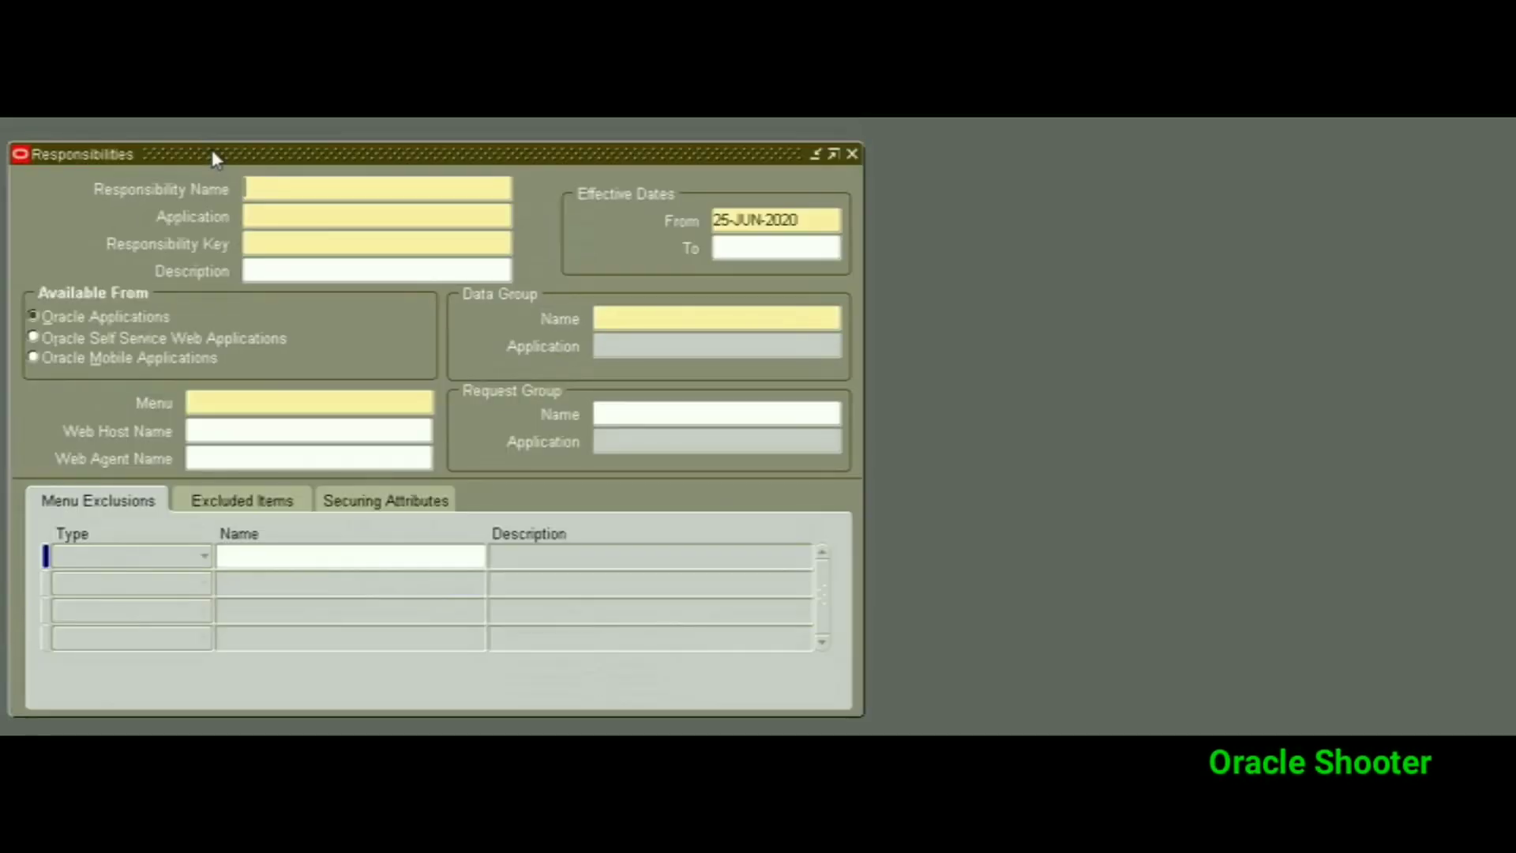
Query the Responsibilities form for responsibility names matching Application%De.
key(F11)
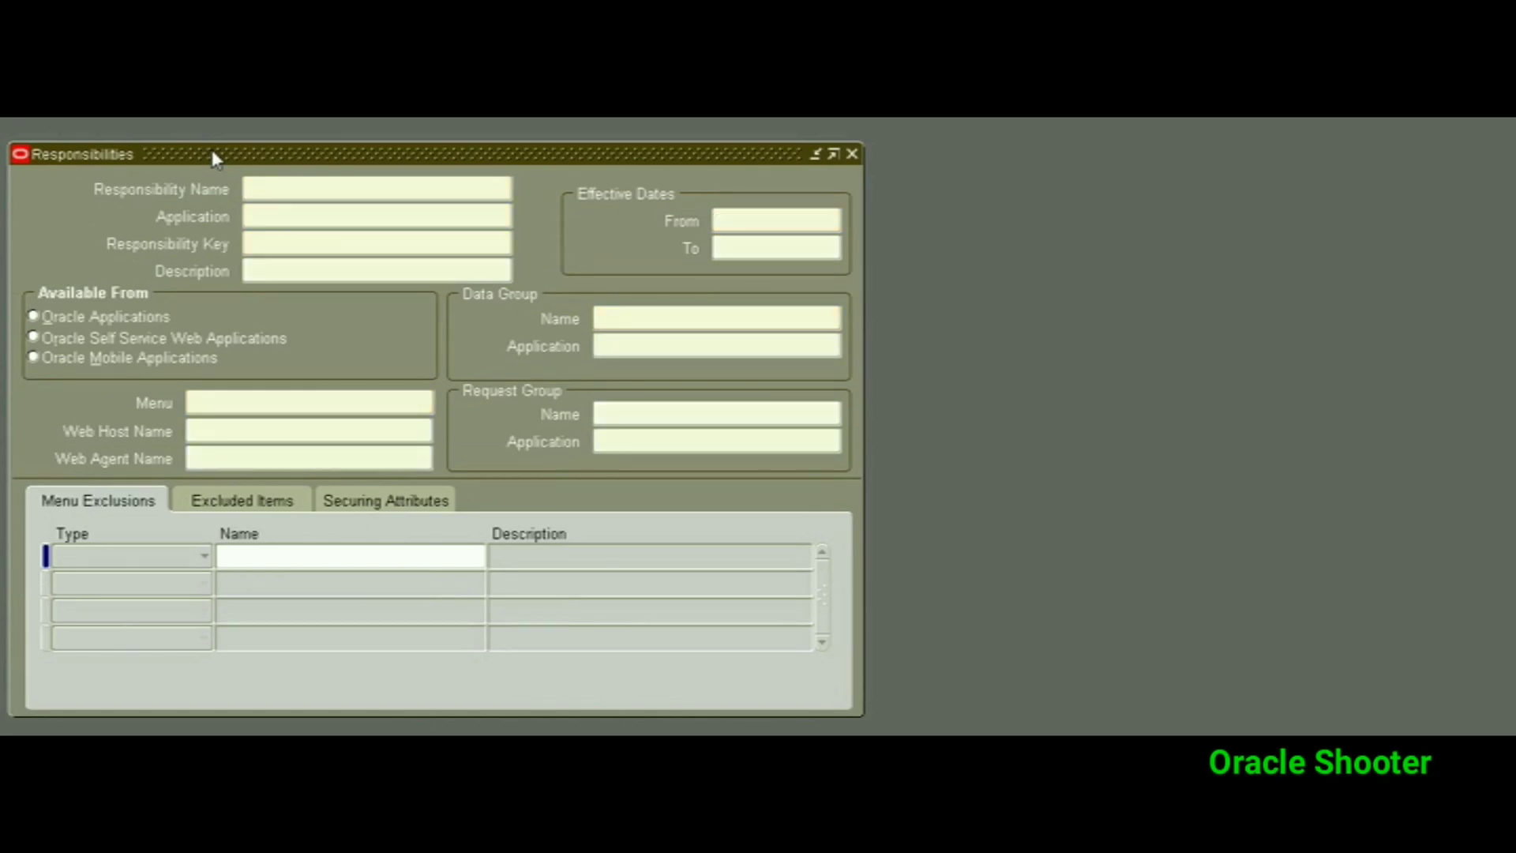
text(Application%De)
key(ctrl+F11)
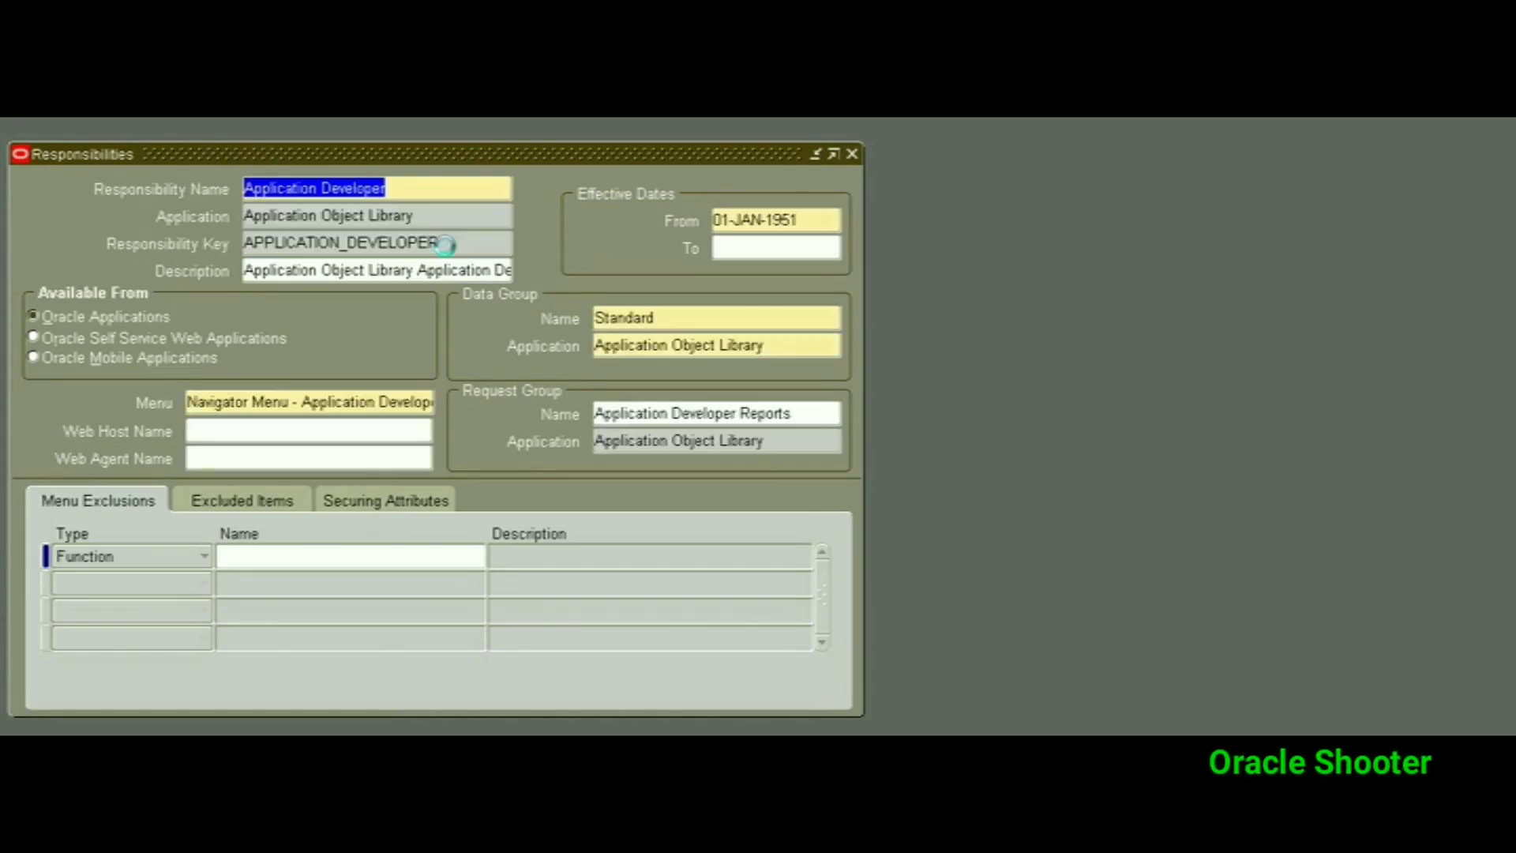
Copy the responsibility name Application Developer from the Responsibilities form into cell C12 of the Excel sheet.
click(413, 184)
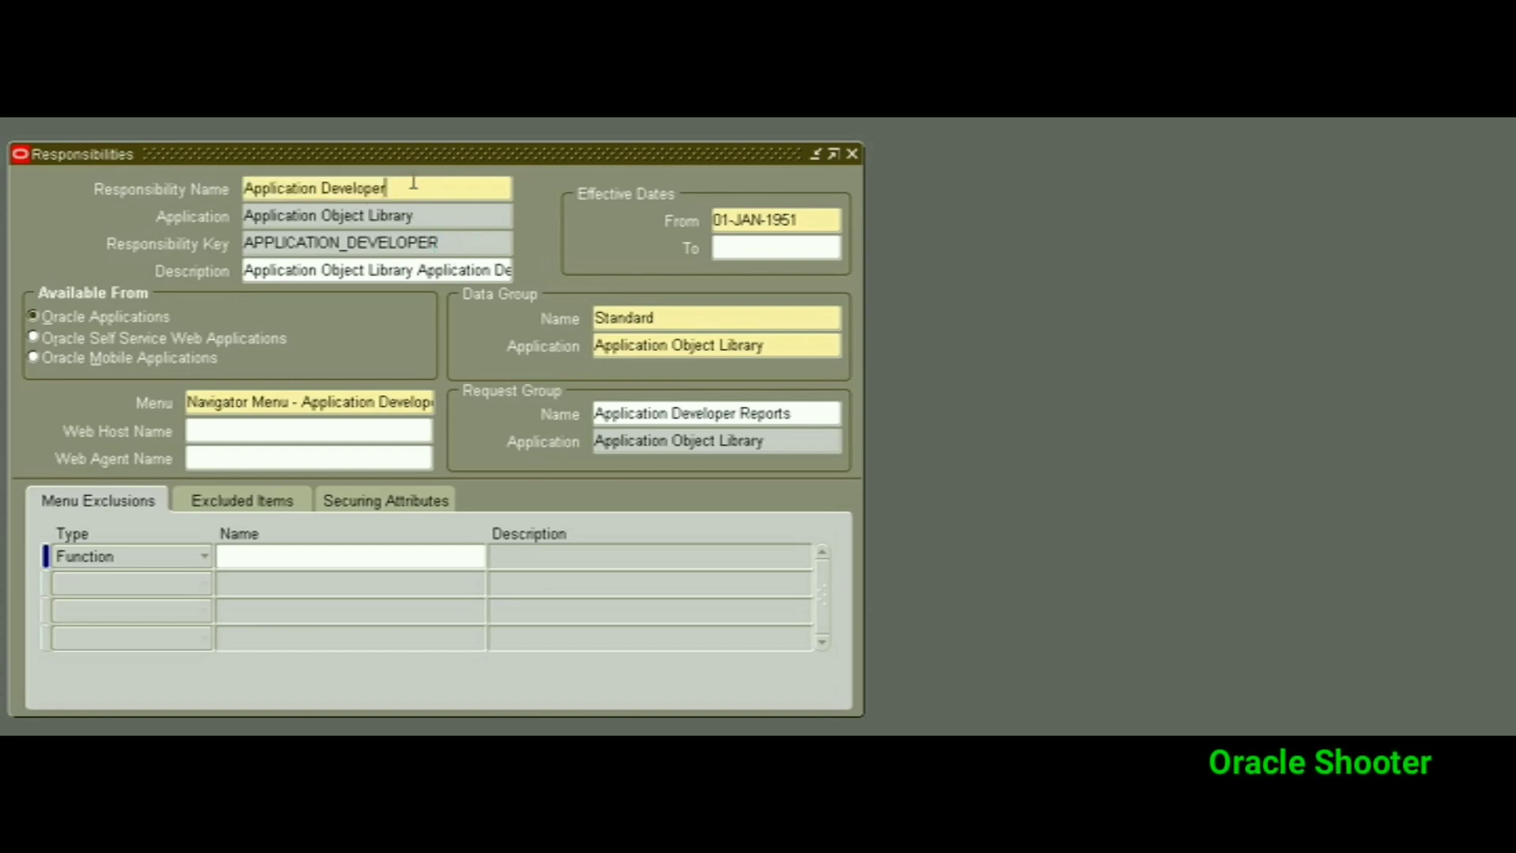
drag(421, 186, 245, 188)
key(ctrl+c)
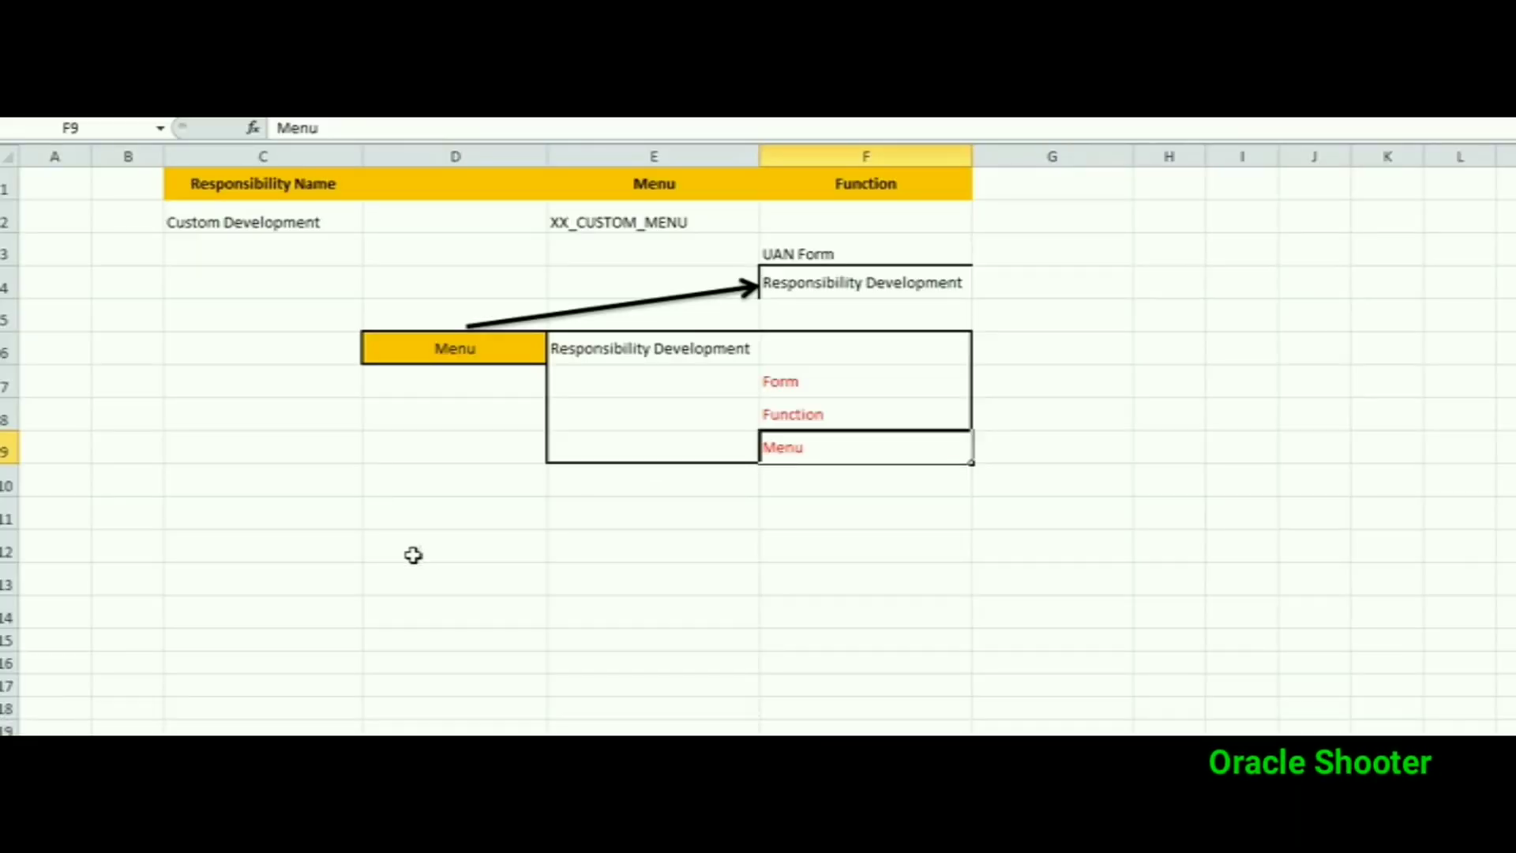
click(287, 555)
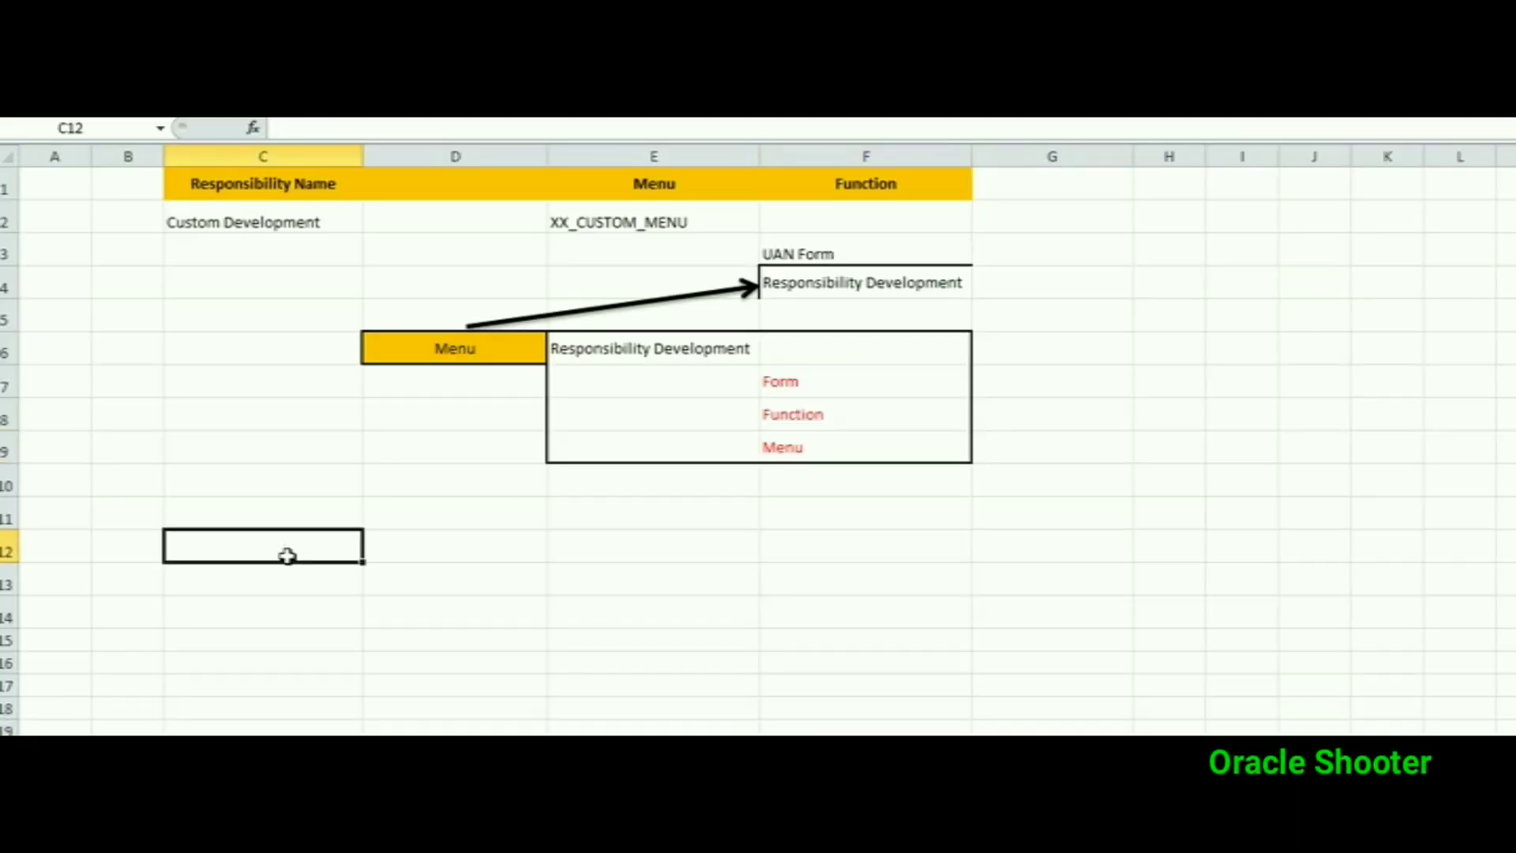
key(ctrl+v)
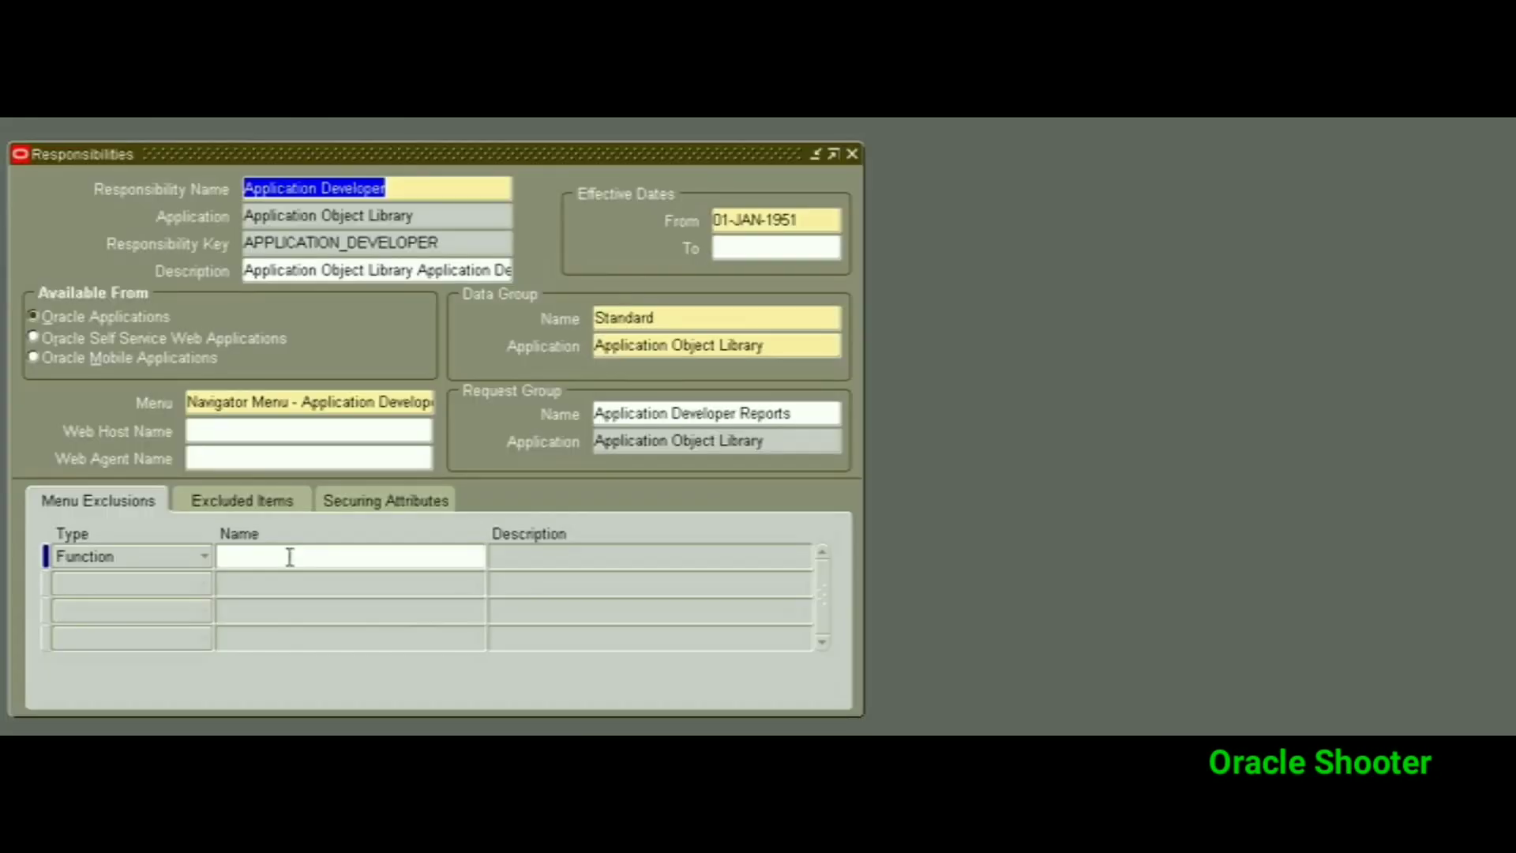
Copy the responsibility's menu name, Navigator Menu - Application Developer GUI, into cell D12 of the Excel sheet.
click(365, 403)
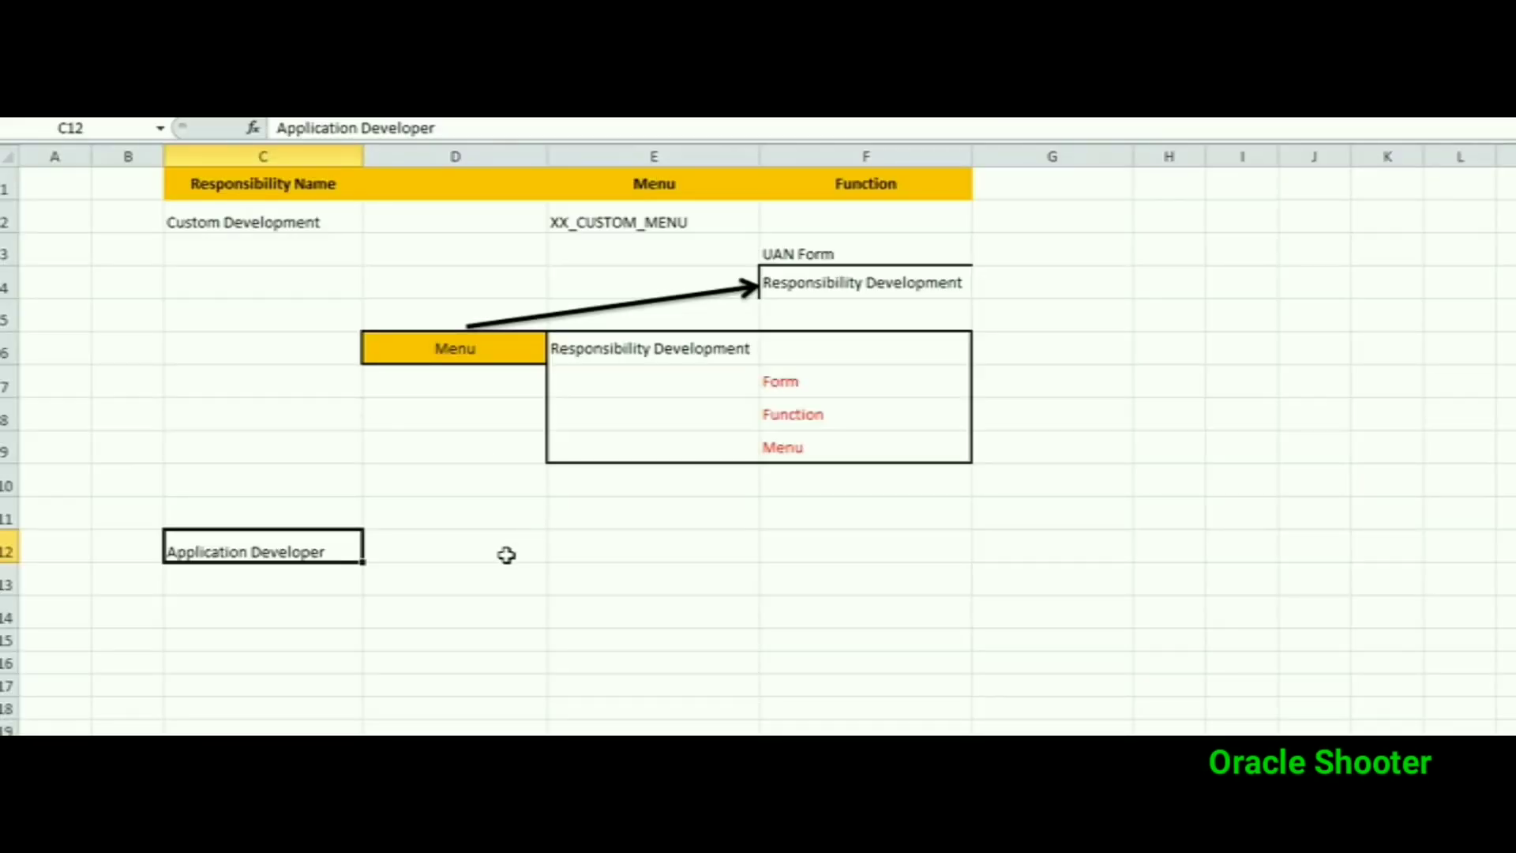
click(505, 552)
text(Navigator Menu - Application Developer GUI)
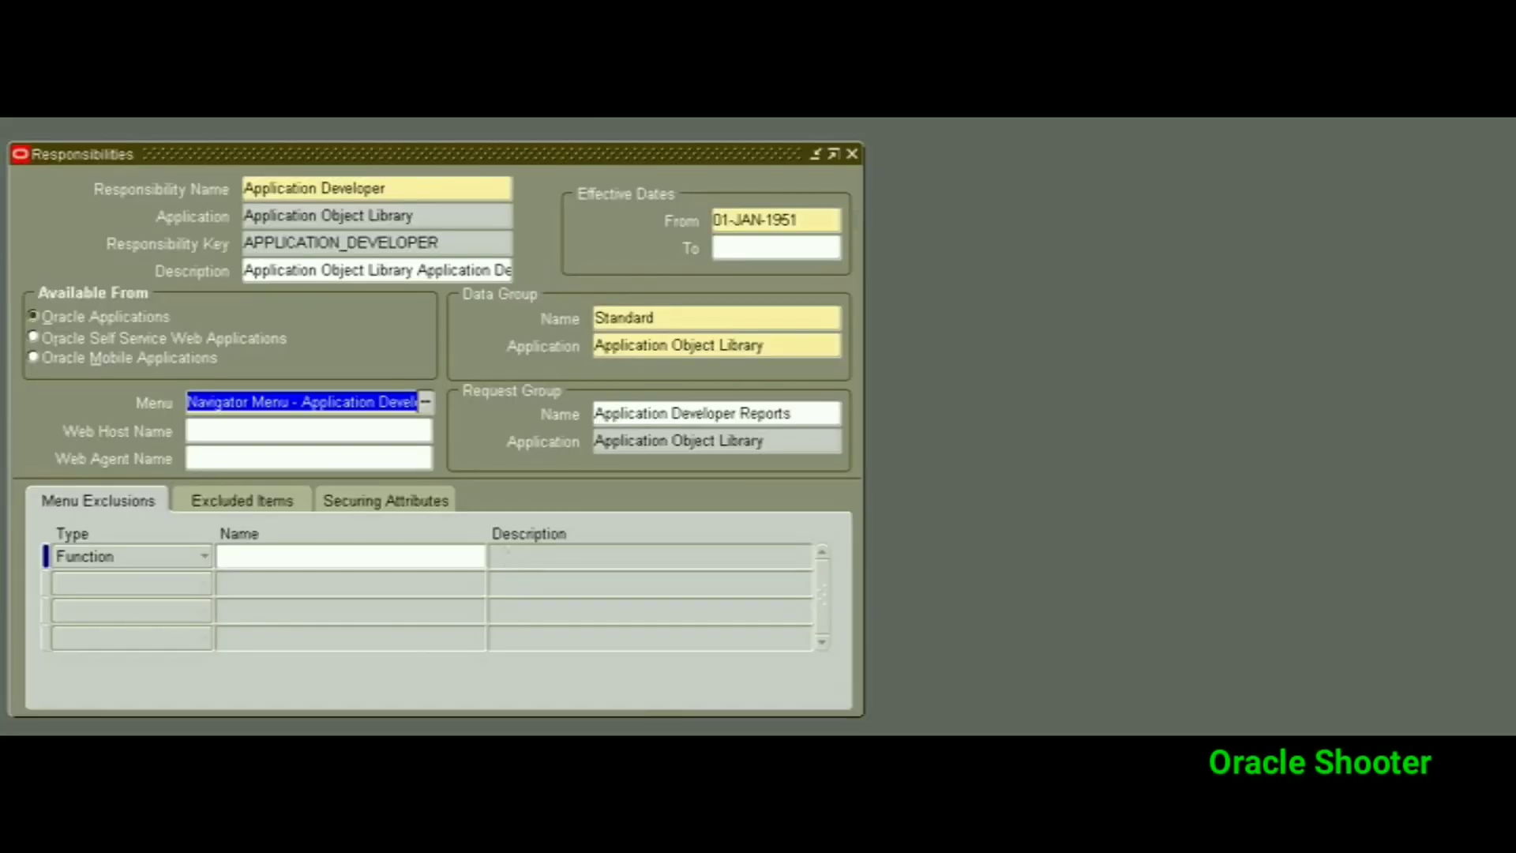
Close the Responsibilities form and switch to the Application Developer responsibility.
click(852, 153)
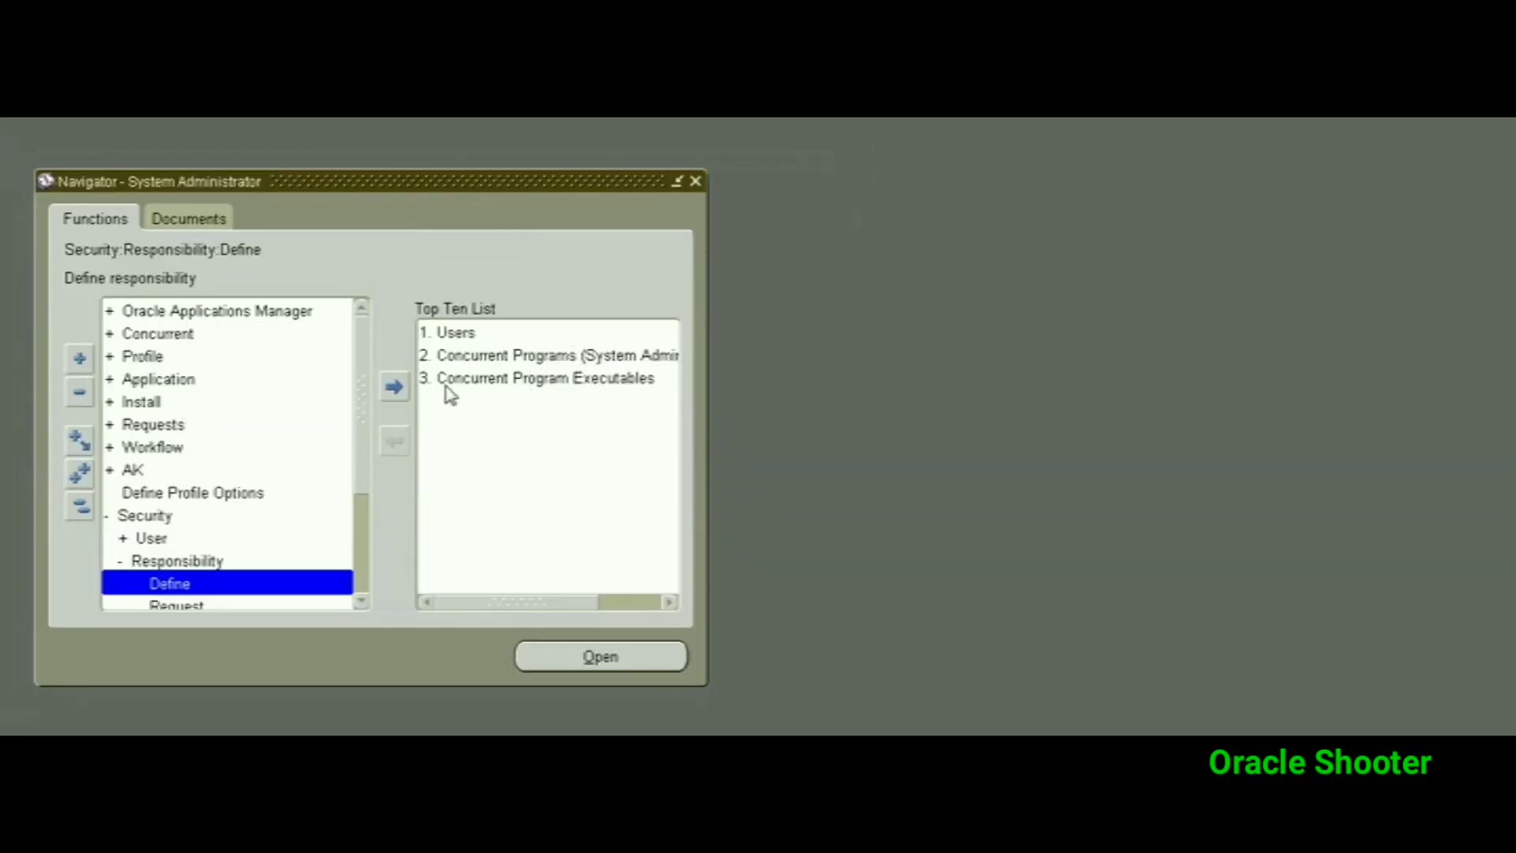
key(alt+f)
key(w)
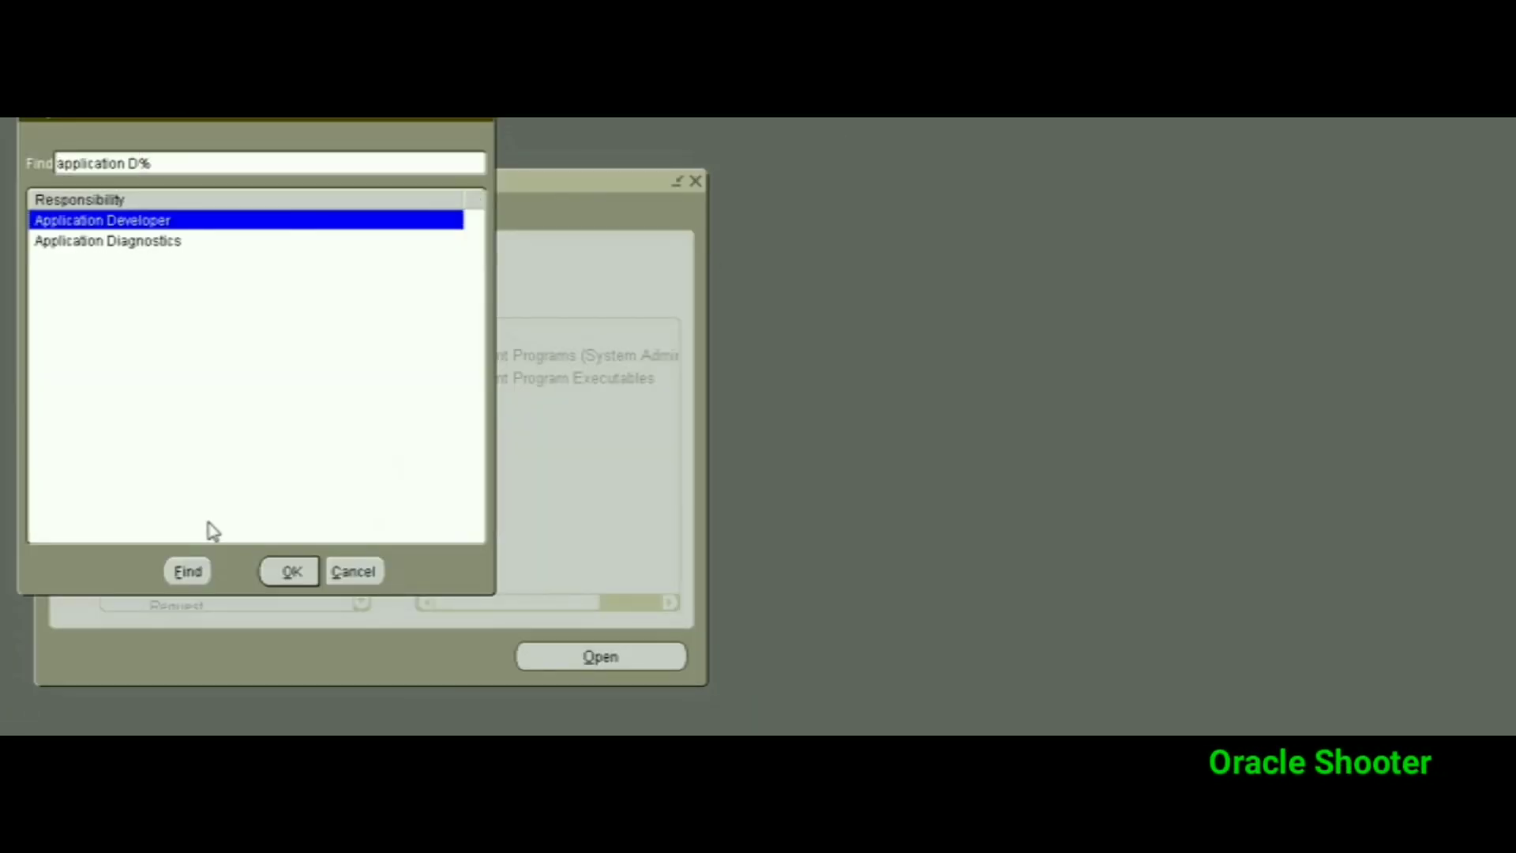
key(Return)
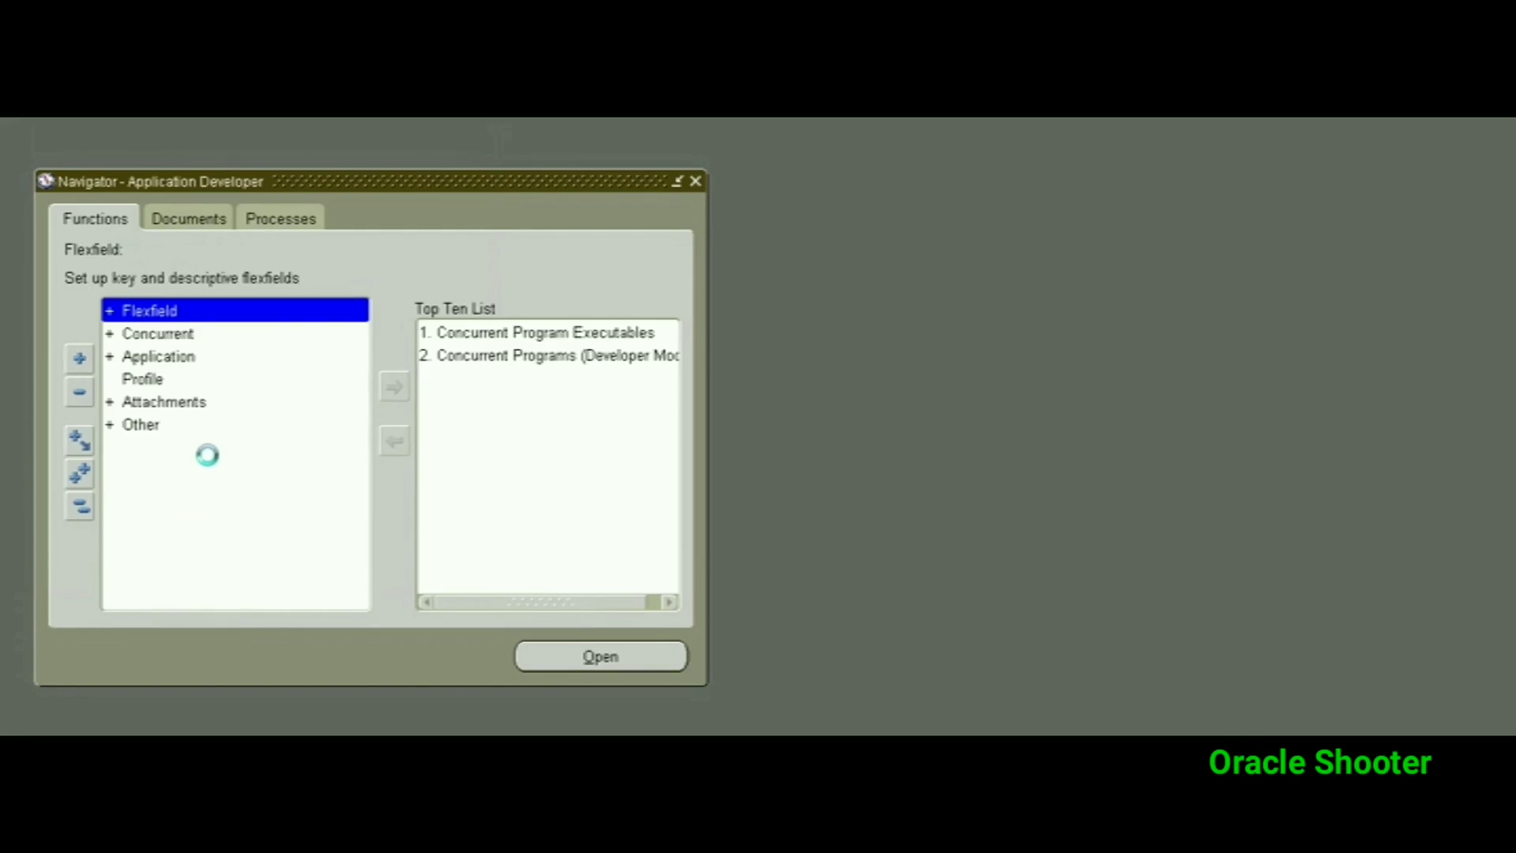
Open the Menus form from the Application branch of the Navigator and move its window fully into view.
double_click(150, 358)
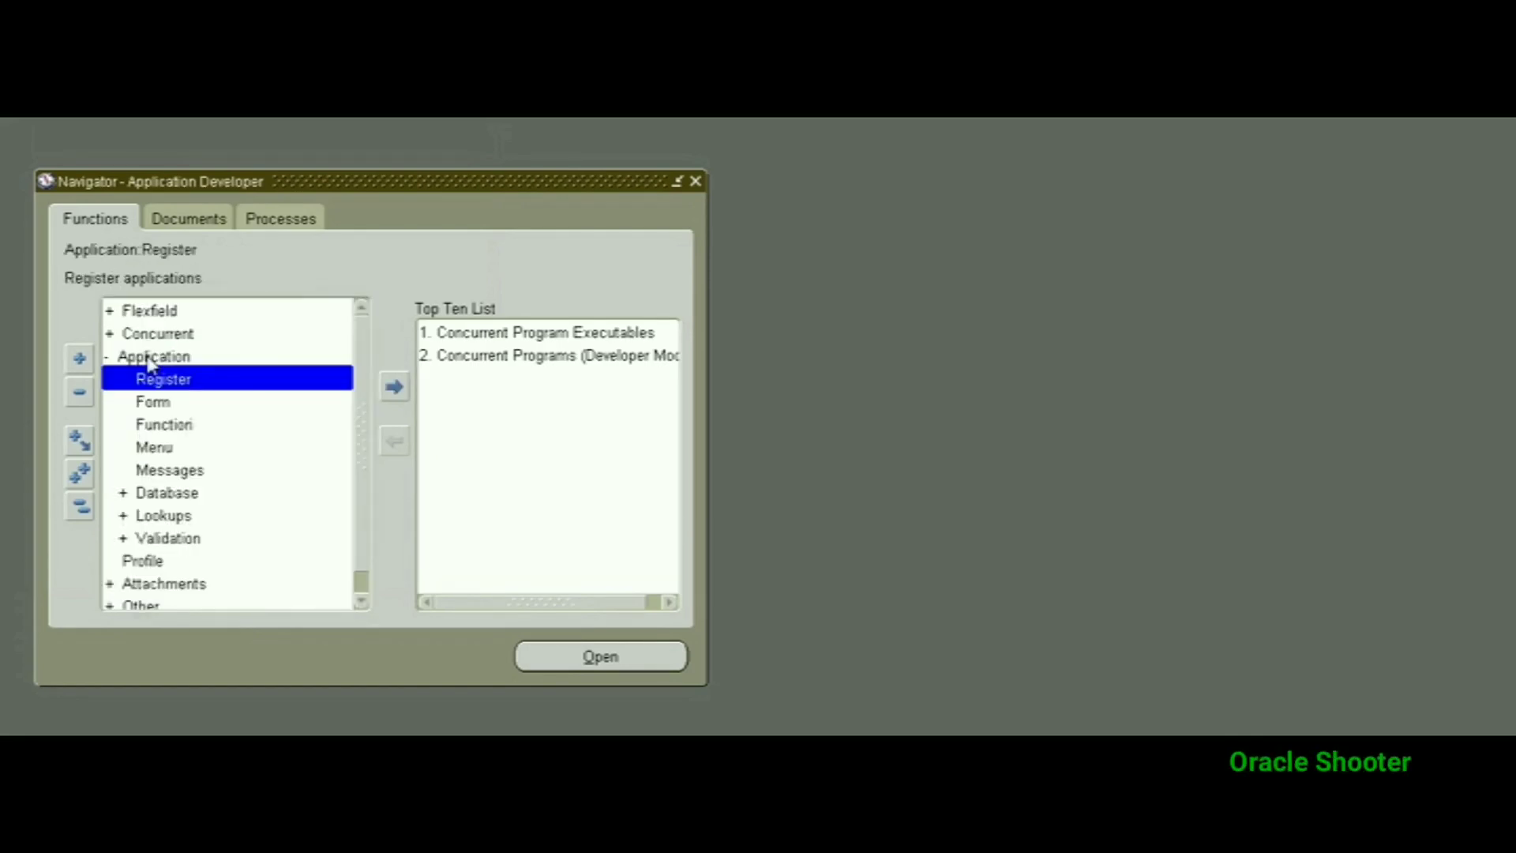
click(157, 450)
double_click(156, 448)
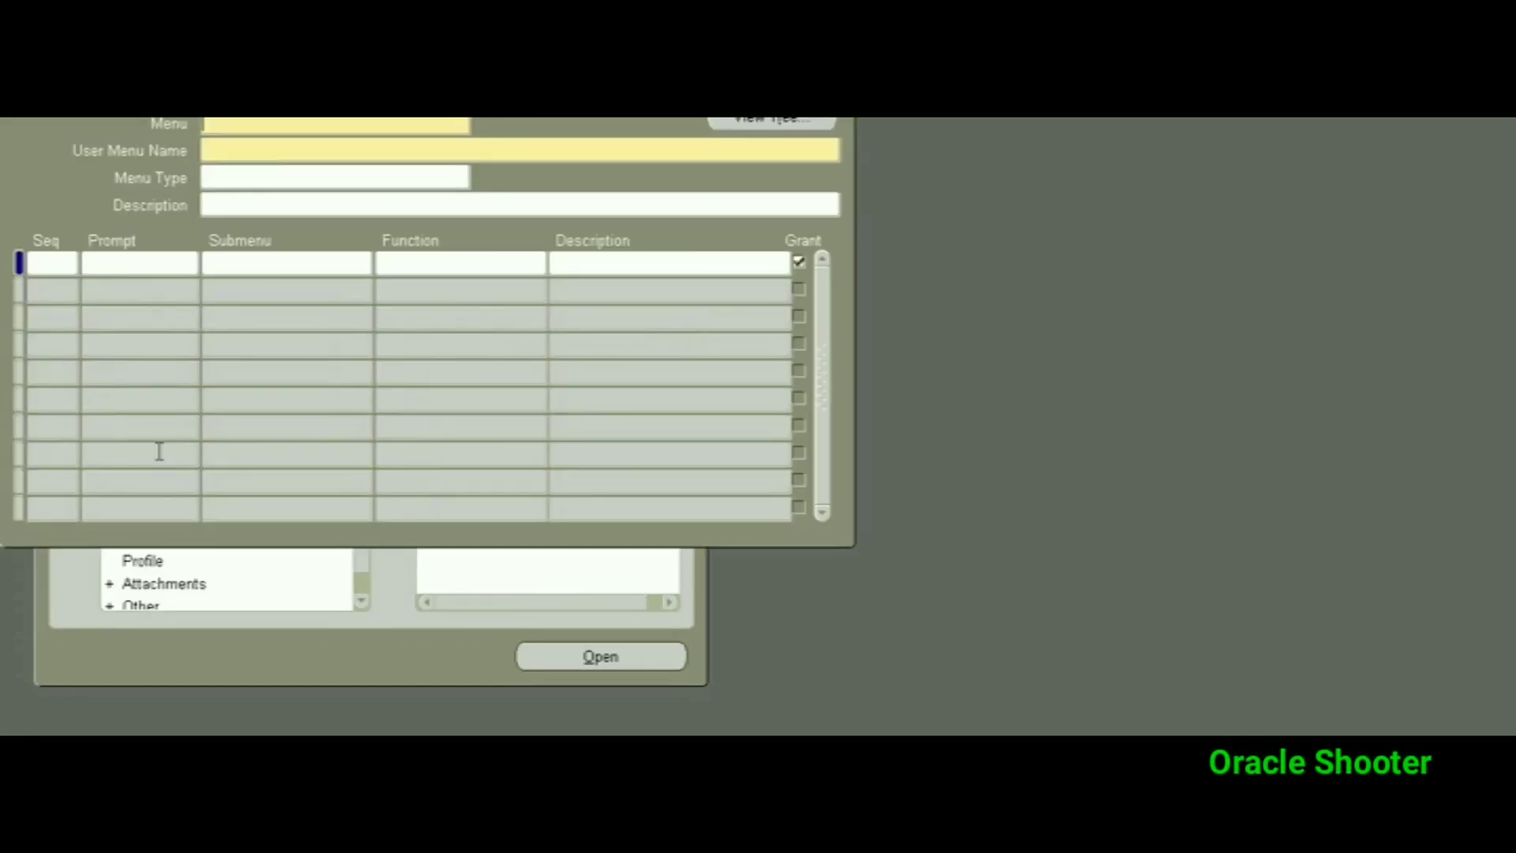
drag(243, 63, 252, 138)
Query the Menus form by User Menu Name for Navigator Menu - Application Developer GUI.
key(F11)
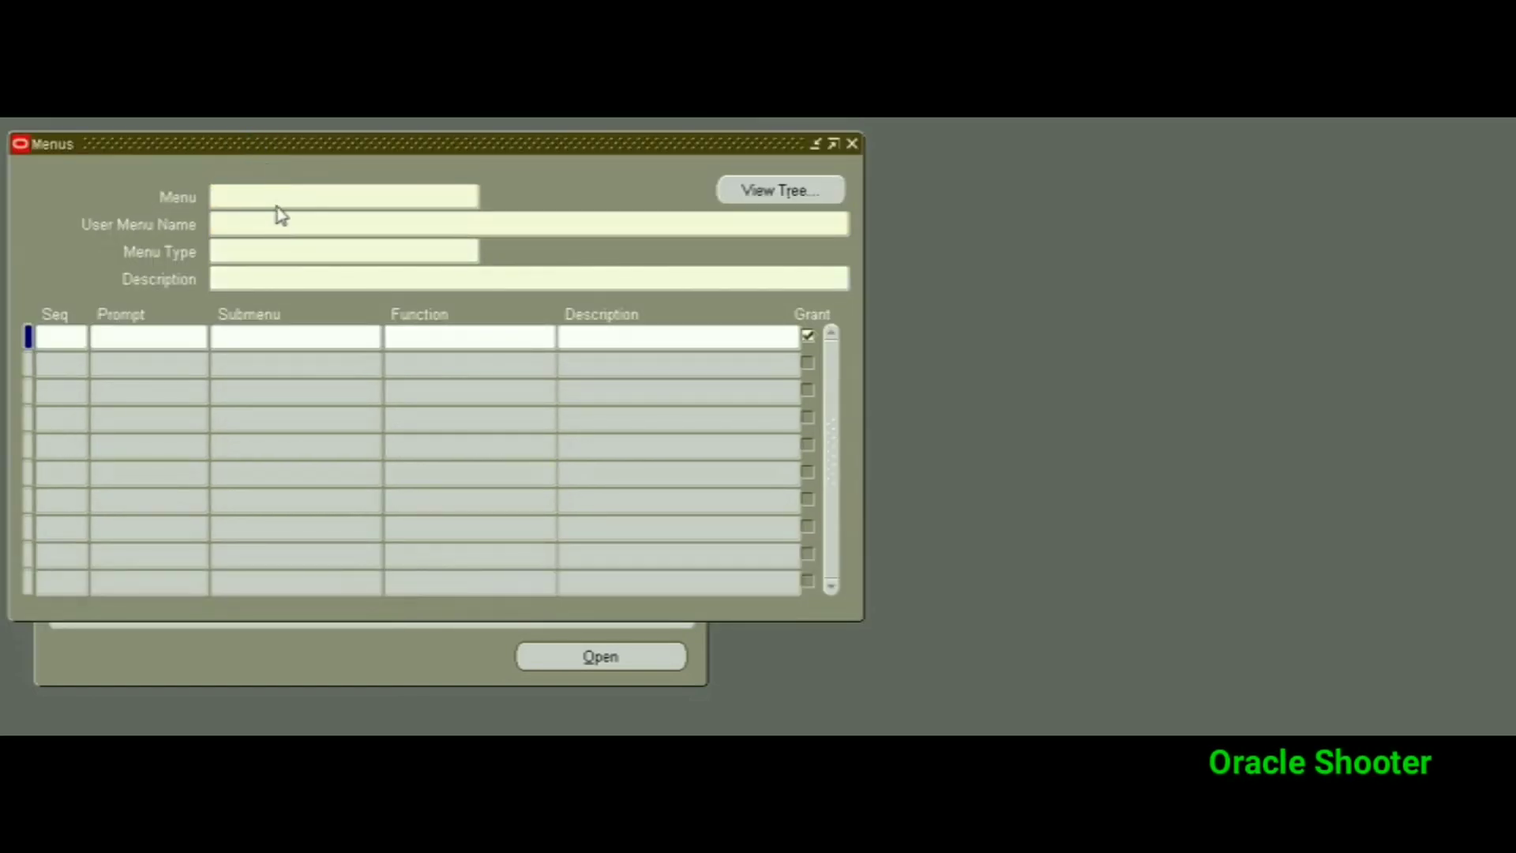
text(Navigator Menu - Application Developer GUI)
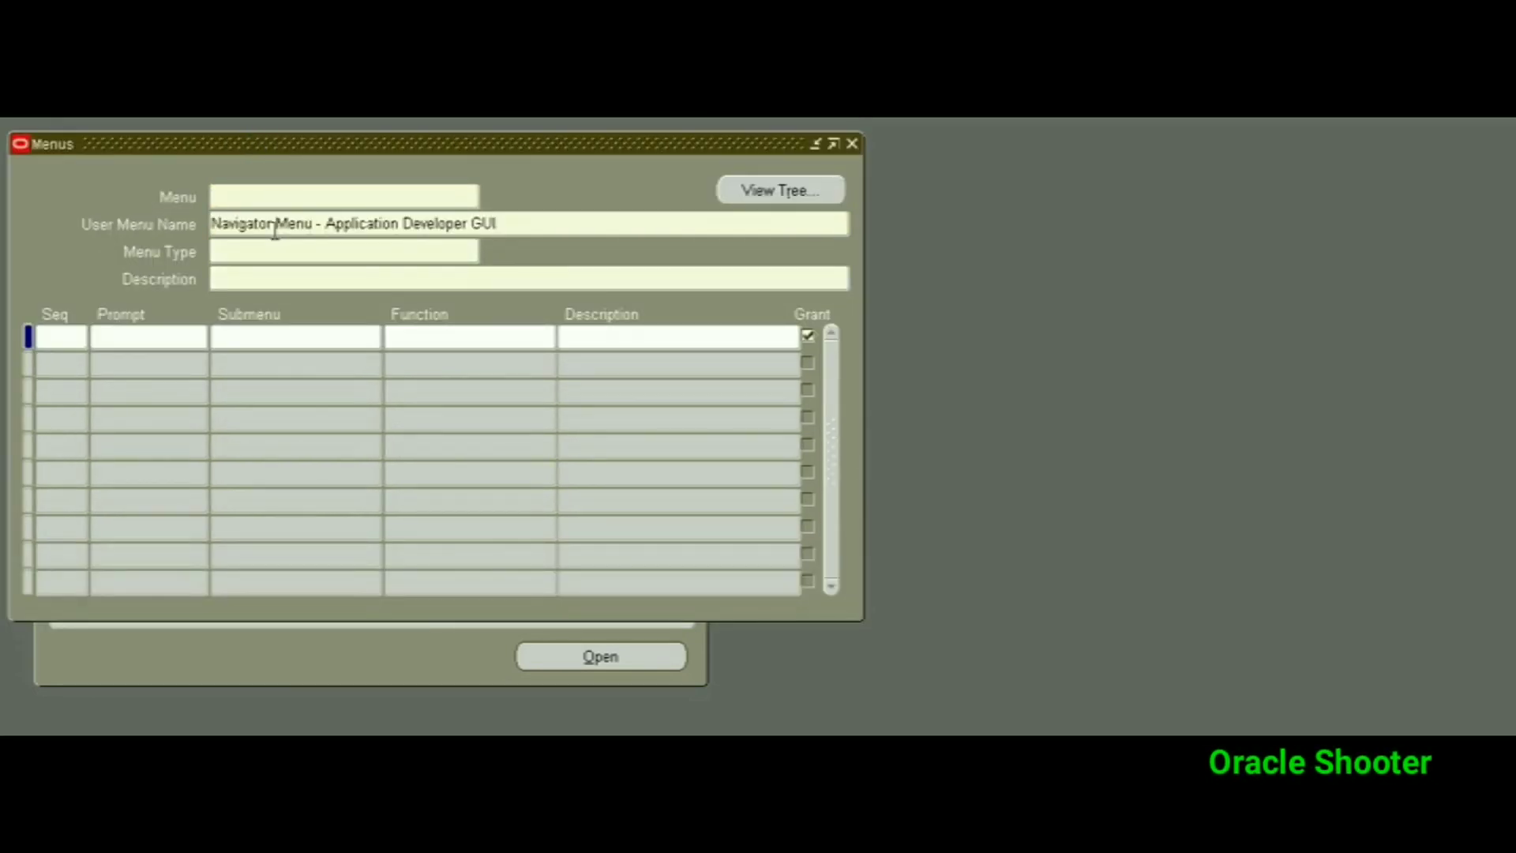
key(ctrl+F11)
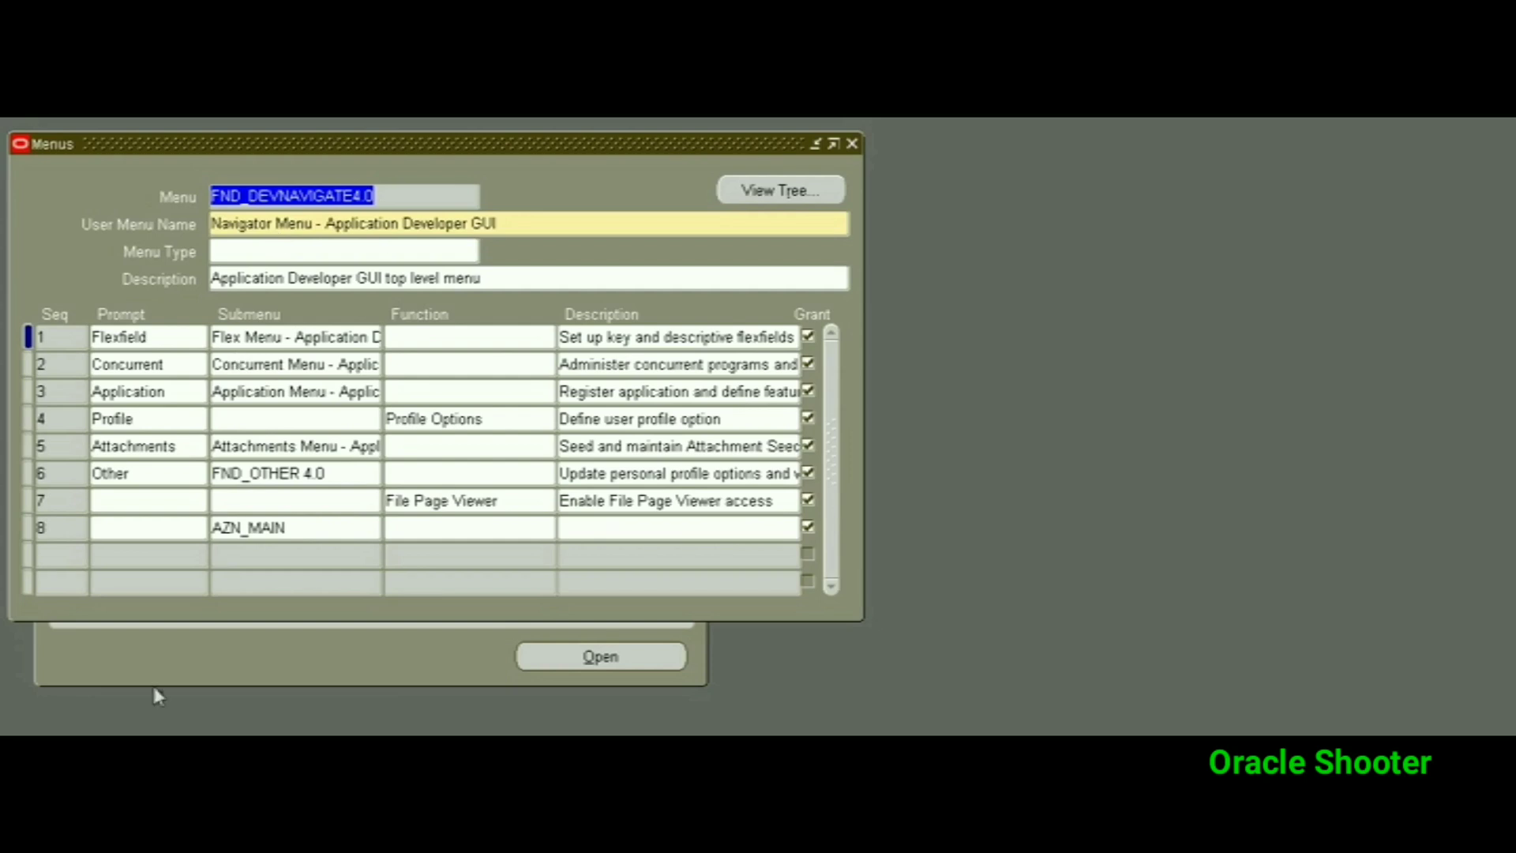
Compare the Profile prompt and its Profile Options function with the Application Developer entries in the Oracle main menu, collapsing the Application folder there.
key(alt+Tab)
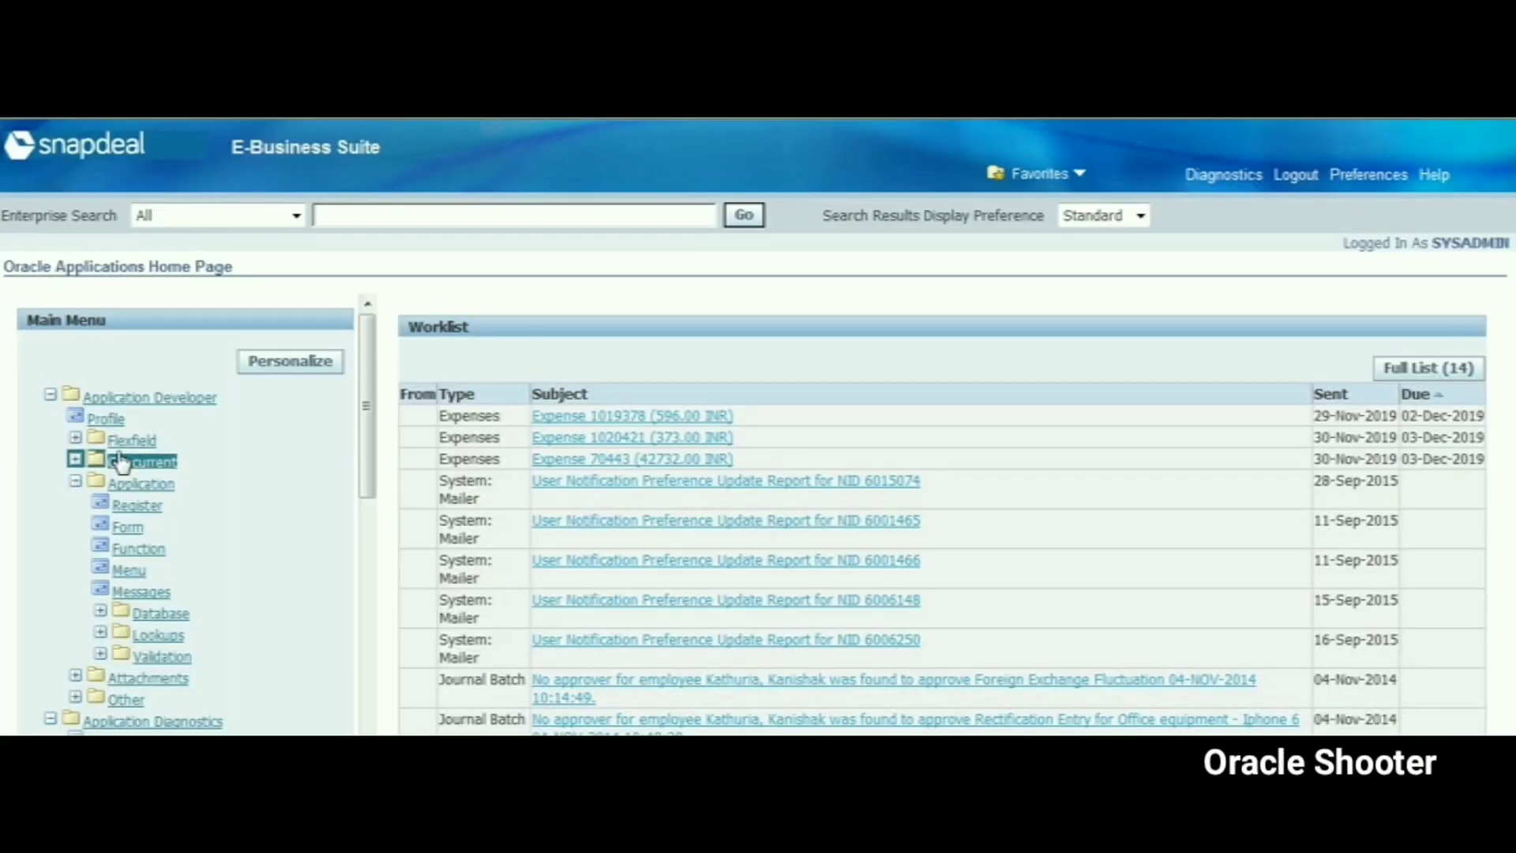
key(alt+Tab)
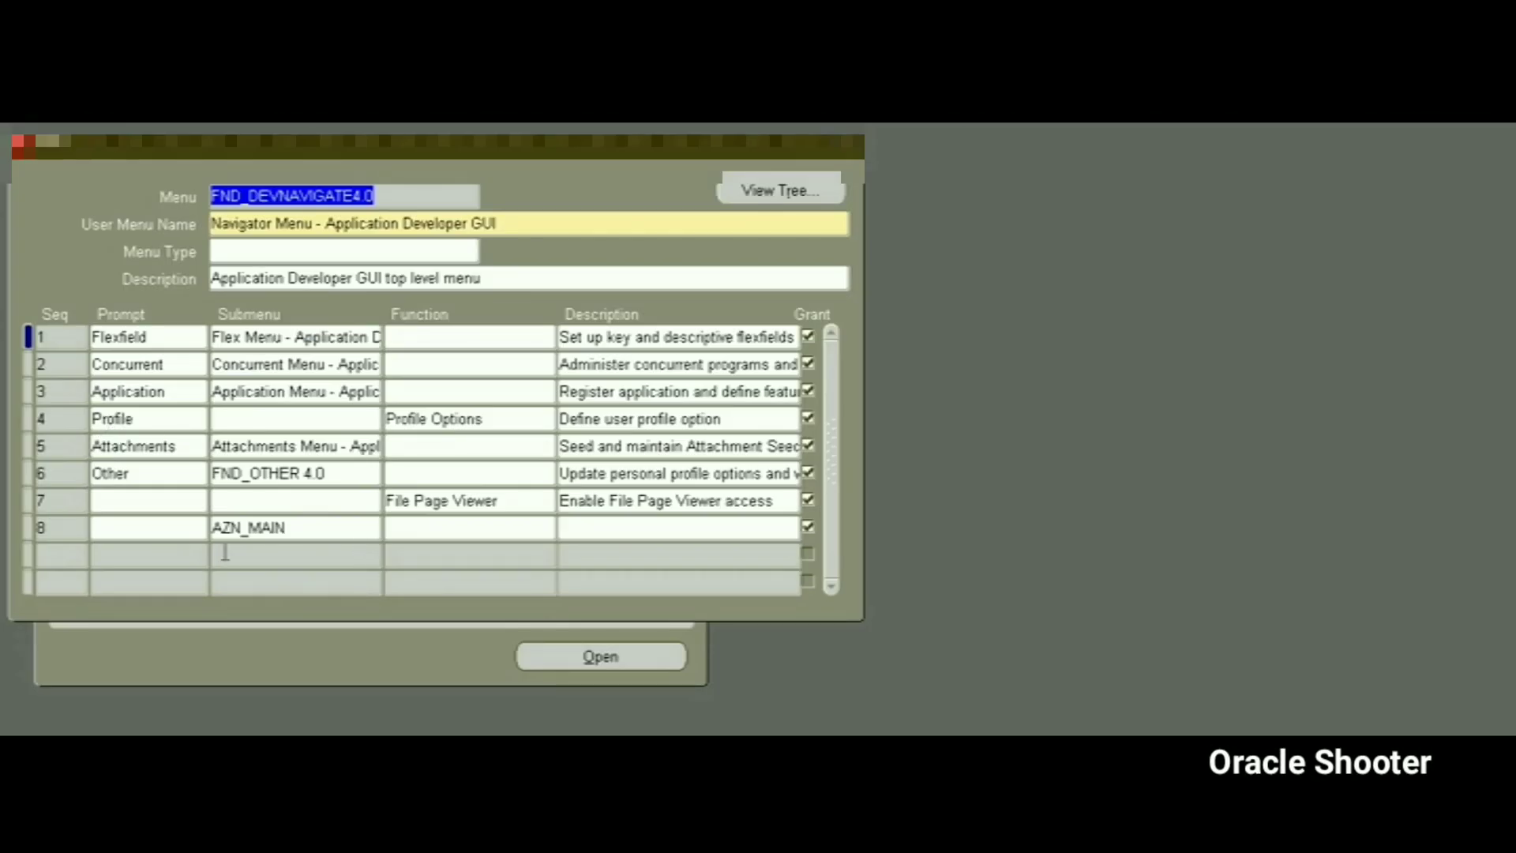
click(159, 422)
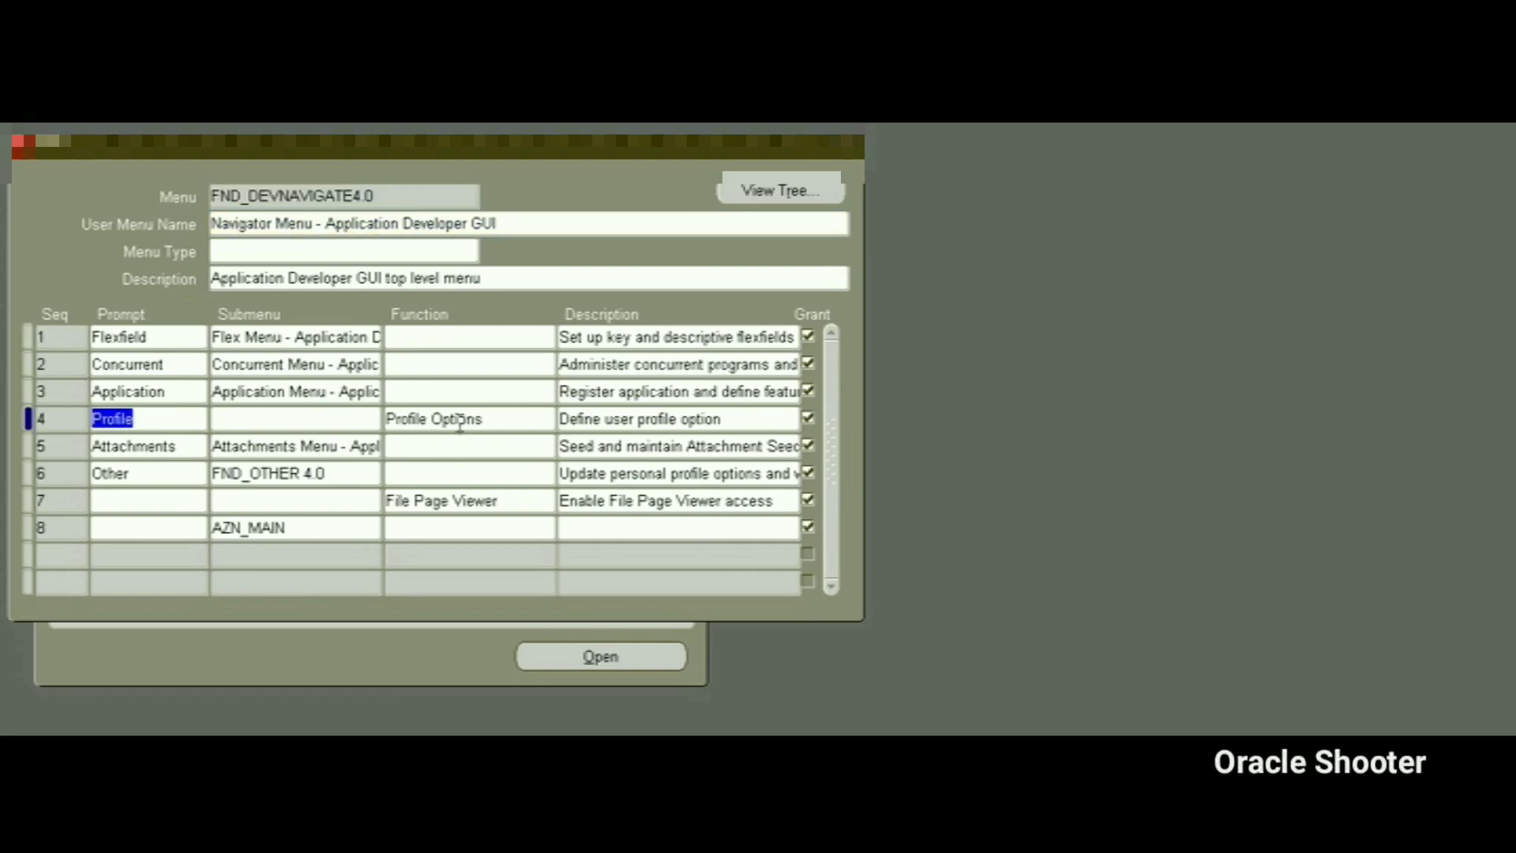
click(512, 424)
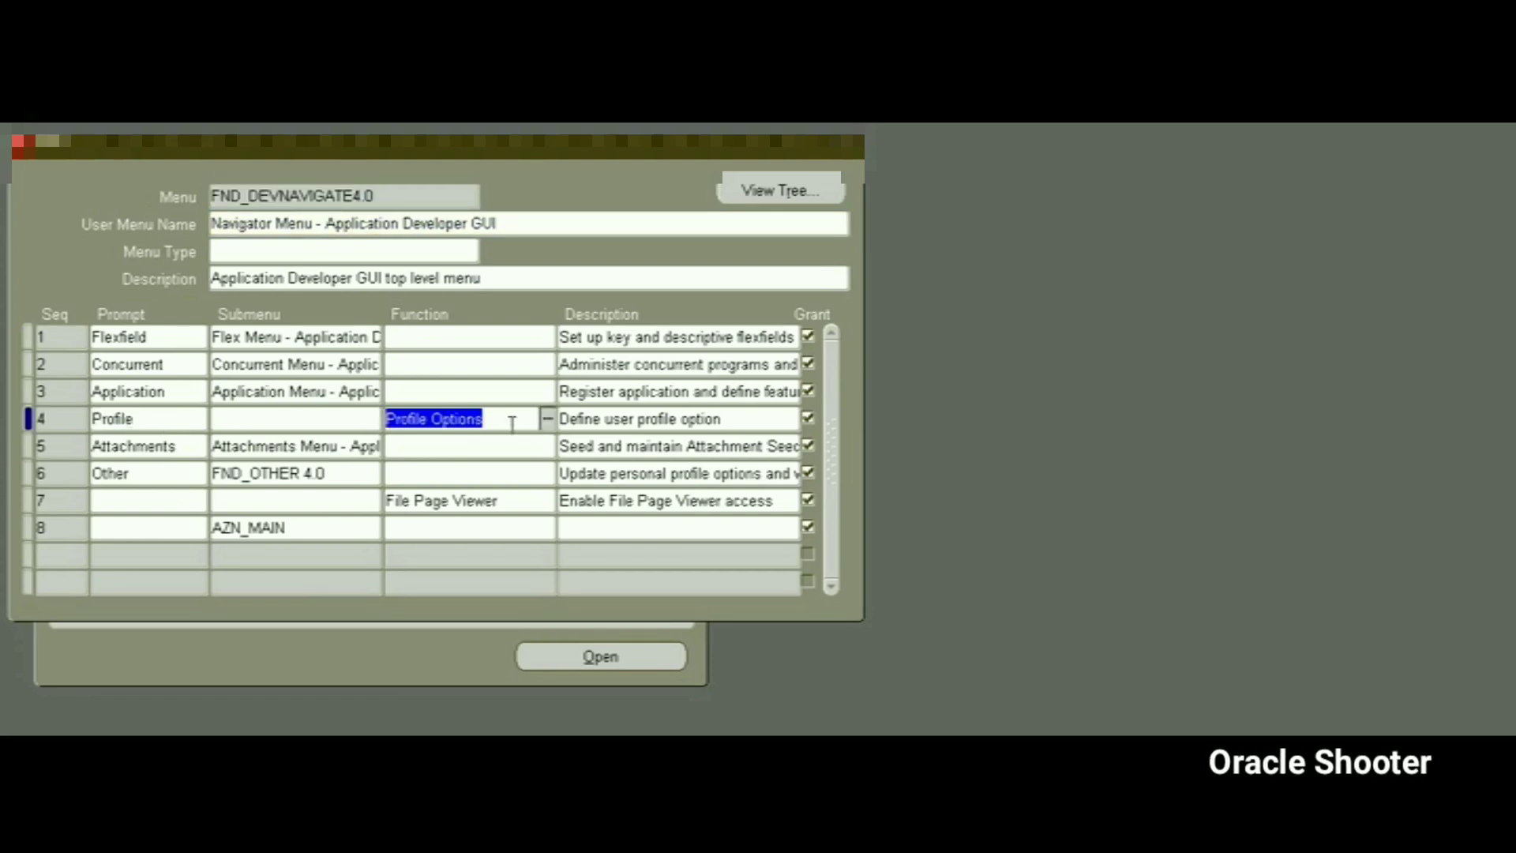
click(169, 419)
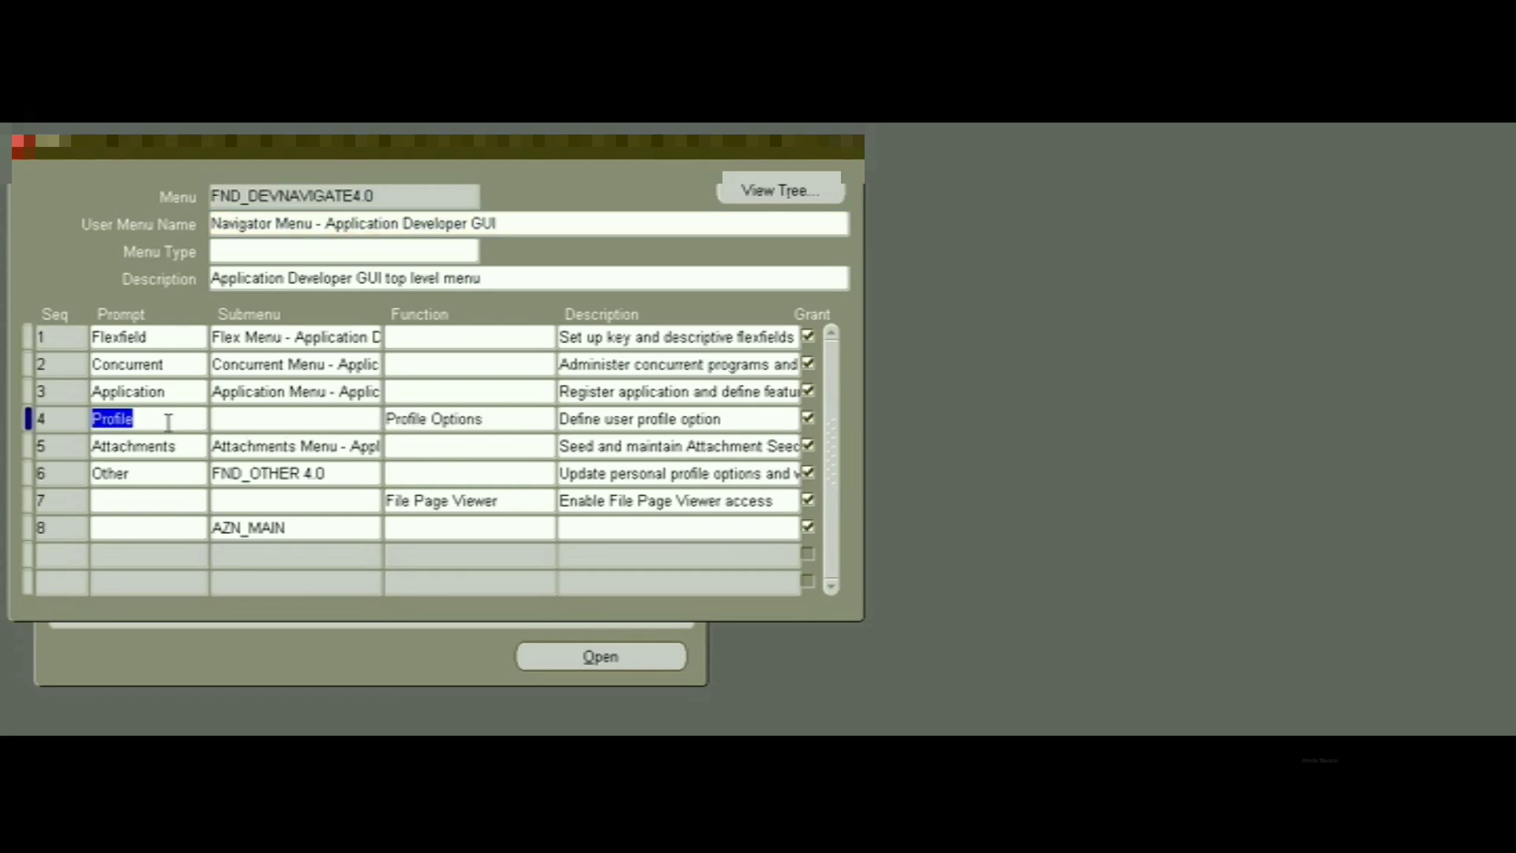
key(alt+Tab)
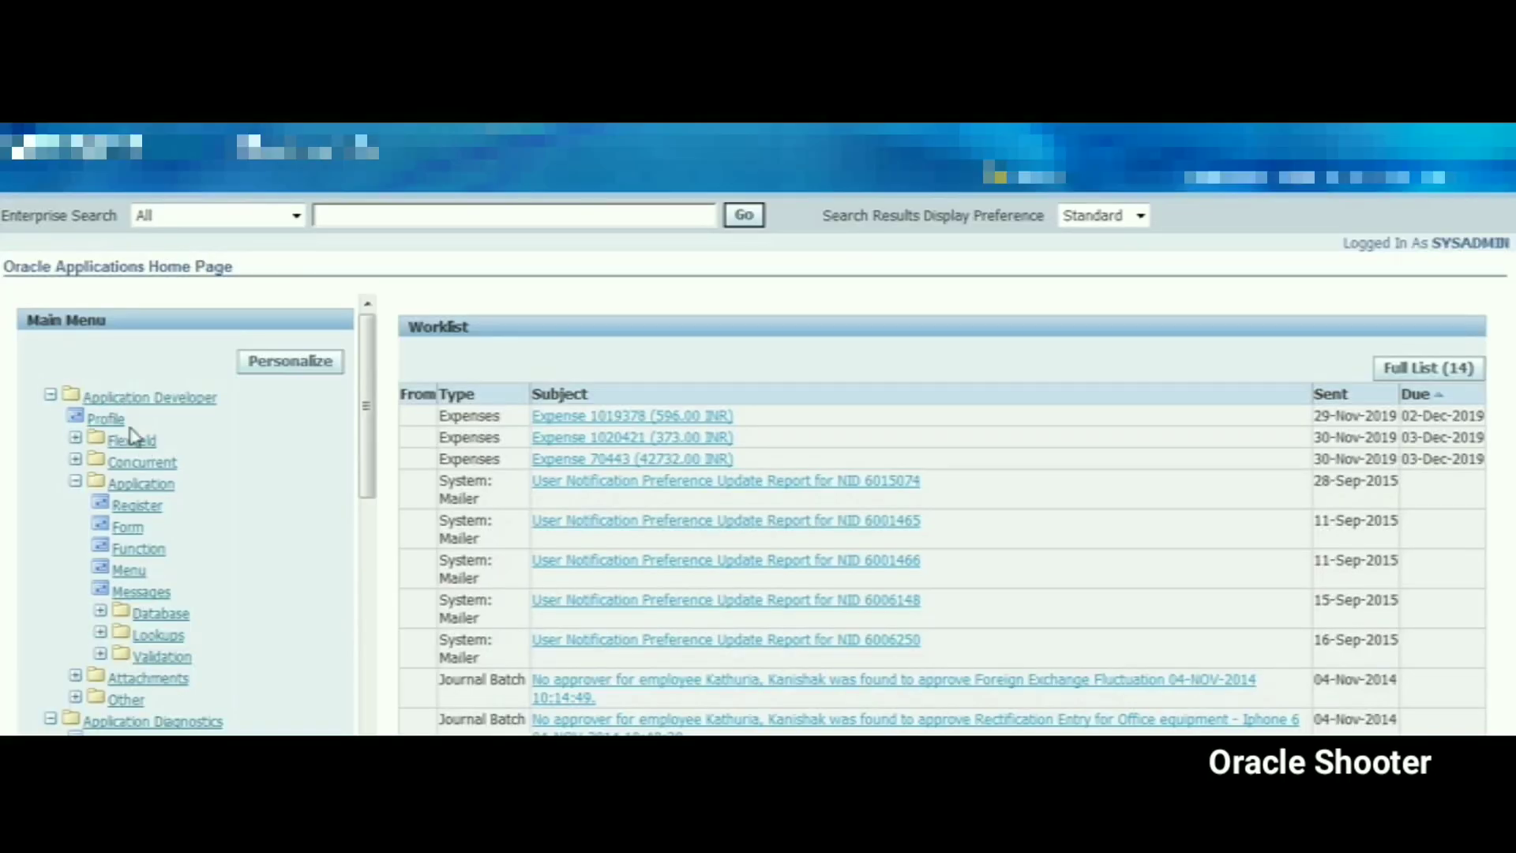
click(75, 480)
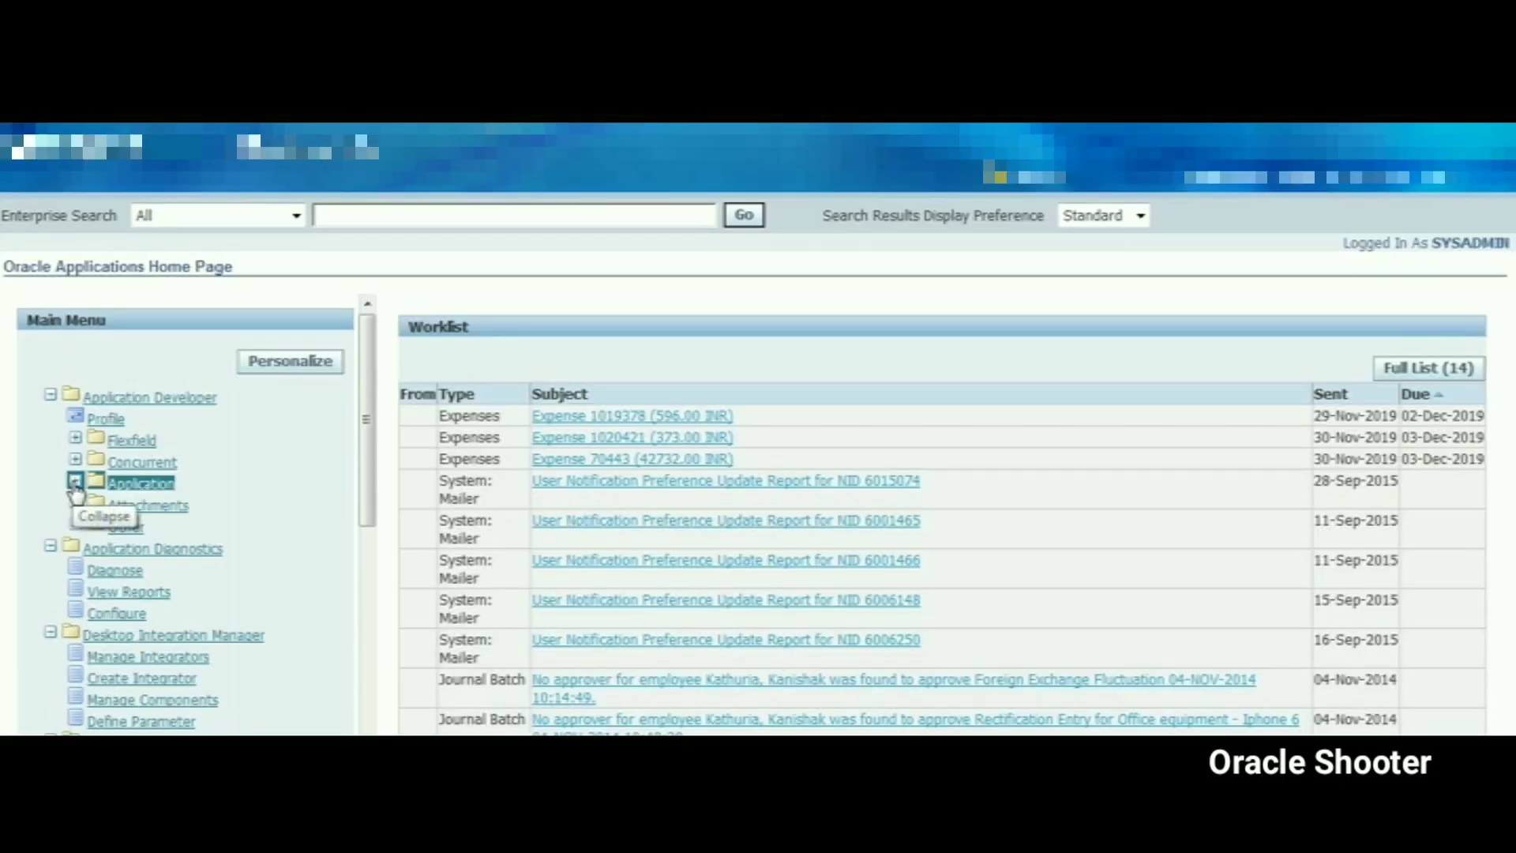
Copy the Application prompt from the Menus form into cell D13 of the Excel outline.
key(alt+Tab)
click(182, 393)
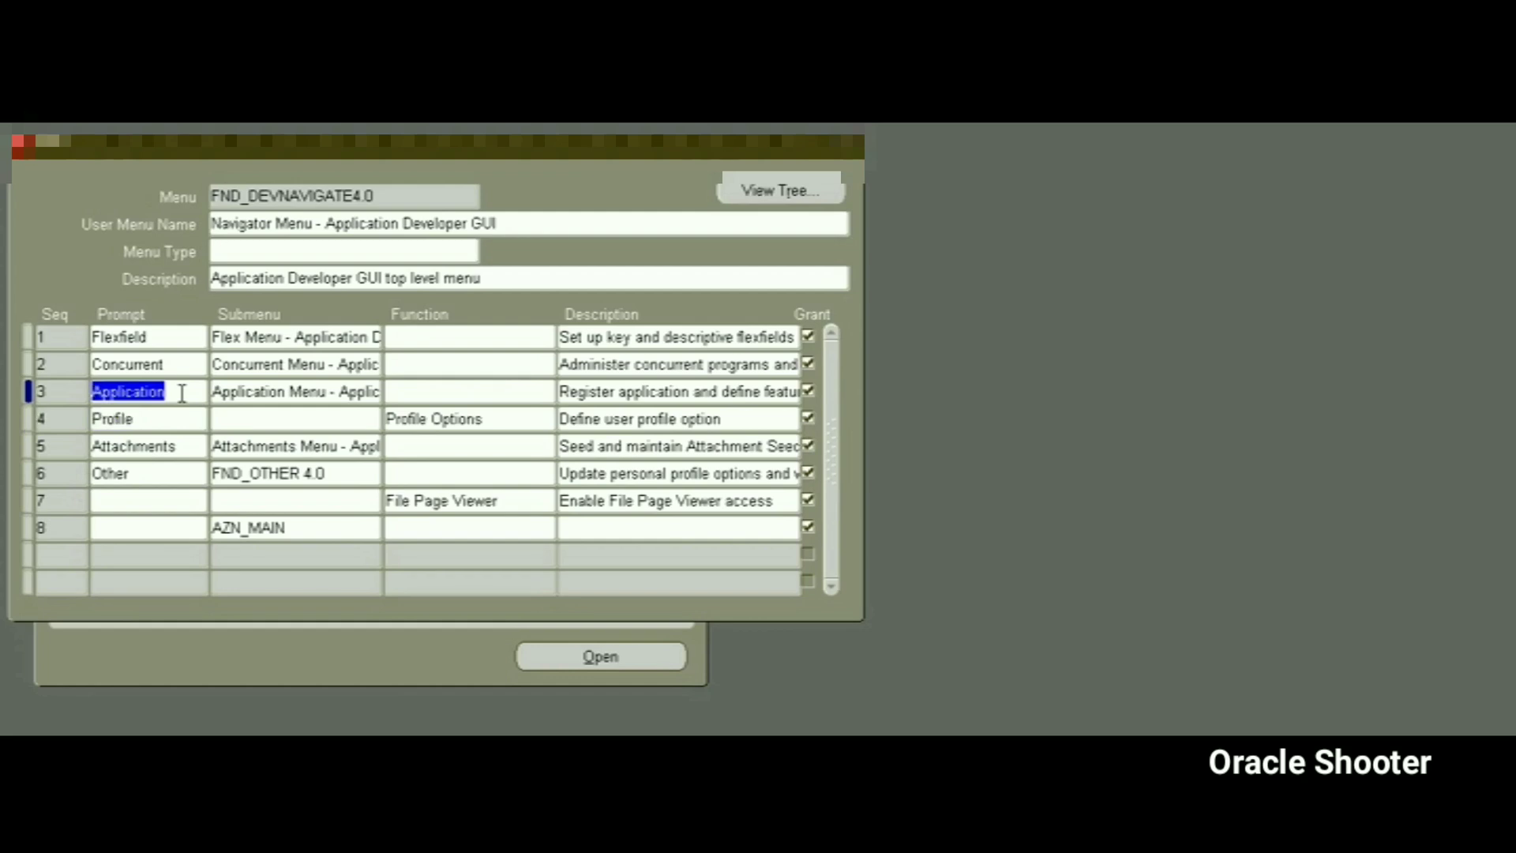
click(261, 392)
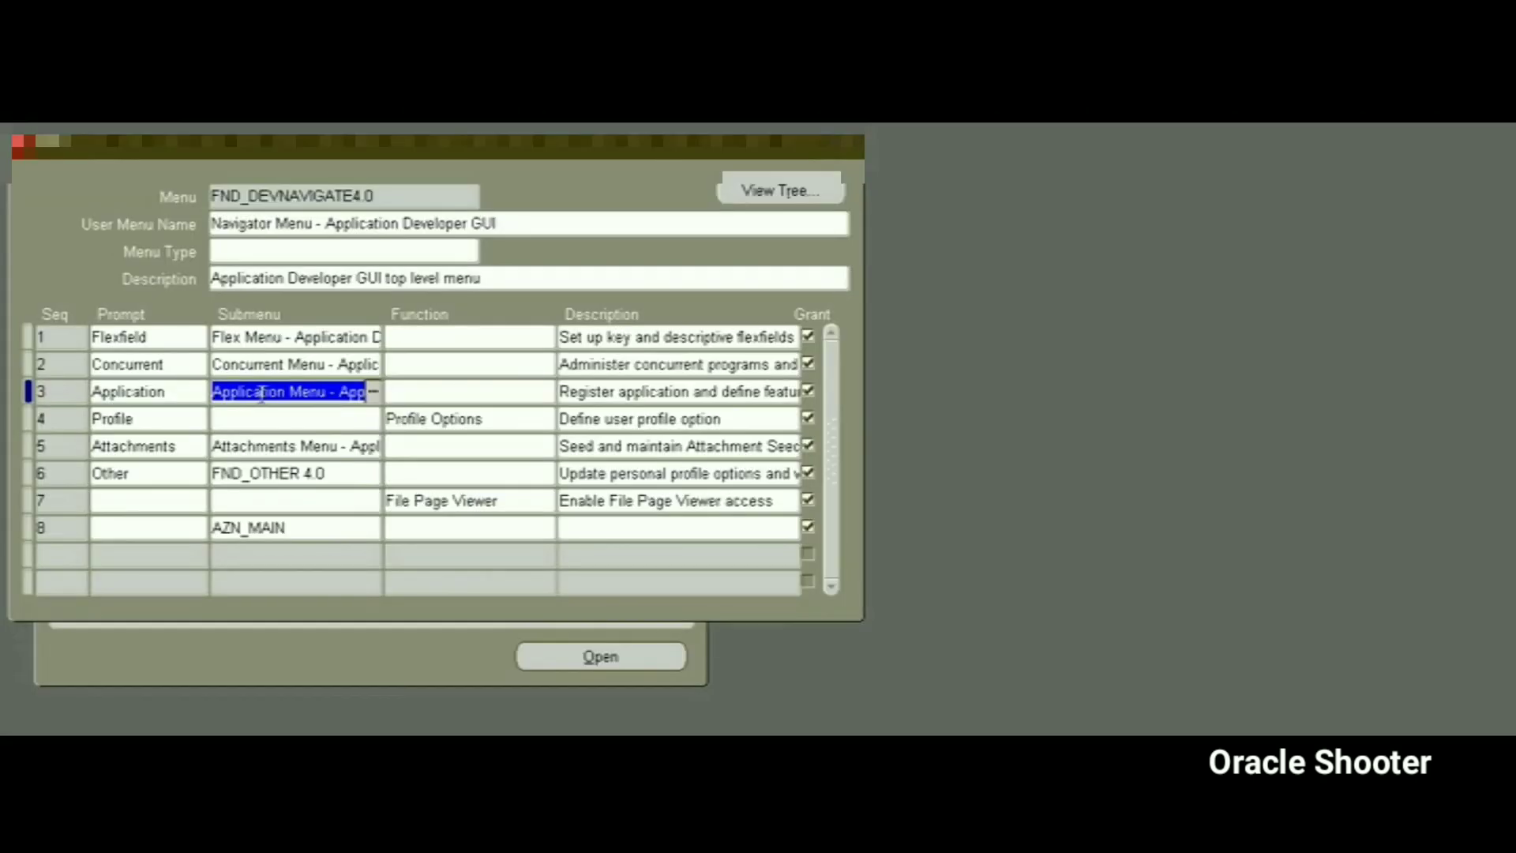
click(176, 393)
key(ctrl+c)
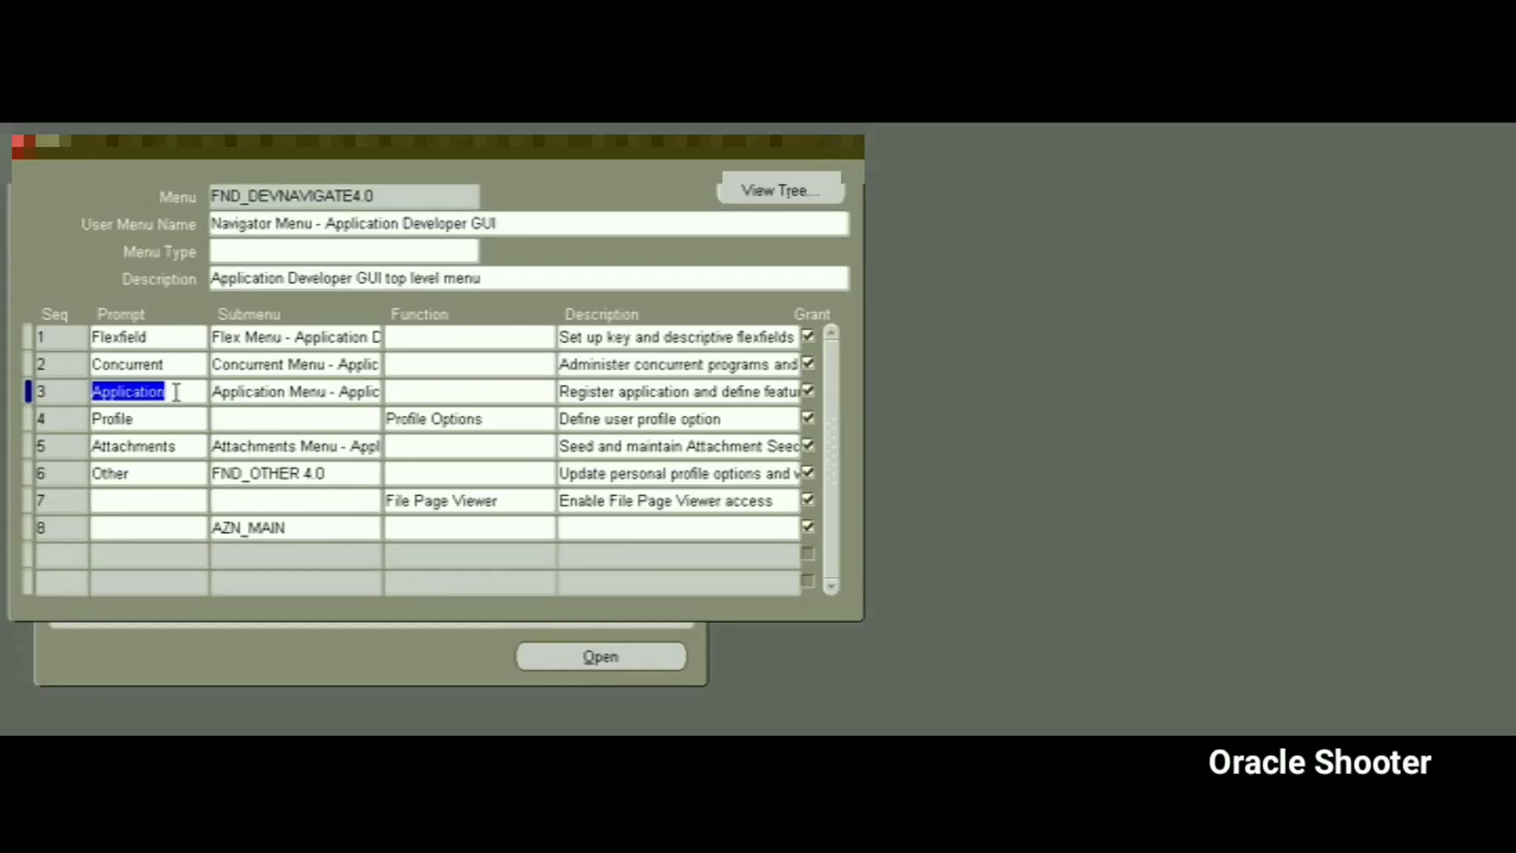
key(alt+Tab)
key(alt+Tab)
key(alt+Tab)
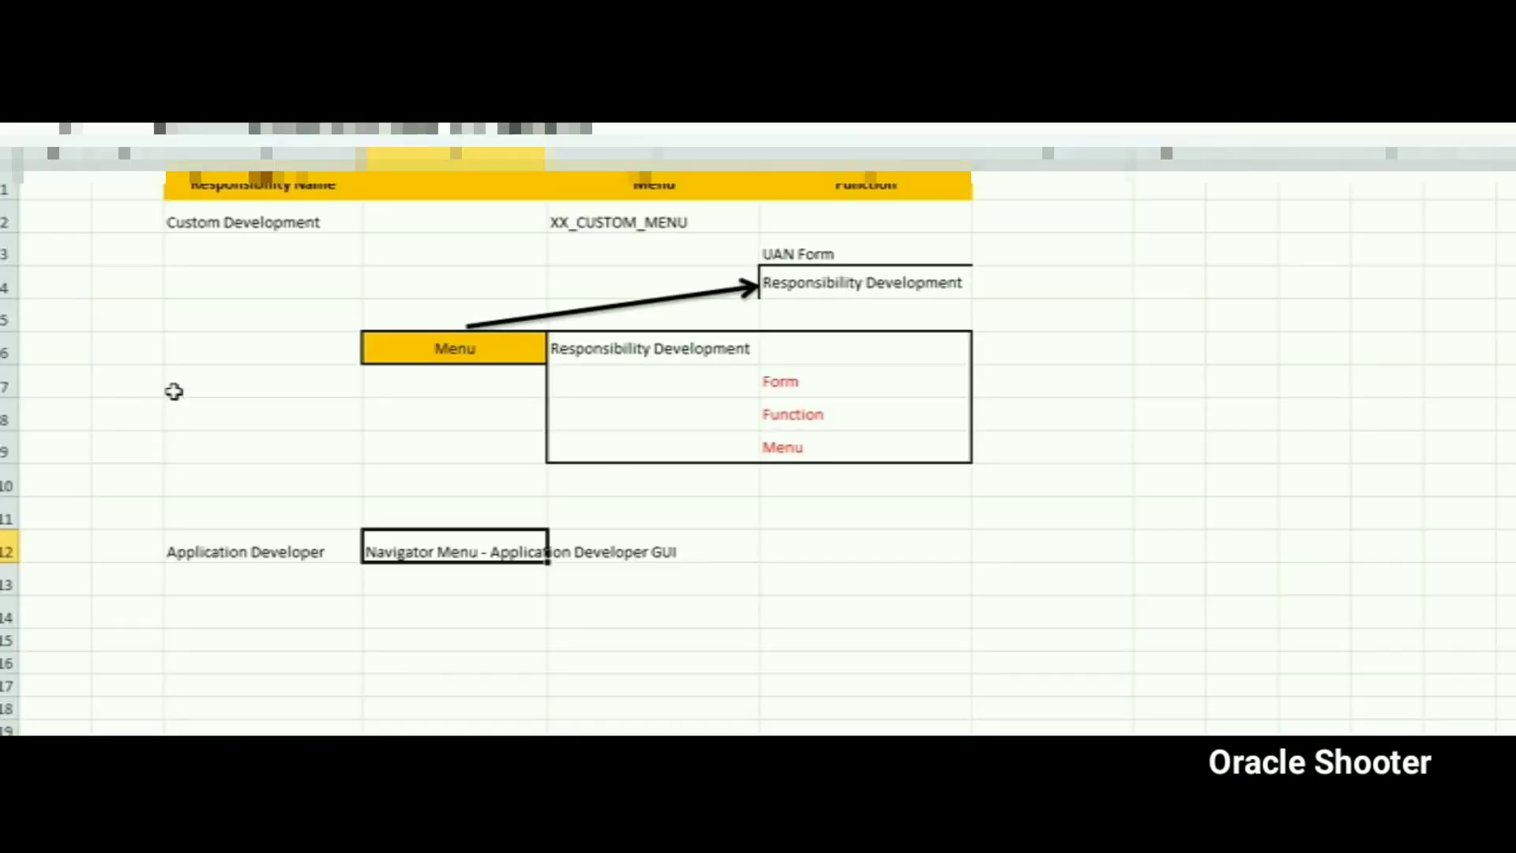
click(413, 577)
key(ctrl+v)
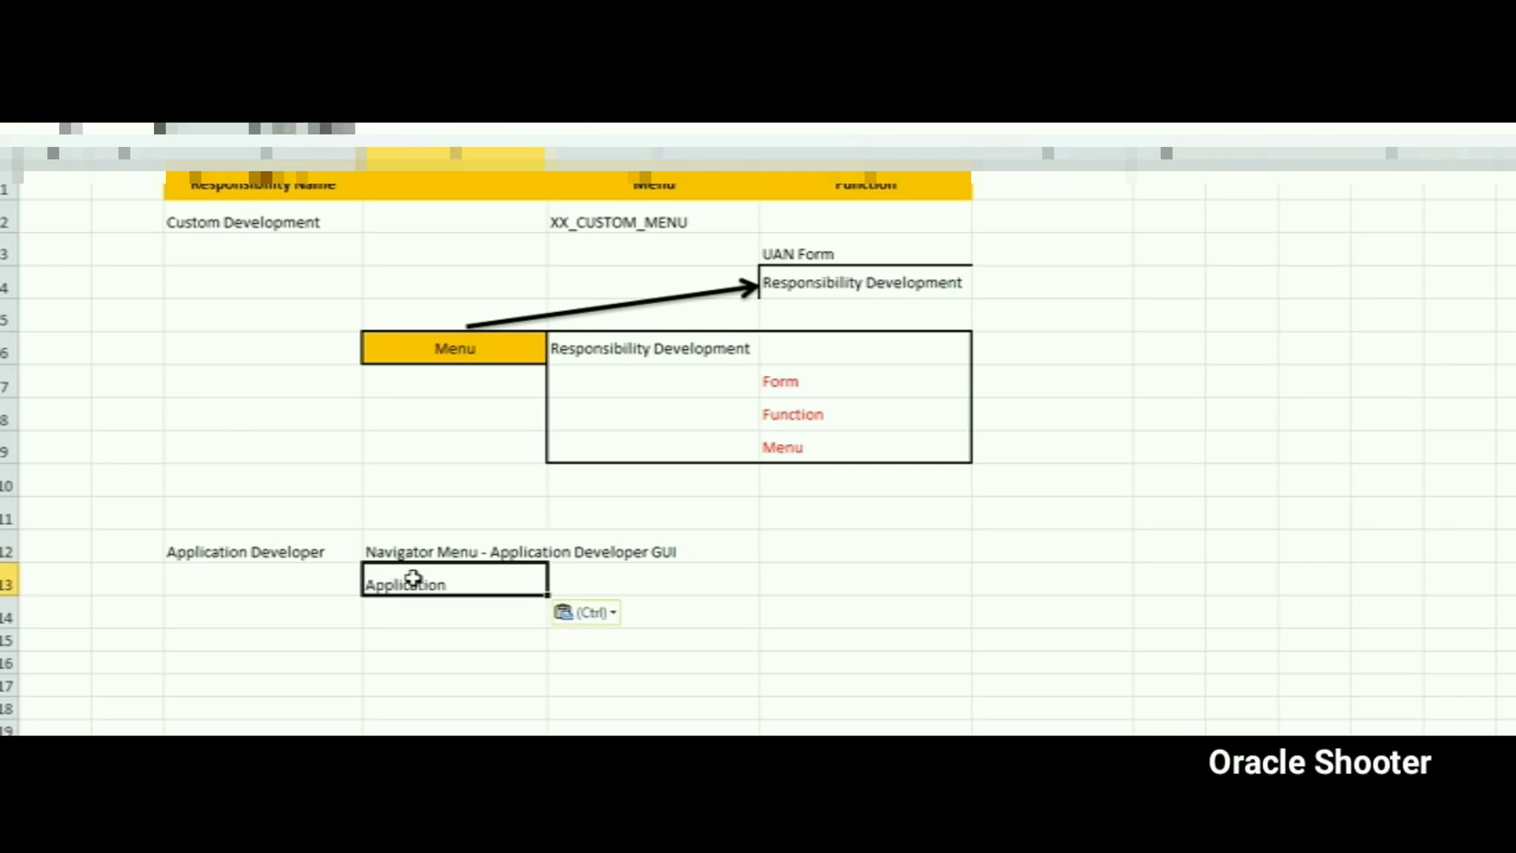
Copy the Application prompt's submenu name, Application Menu - Application Developer GUI, into cell E13 of the Excel outline.
key(alt+Tab)
click(292, 387)
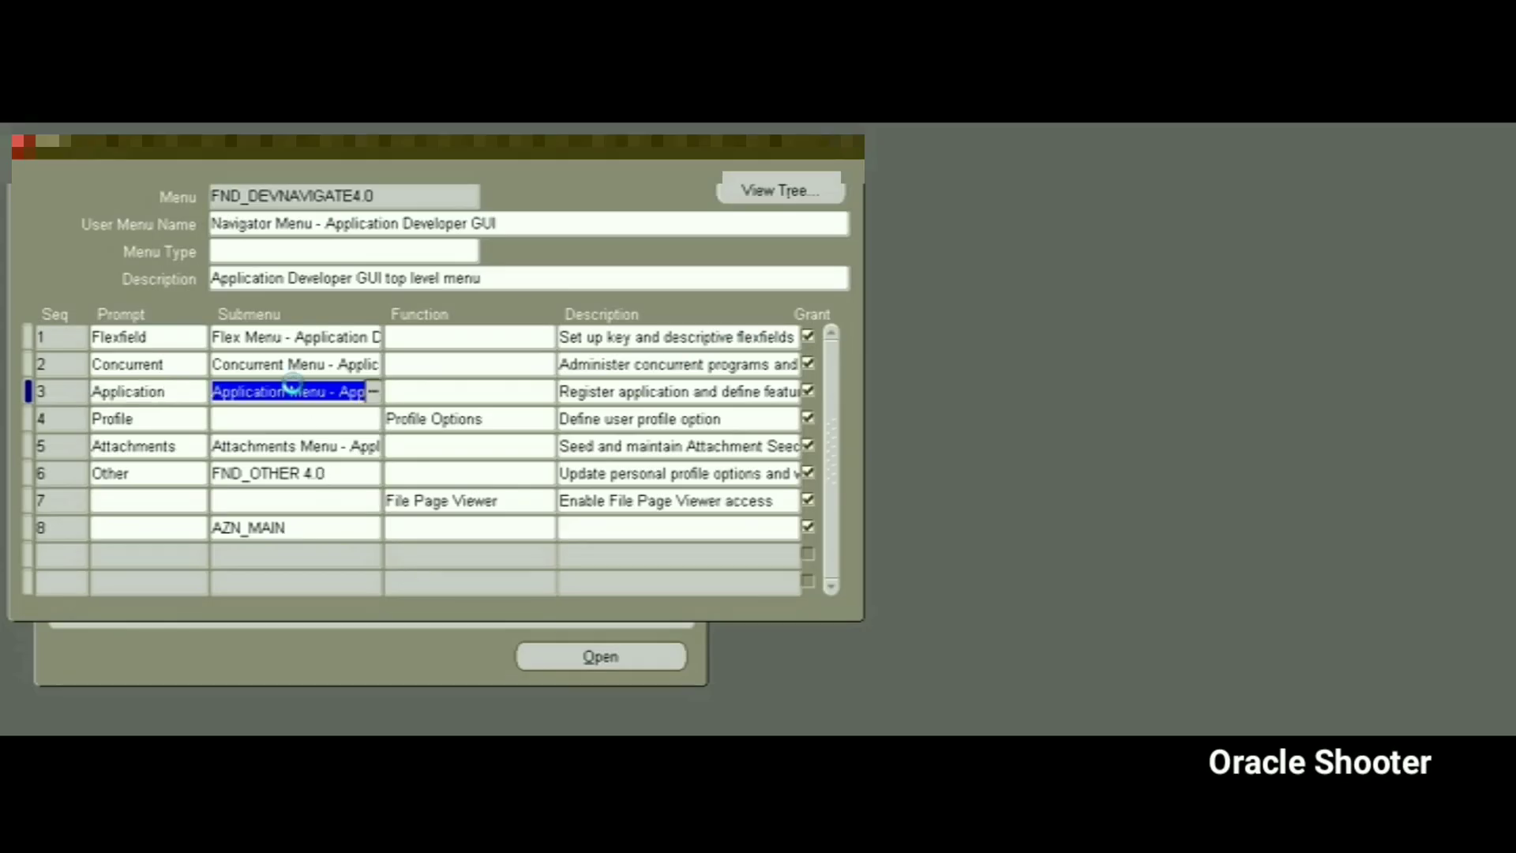
key(alt+Tab)
click(600, 582)
text(Application Menu - Application Developer GUI)
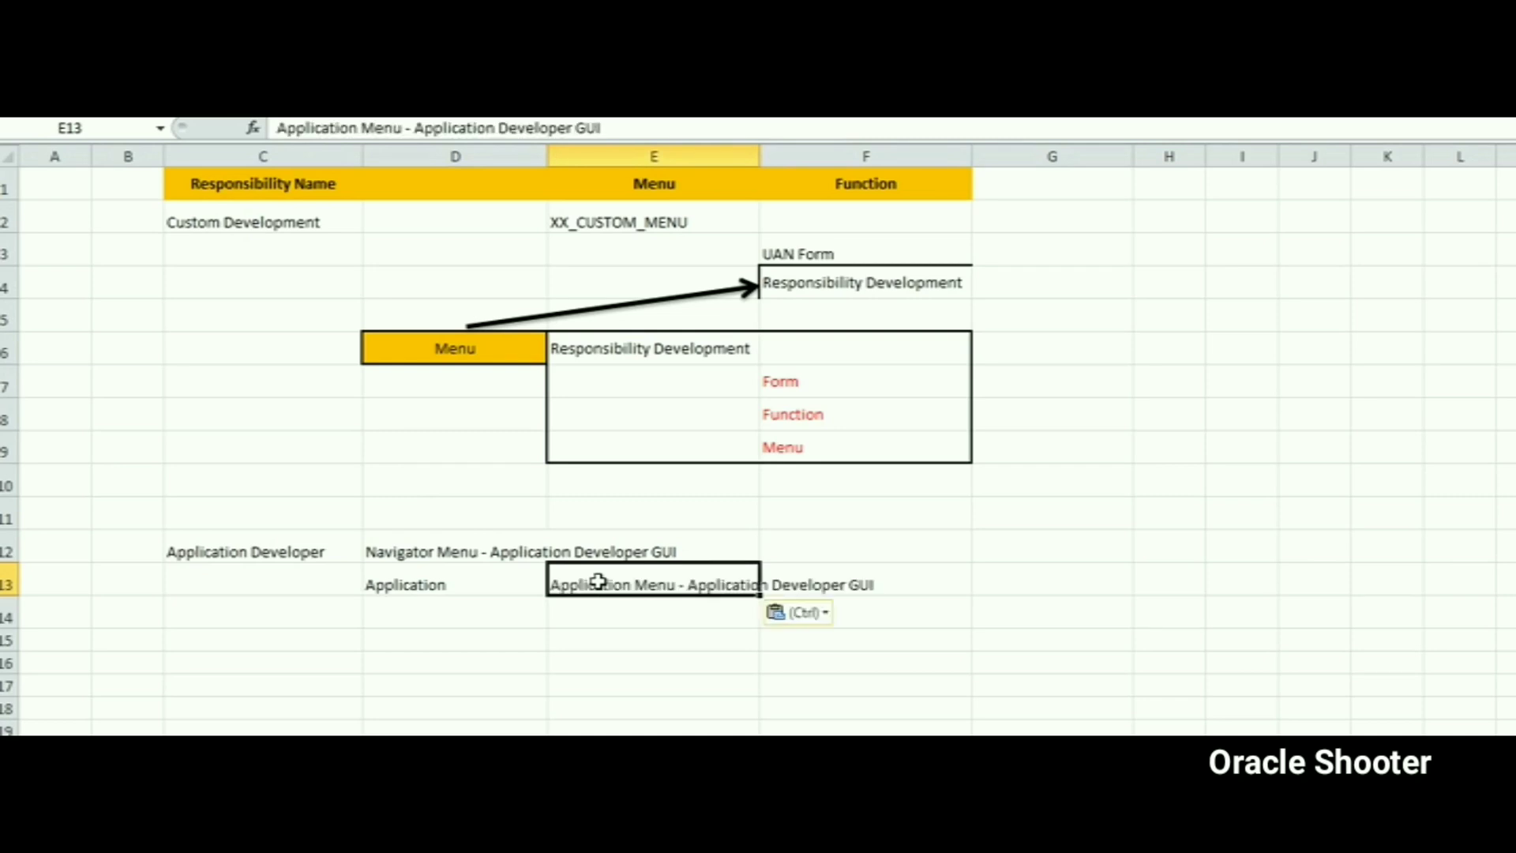
Query the Menus form by User Menu Name for Application Menu - Application Developer GUI.
key(alt+Tab)
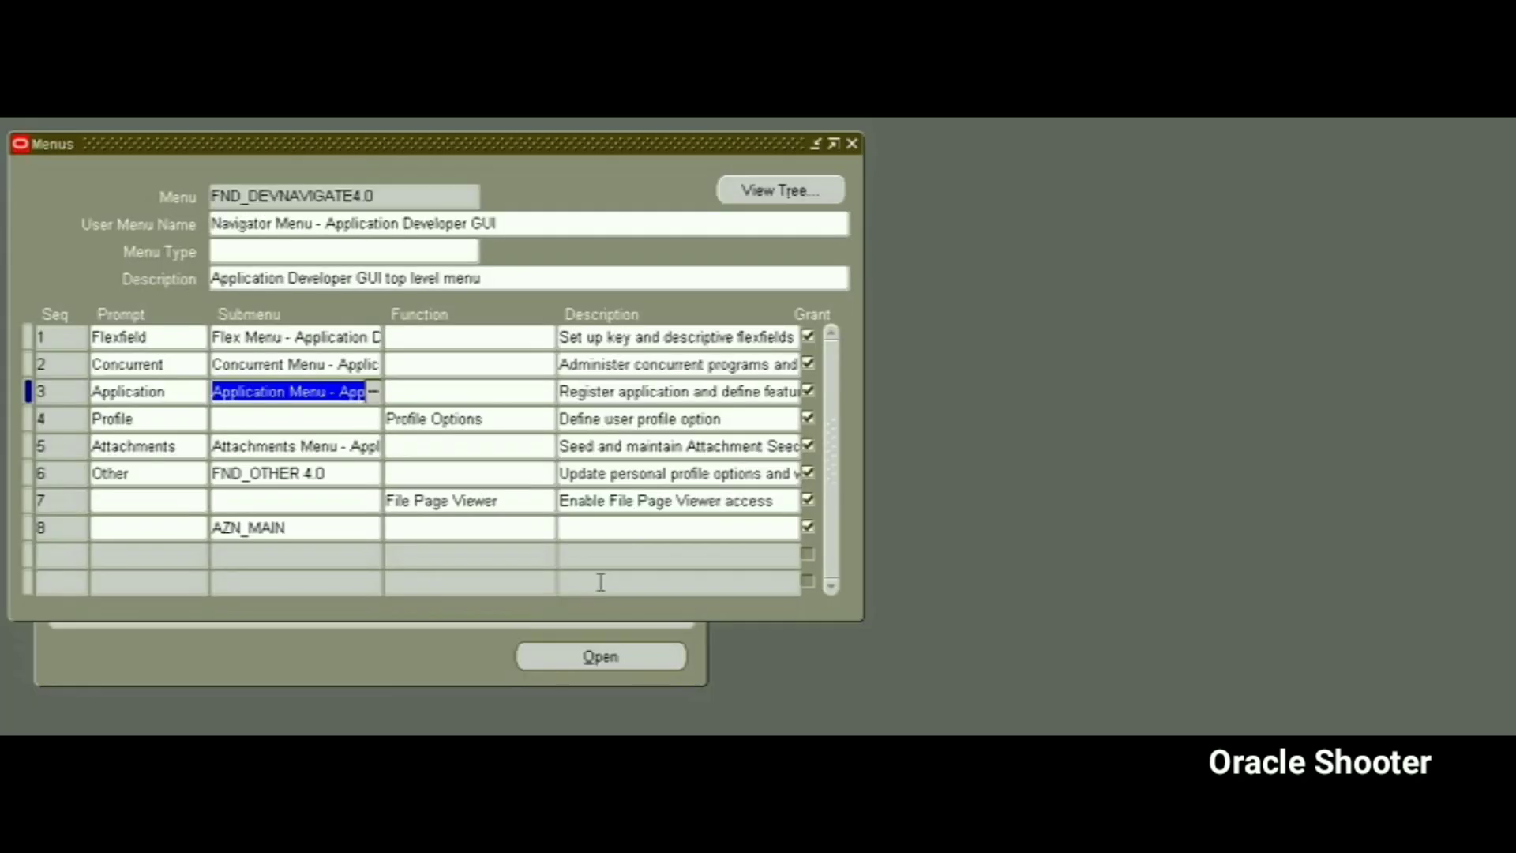
click(510, 225)
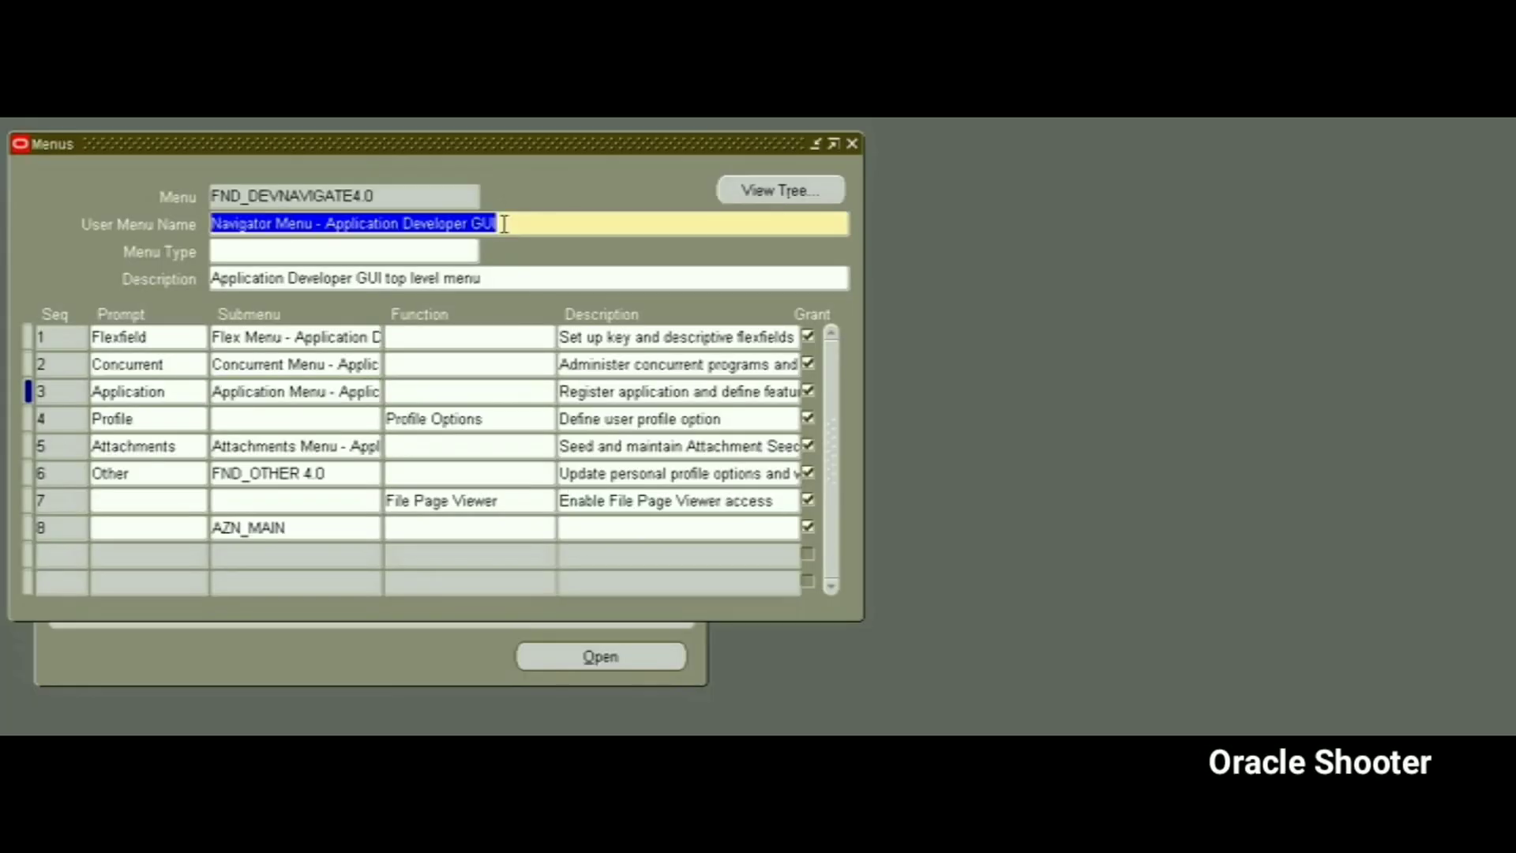
key(F11)
key(ctrl+v)
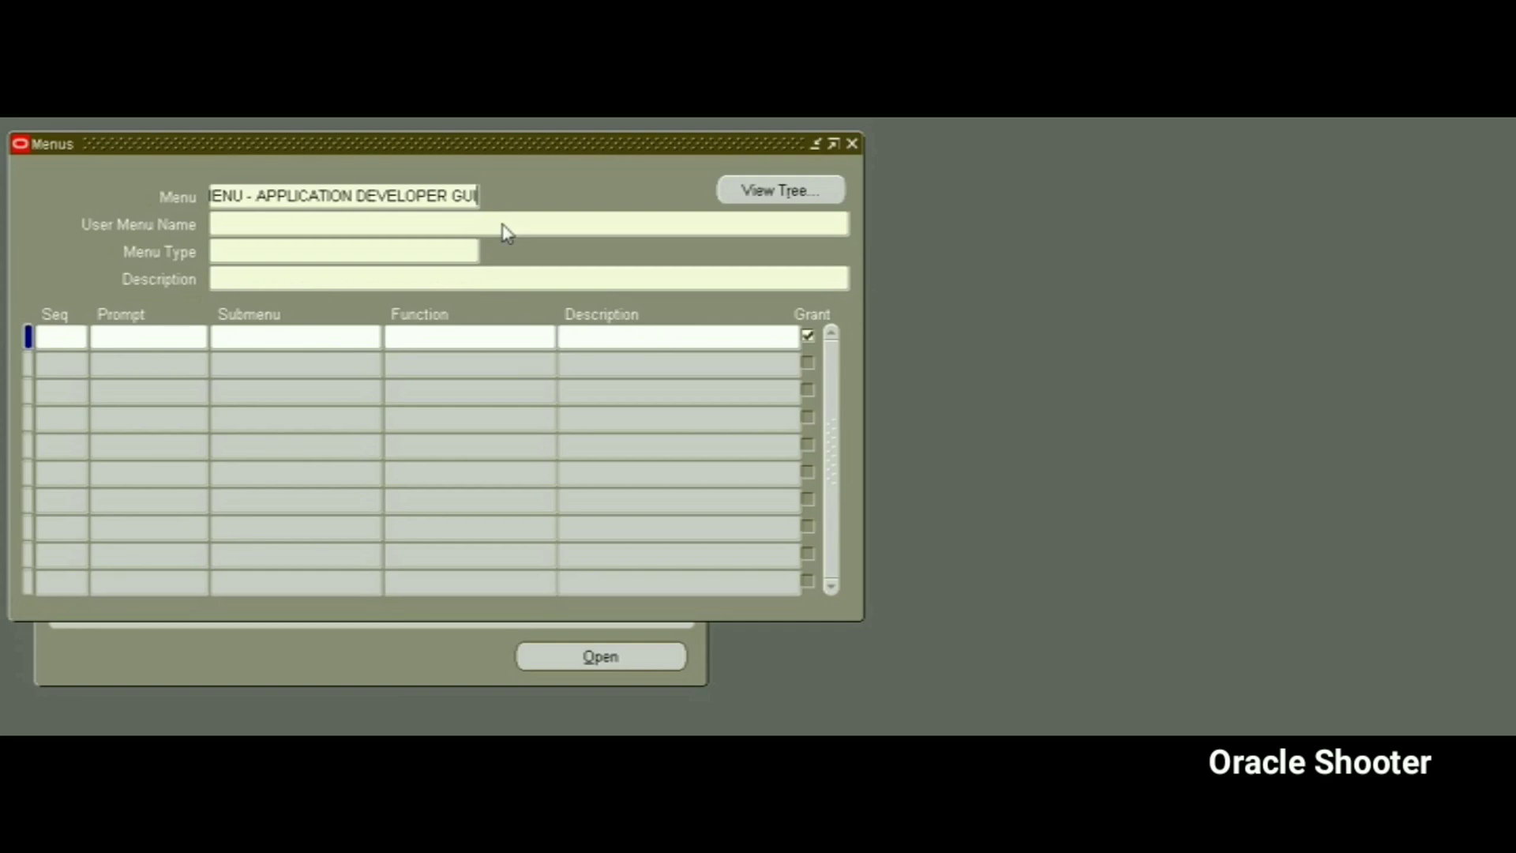
key(shift+Home)
key(BackSpace)
key(Tab)
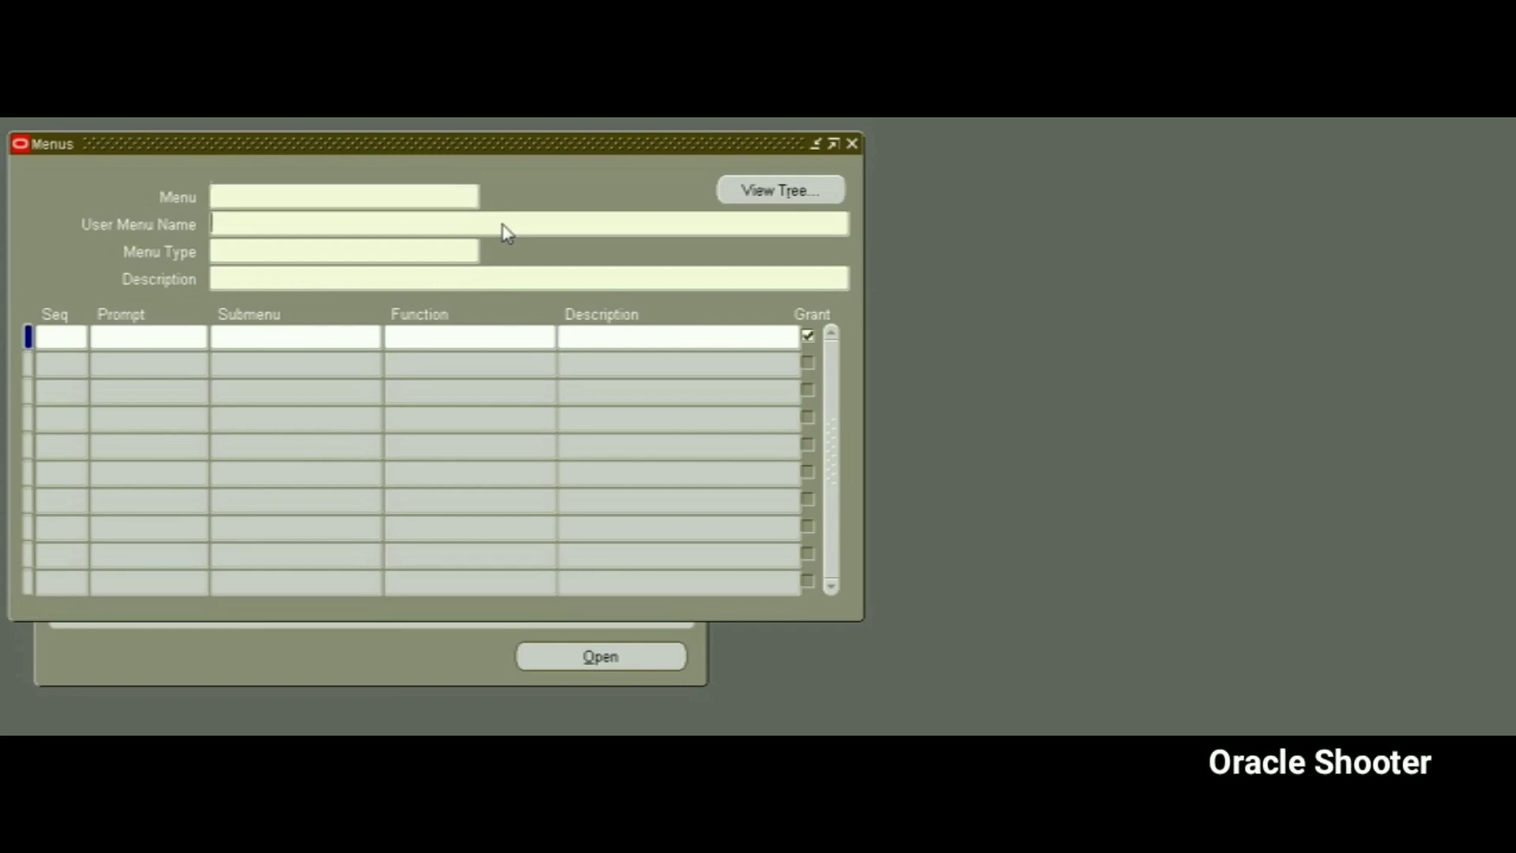
text(Application Menu - Application Developer GUI)
key(ctrl+F11)
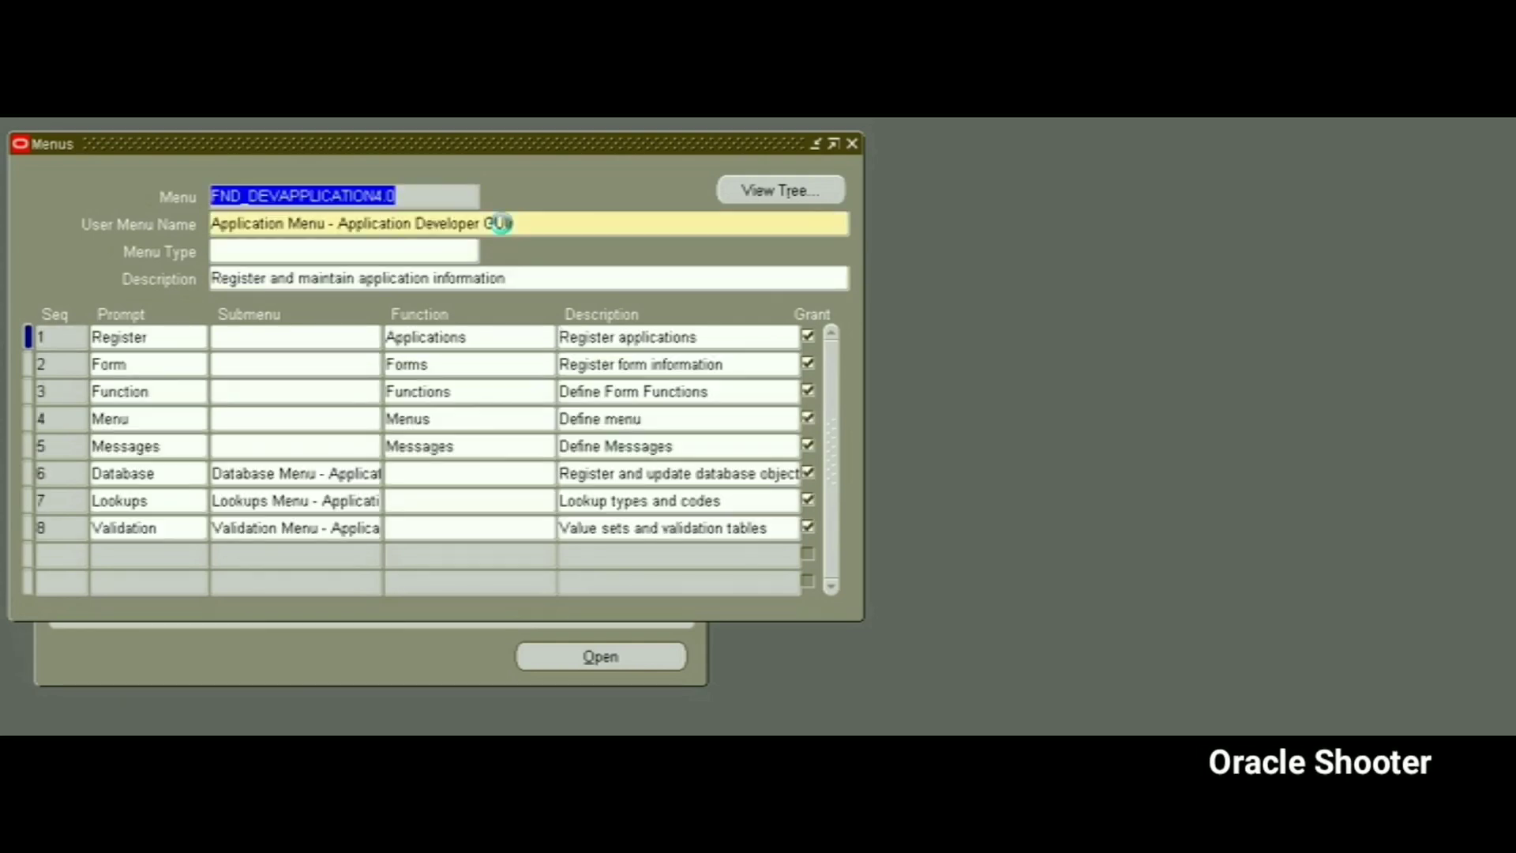
Copy the Form prompt's function name, Forms, from the Menus form into cell G7 of the Excel outline.
double_click(158, 338)
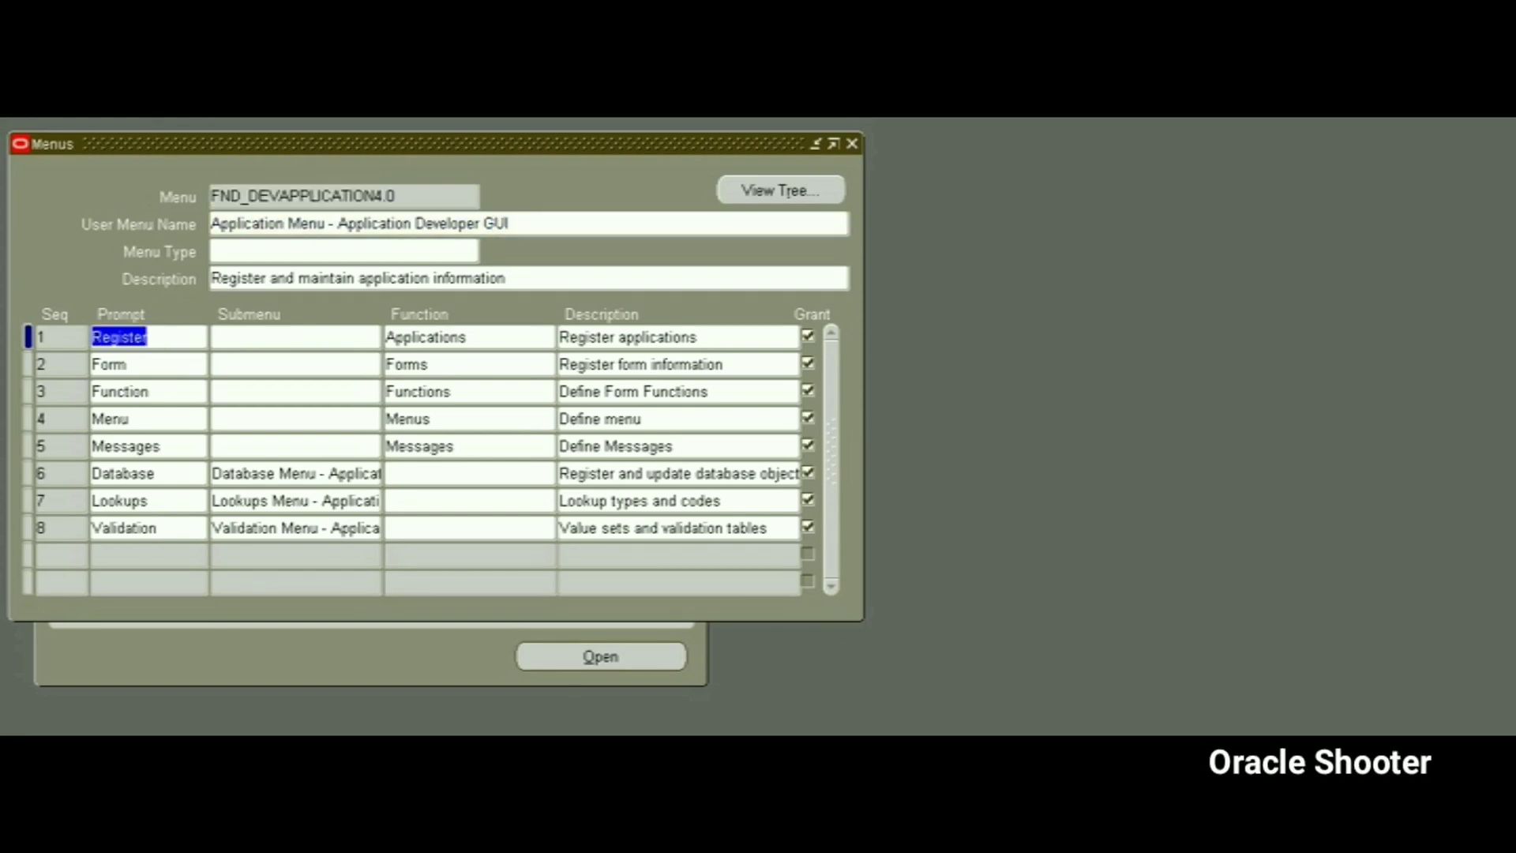
key(alt+Tab)
click(996, 385)
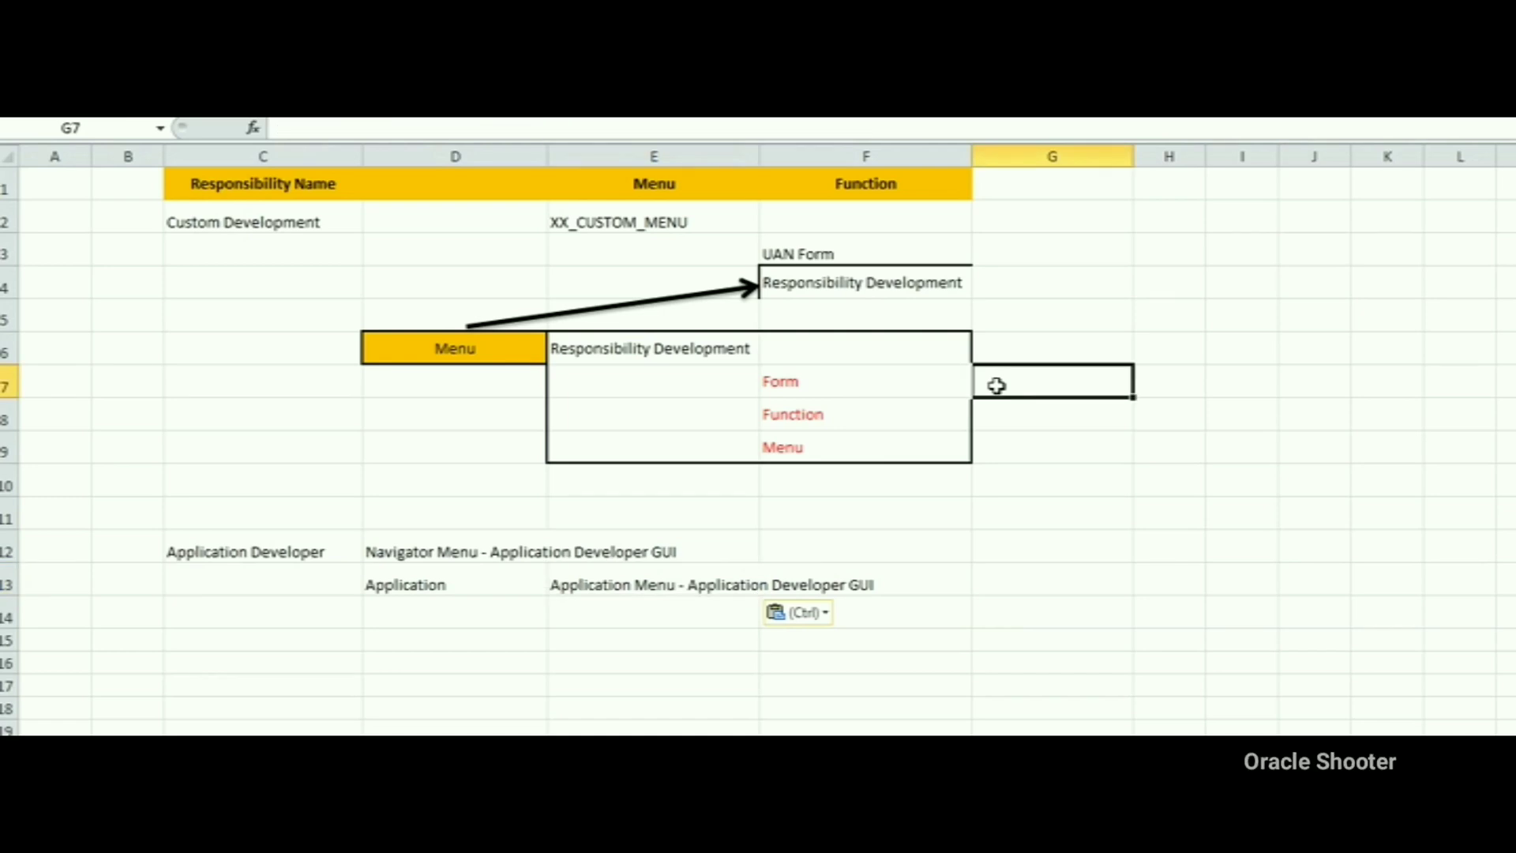
key(alt+Tab)
double_click(467, 365)
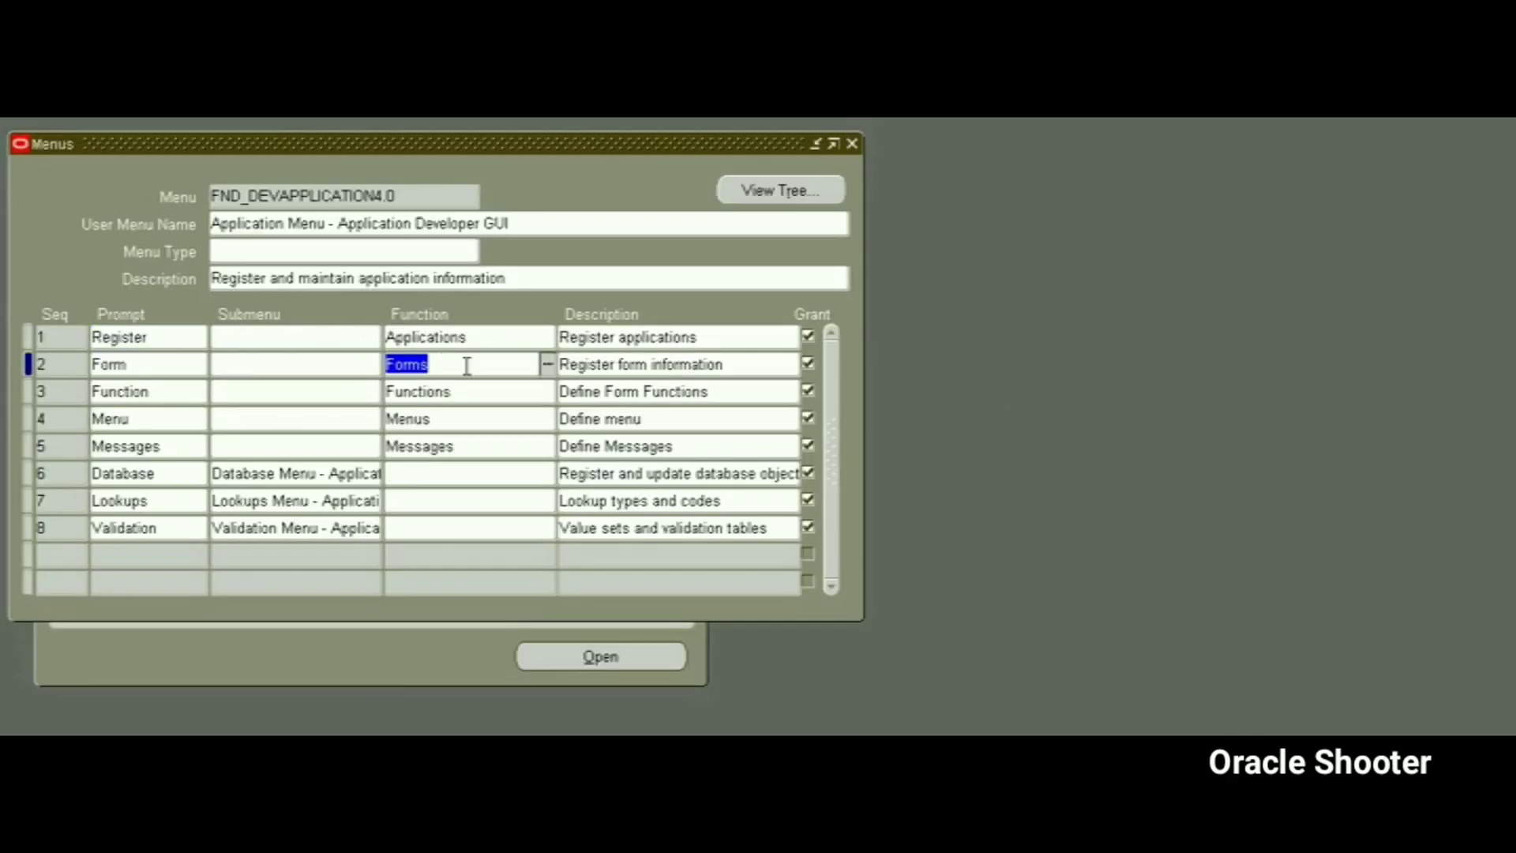
key(ctrl+c)
key(alt+Tab)
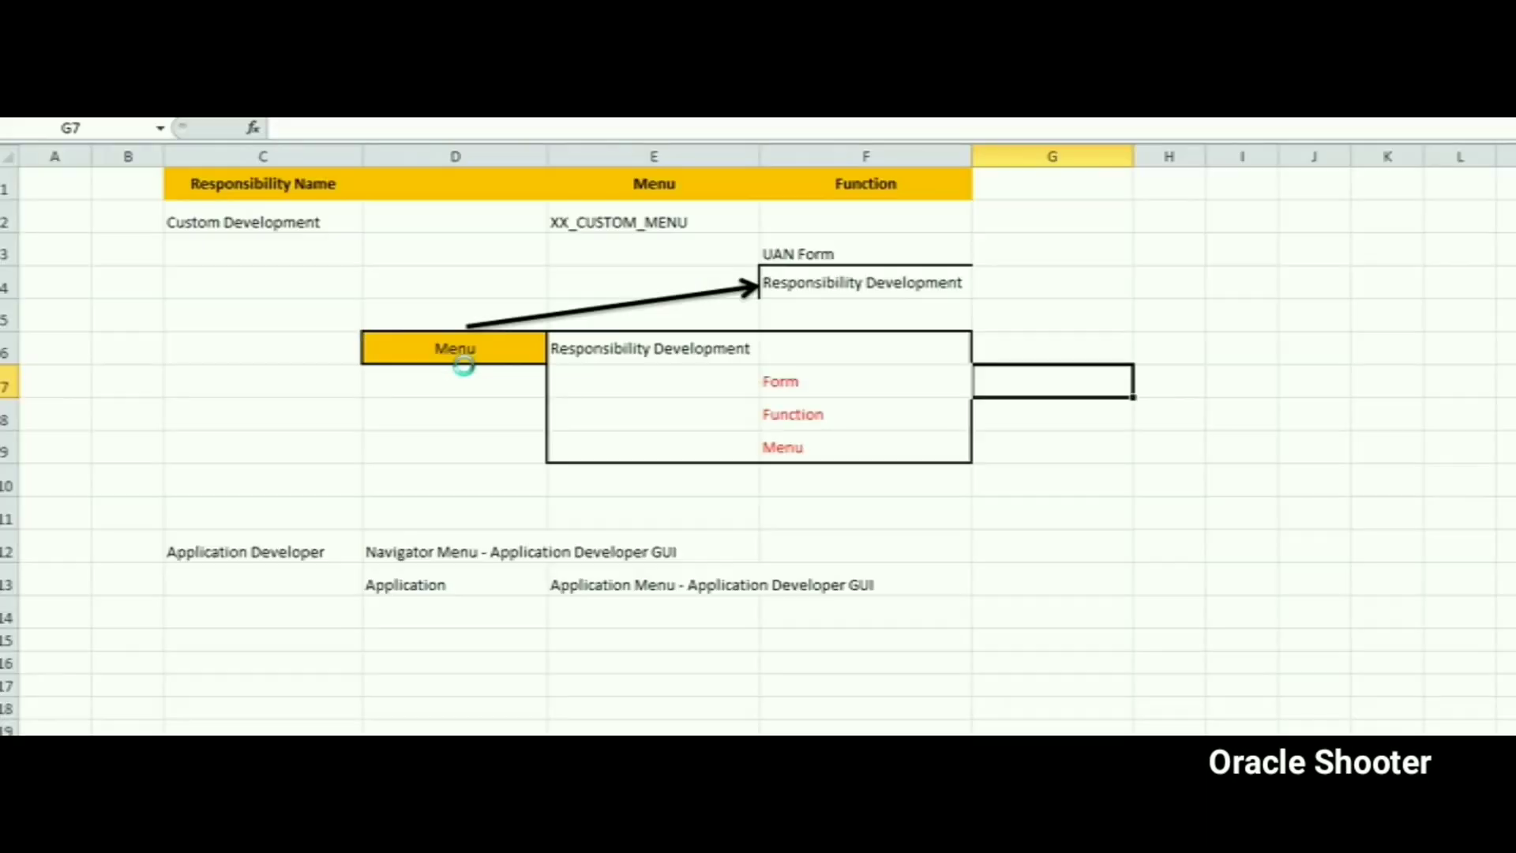
key(ctrl+v)
Copy the Function prompt's function name, Functions, into cell G8 of the Excel outline.
click(1001, 416)
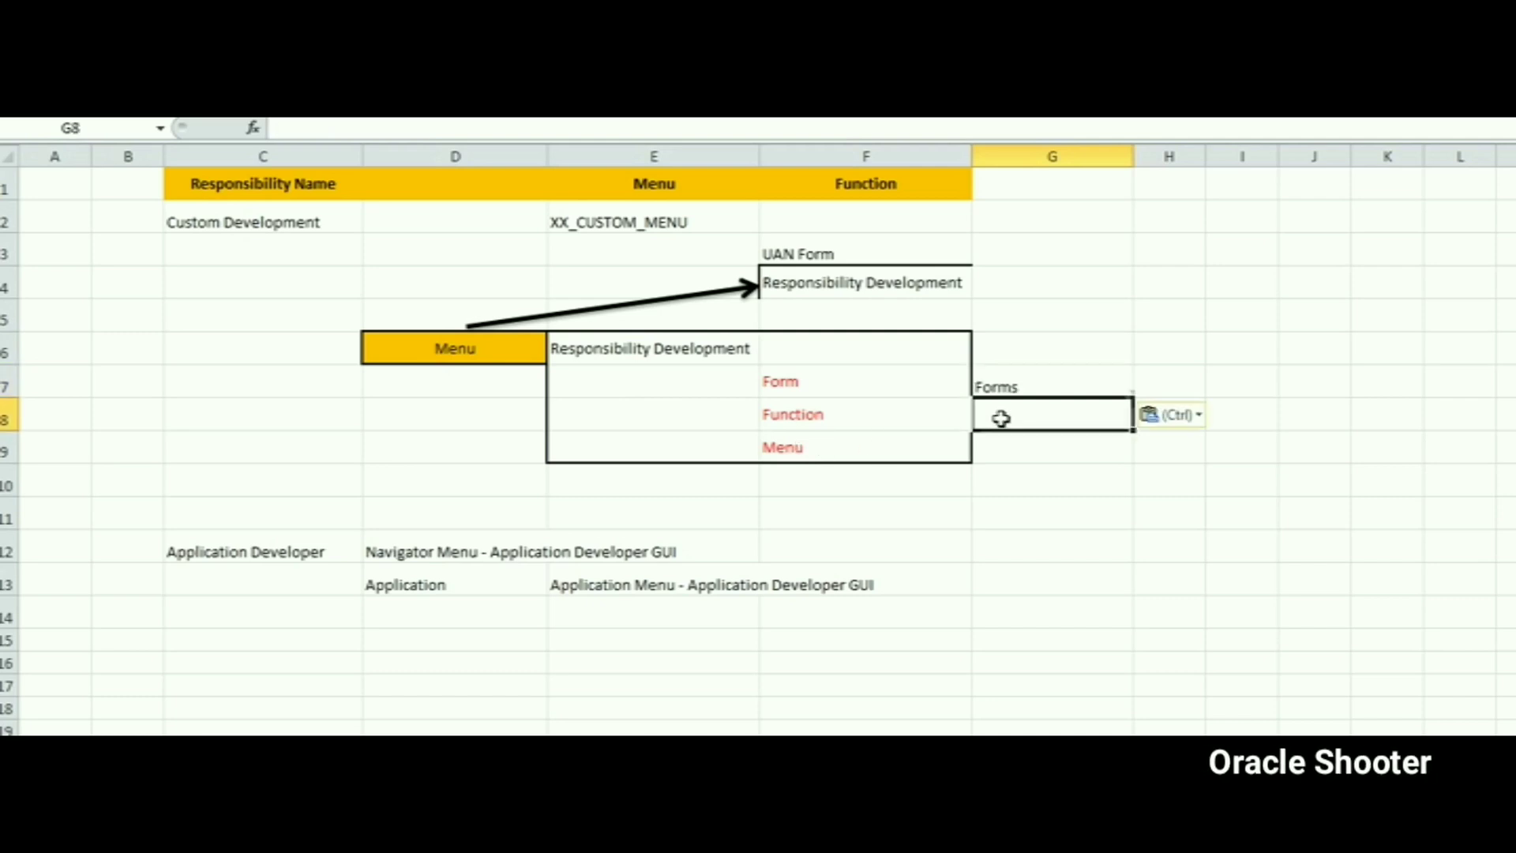
key(alt+Tab)
double_click(515, 391)
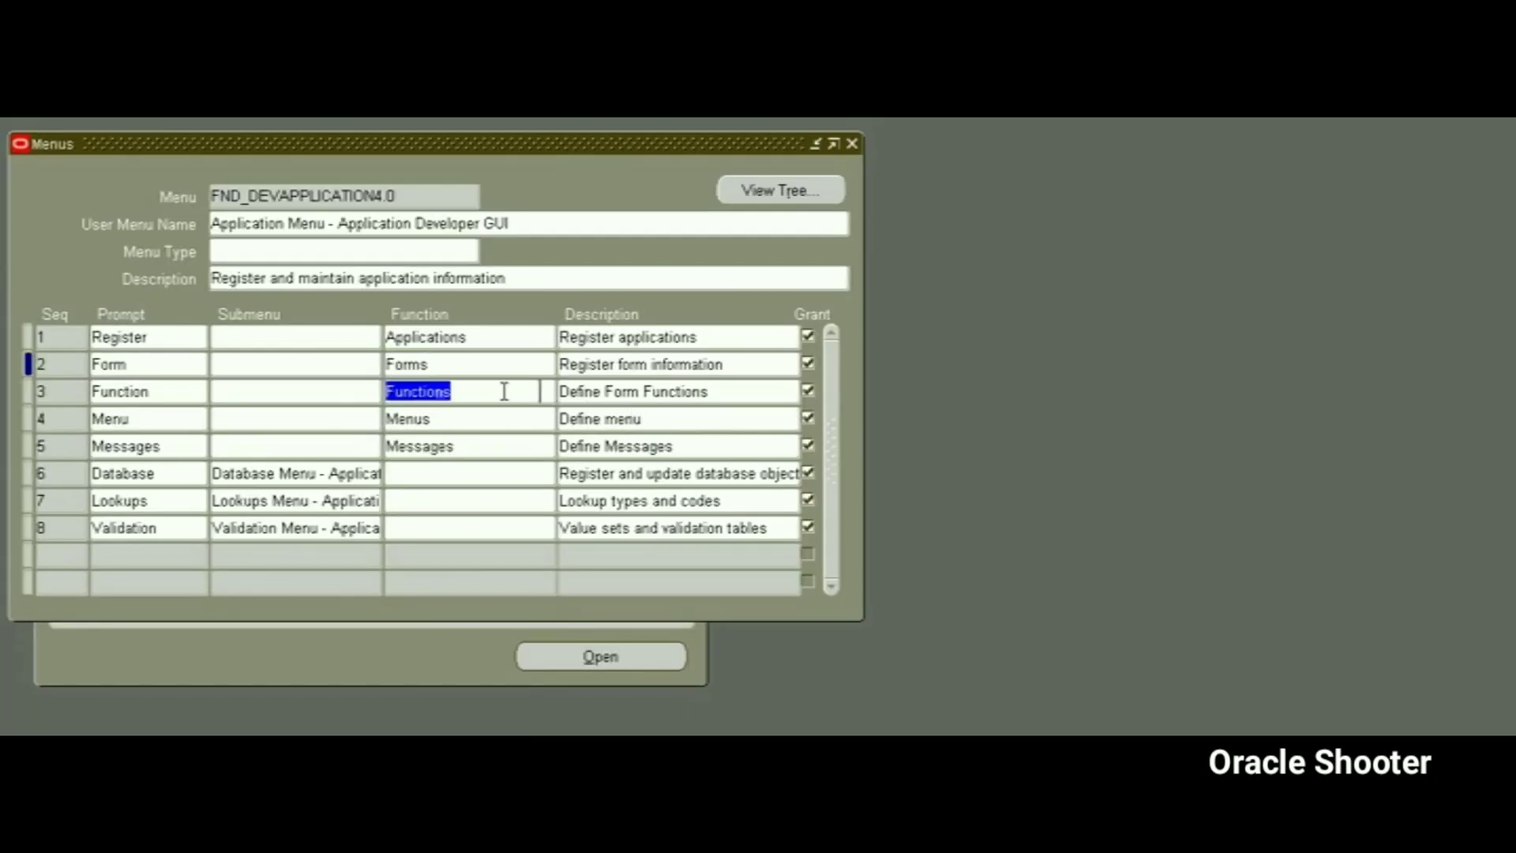
key(ctrl+c)
key(alt+Tab)
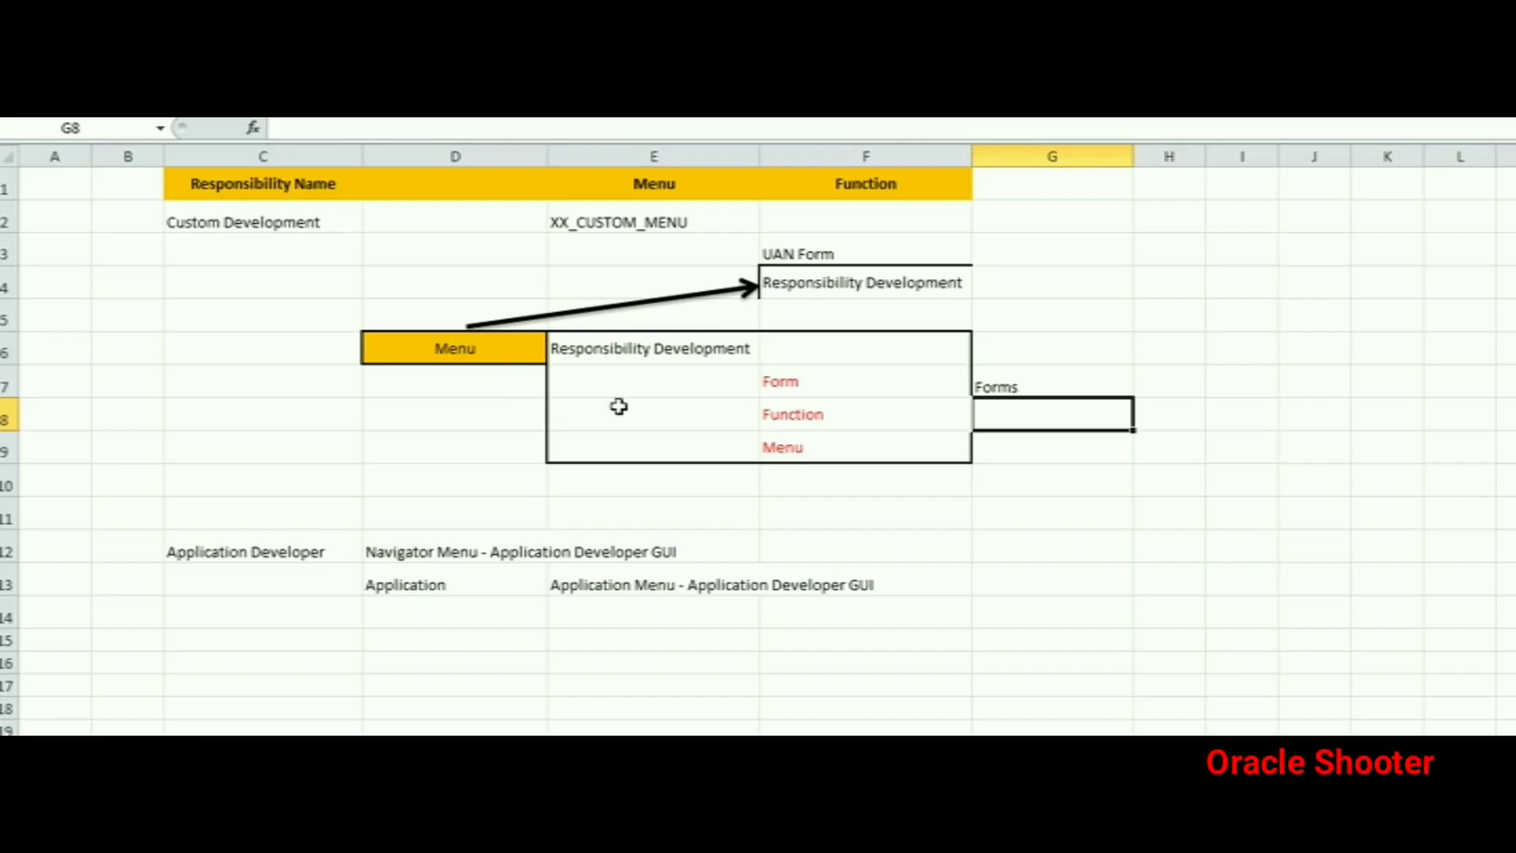
key(ctrl+v)
Copy the Menu prompt's function name, Menus, into cell G9 of the Excel outline.
key(alt+Tab)
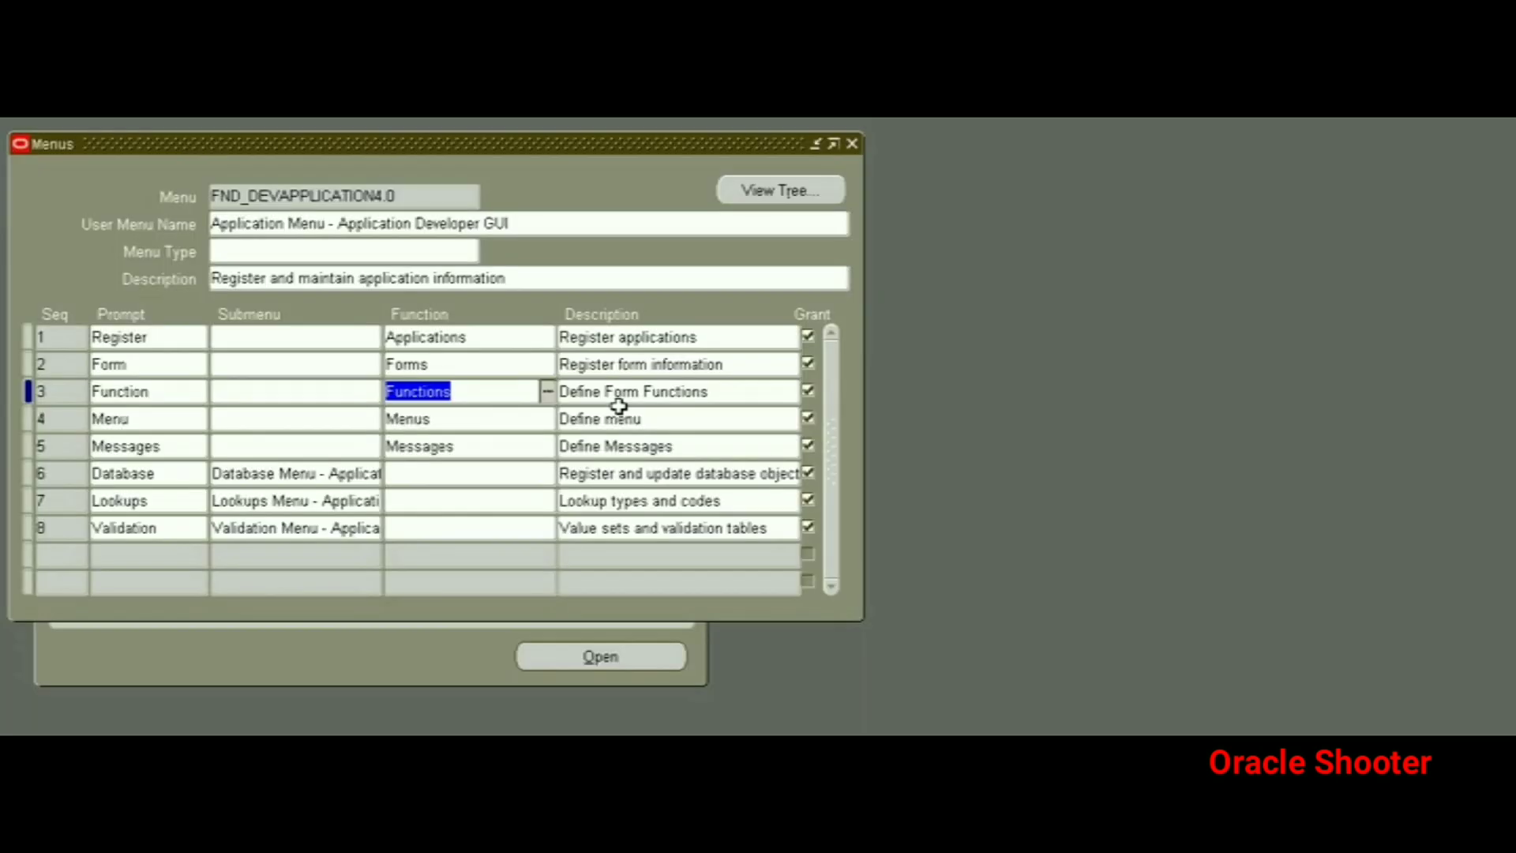
double_click(472, 419)
key(ctrl+c)
key(alt+Tab)
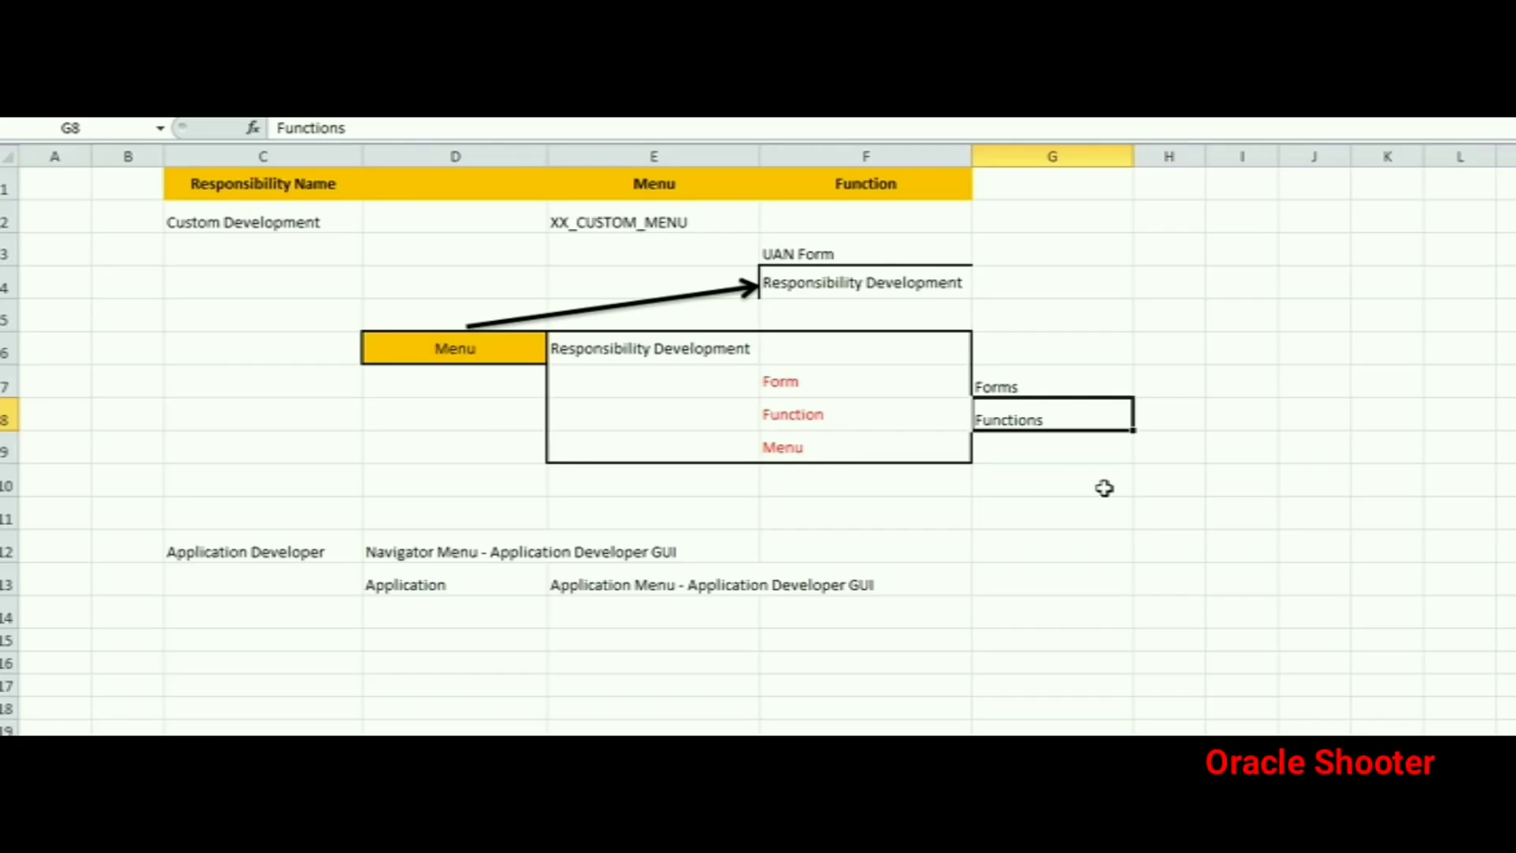
click(1059, 445)
key(ctrl+v)
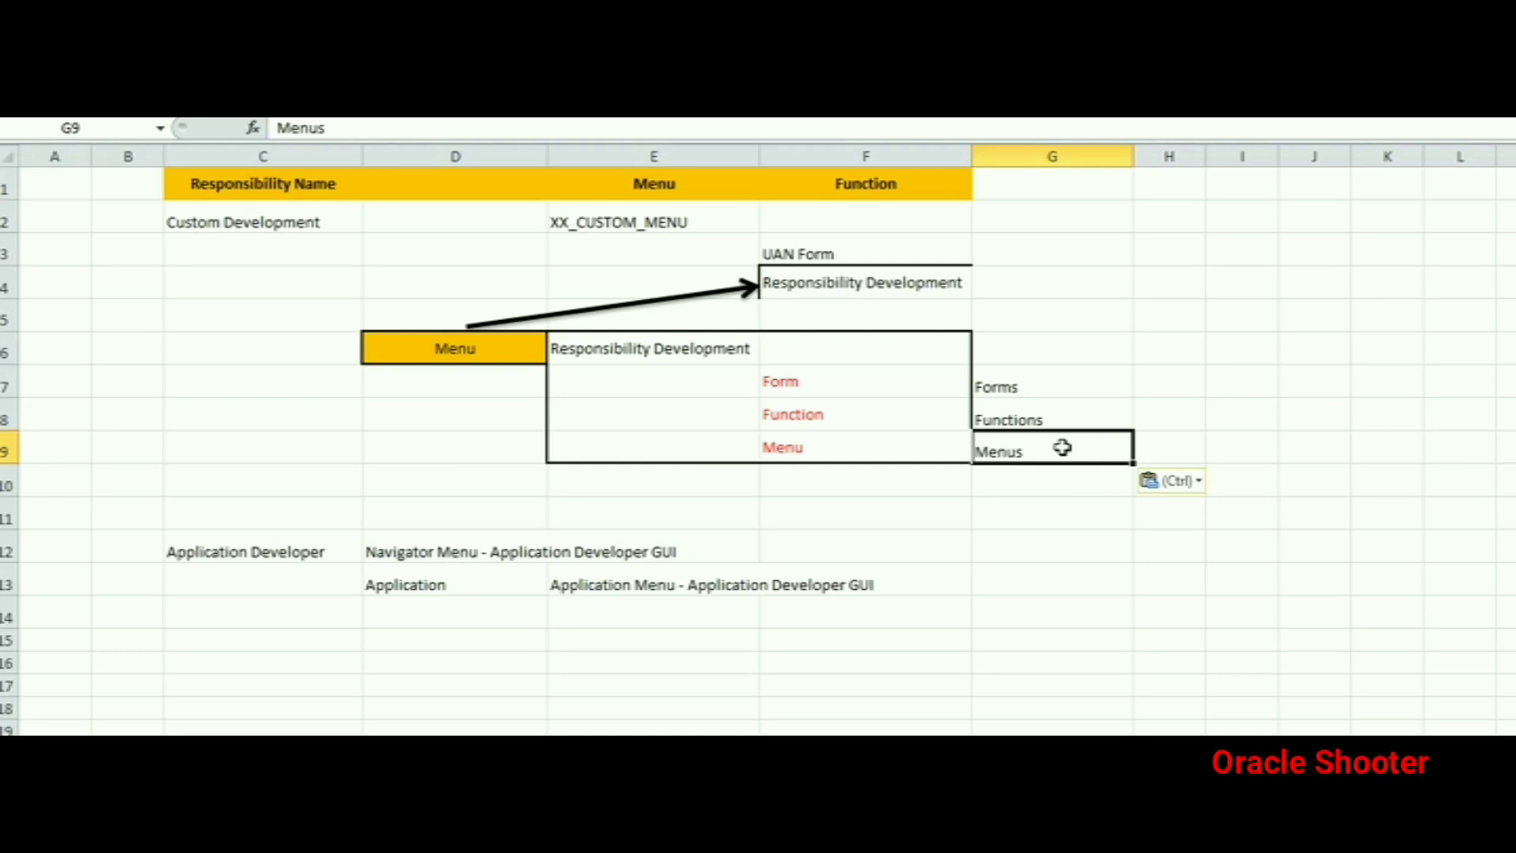
Close the queried Menus form, reopen a blank one from the Navigator's Application branch and move its window fully into view.
key(alt+Tab)
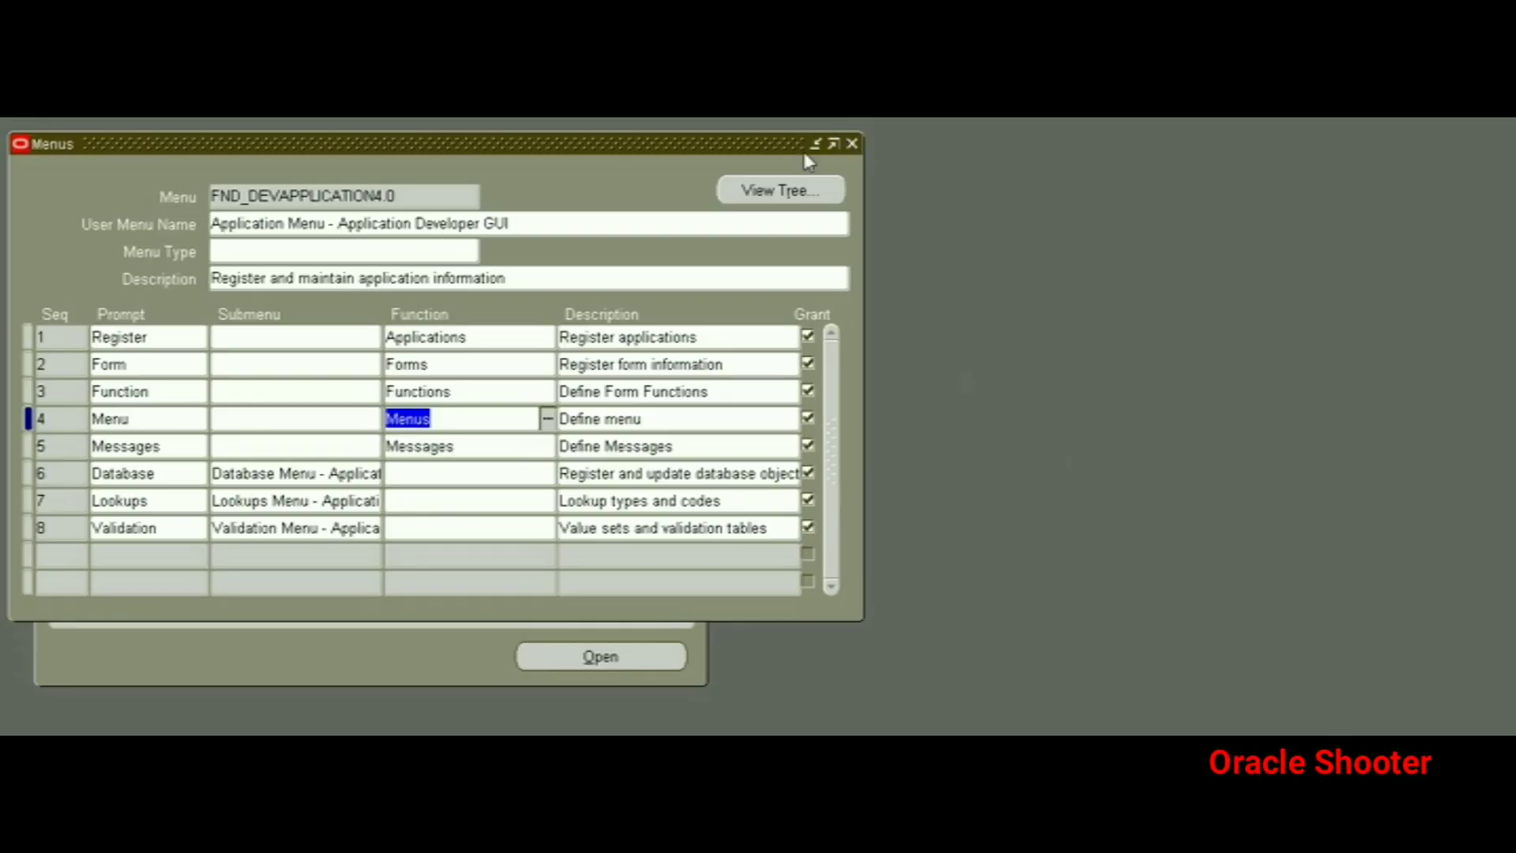
key(F4)
key(F4)
key(Escape)
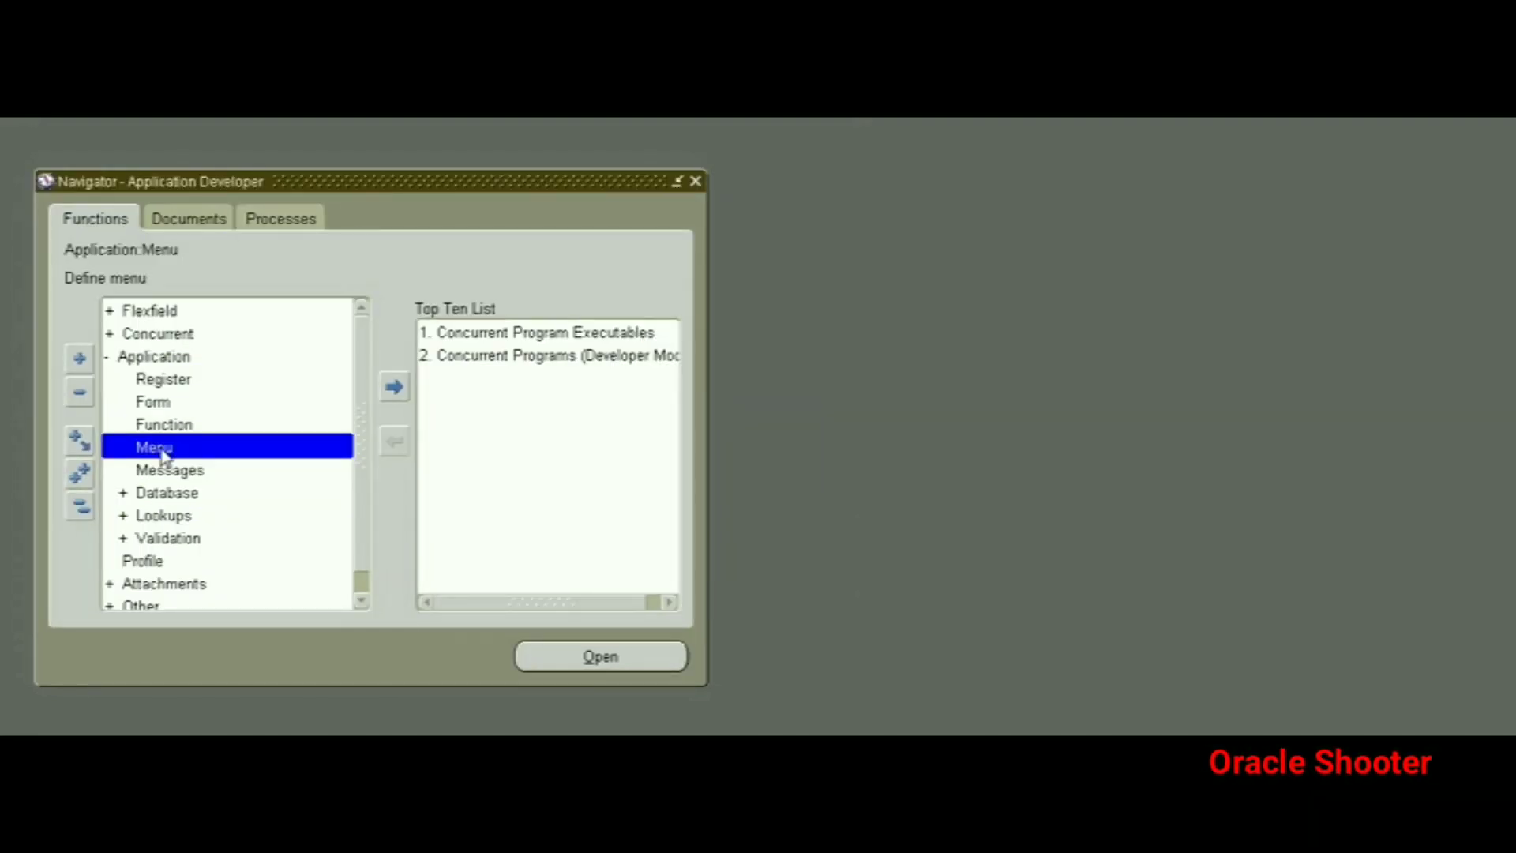
double_click(162, 454)
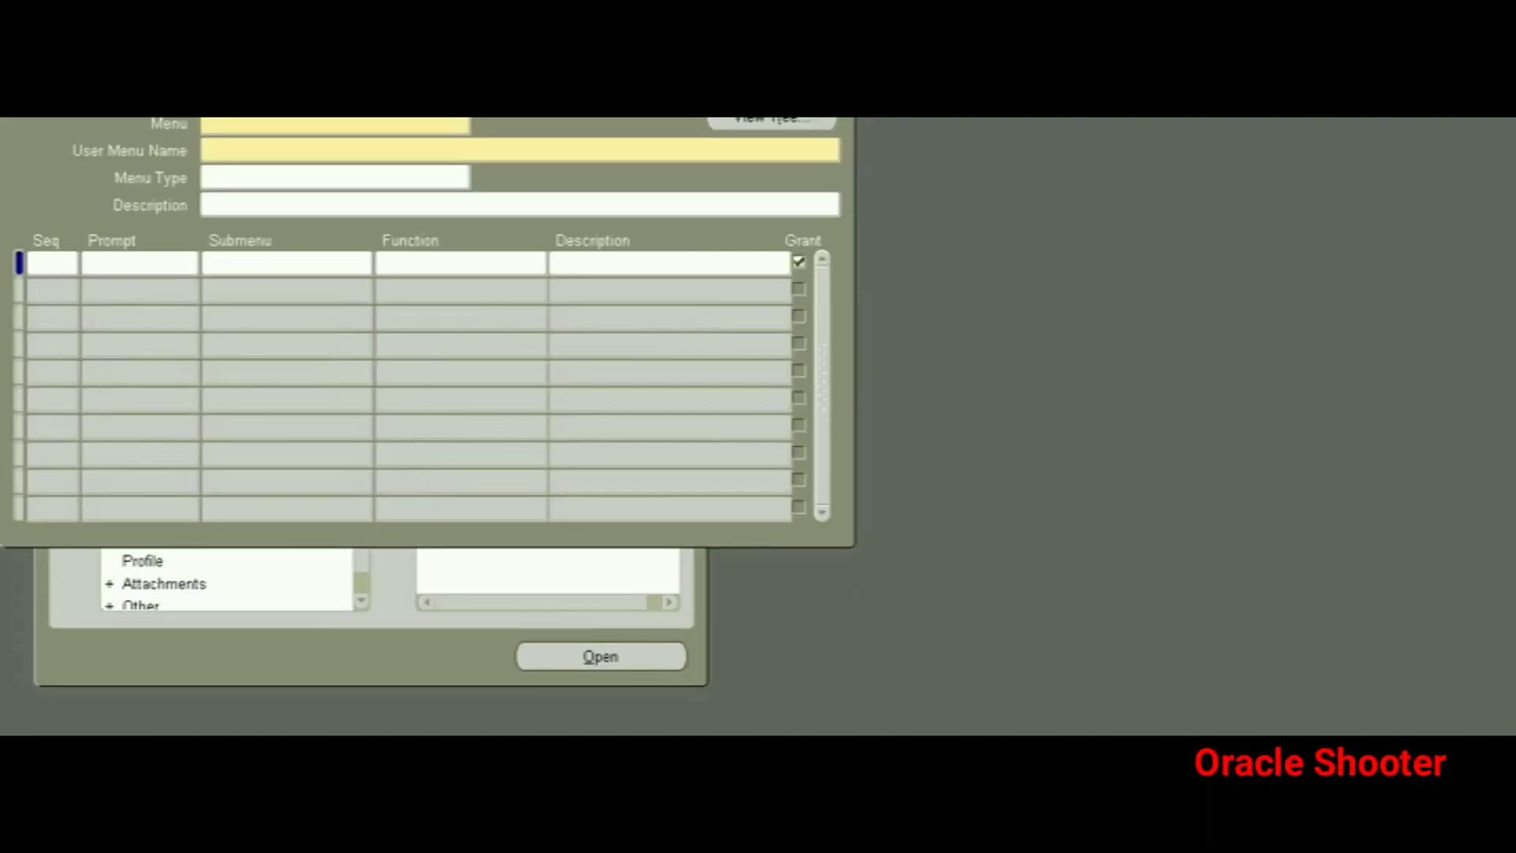
drag(238, 68, 261, 153)
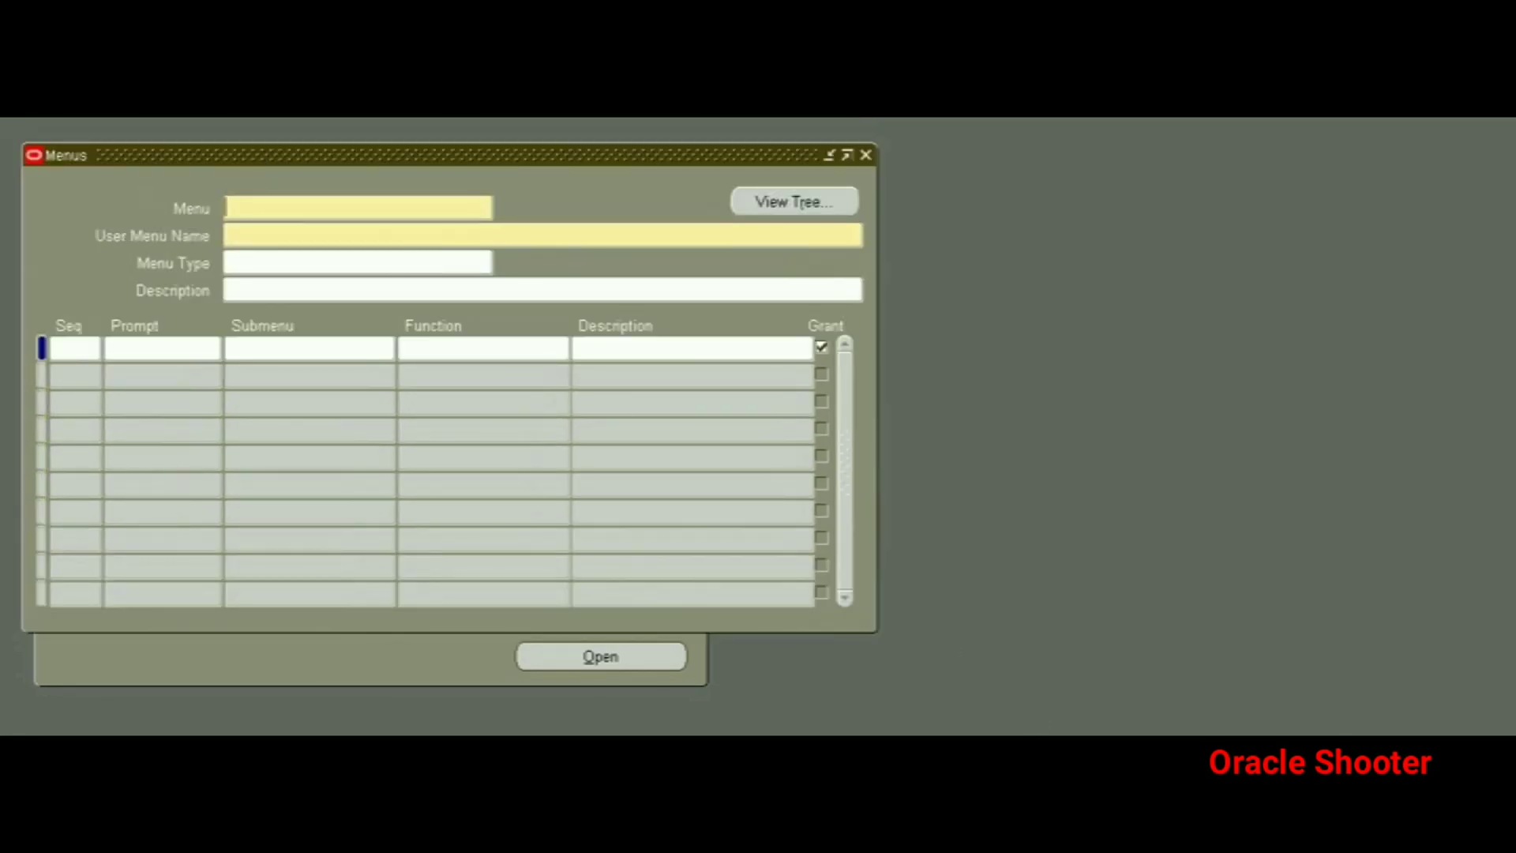
Fill in both the Menu and User Menu Name with Responsibility Development, copied from cell E6 of the Excel outline.
click(1027, 797)
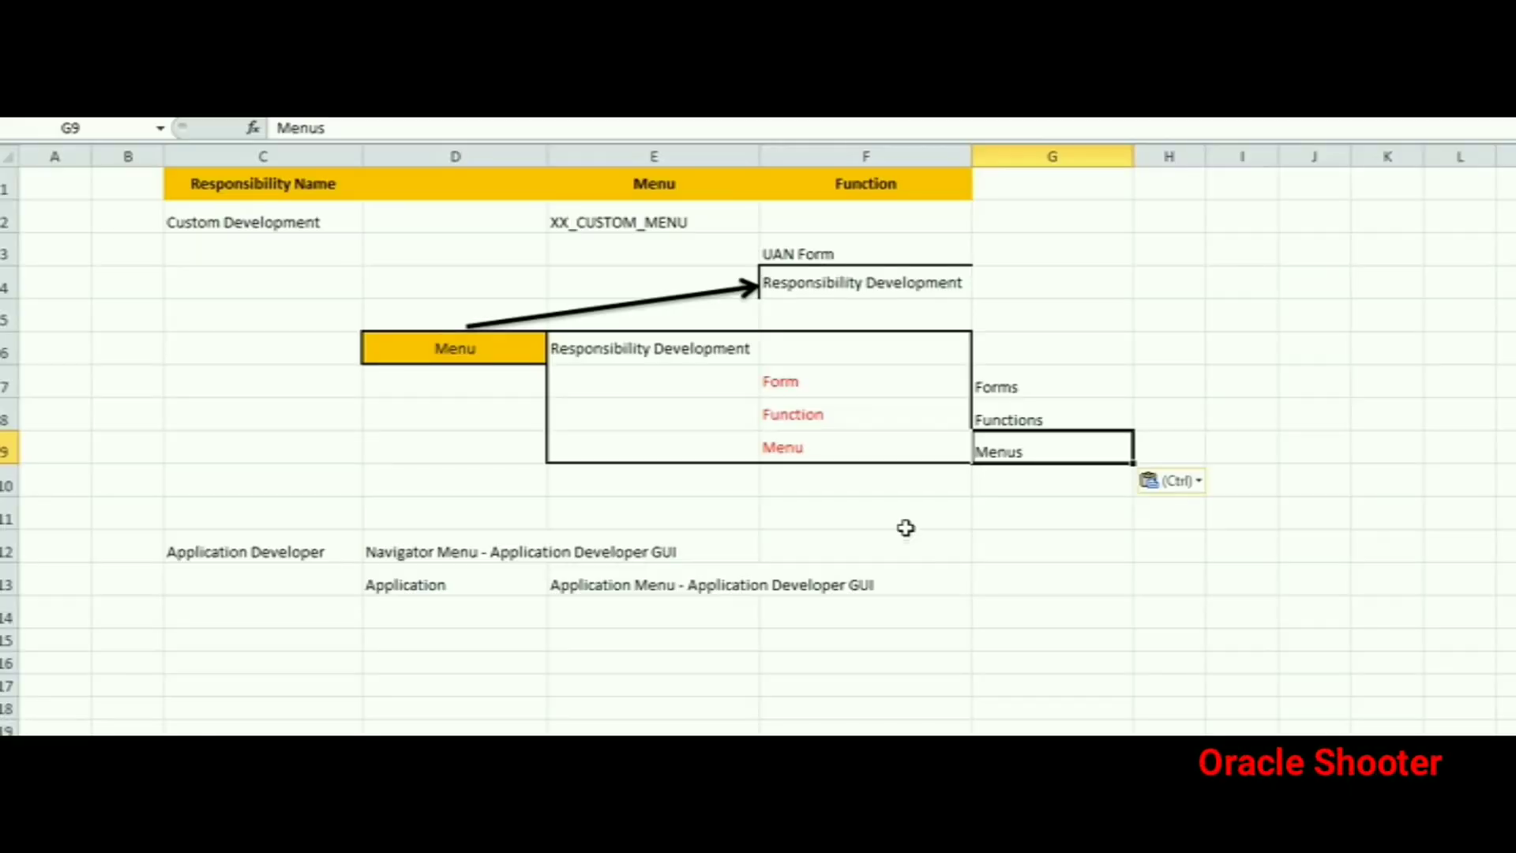
click(708, 351)
key(ctrl+c)
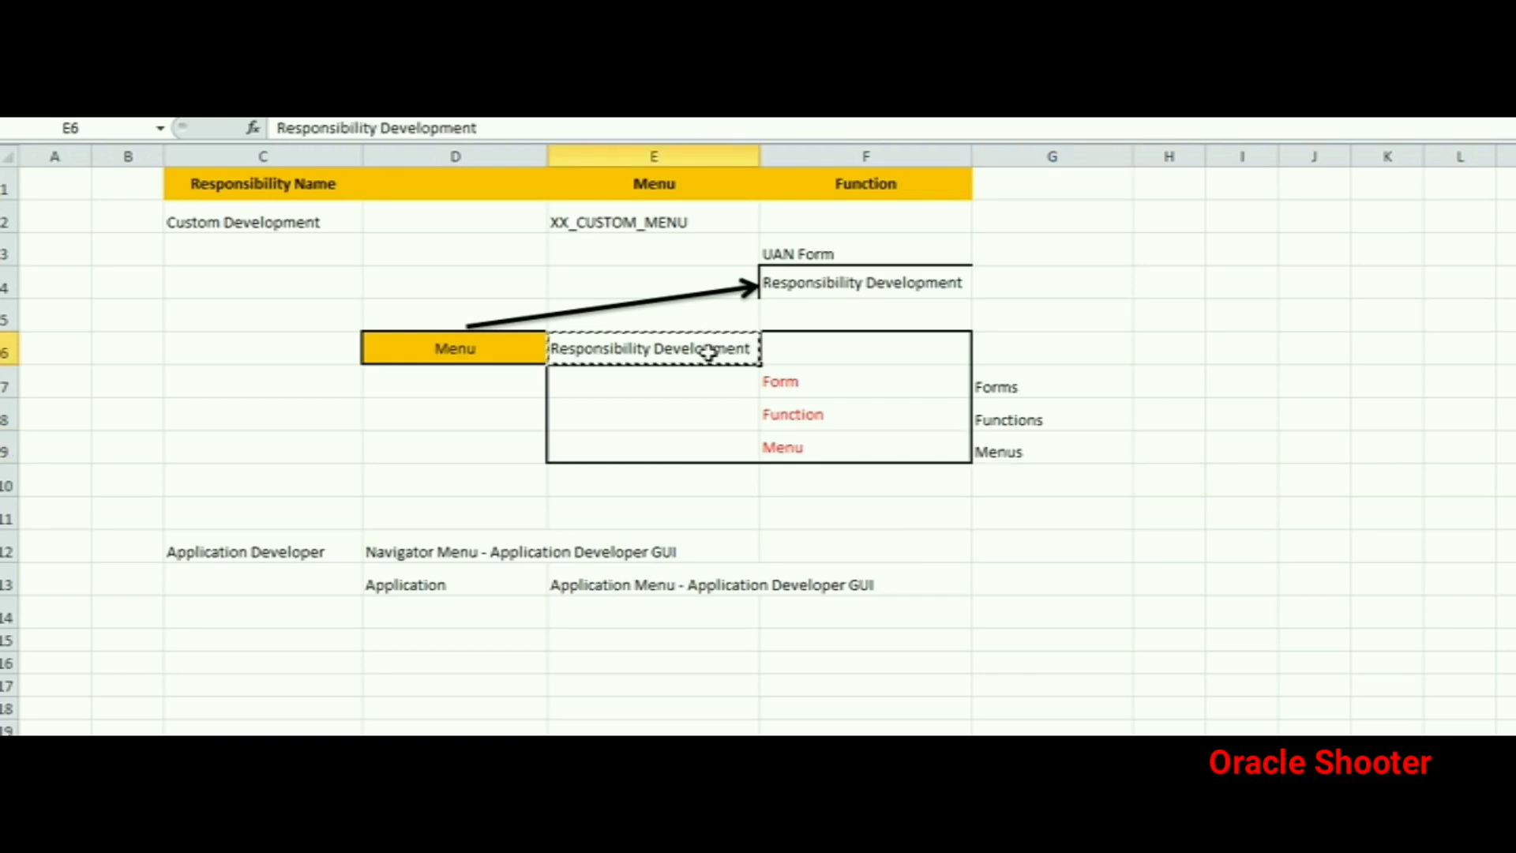
key(alt+Tab)
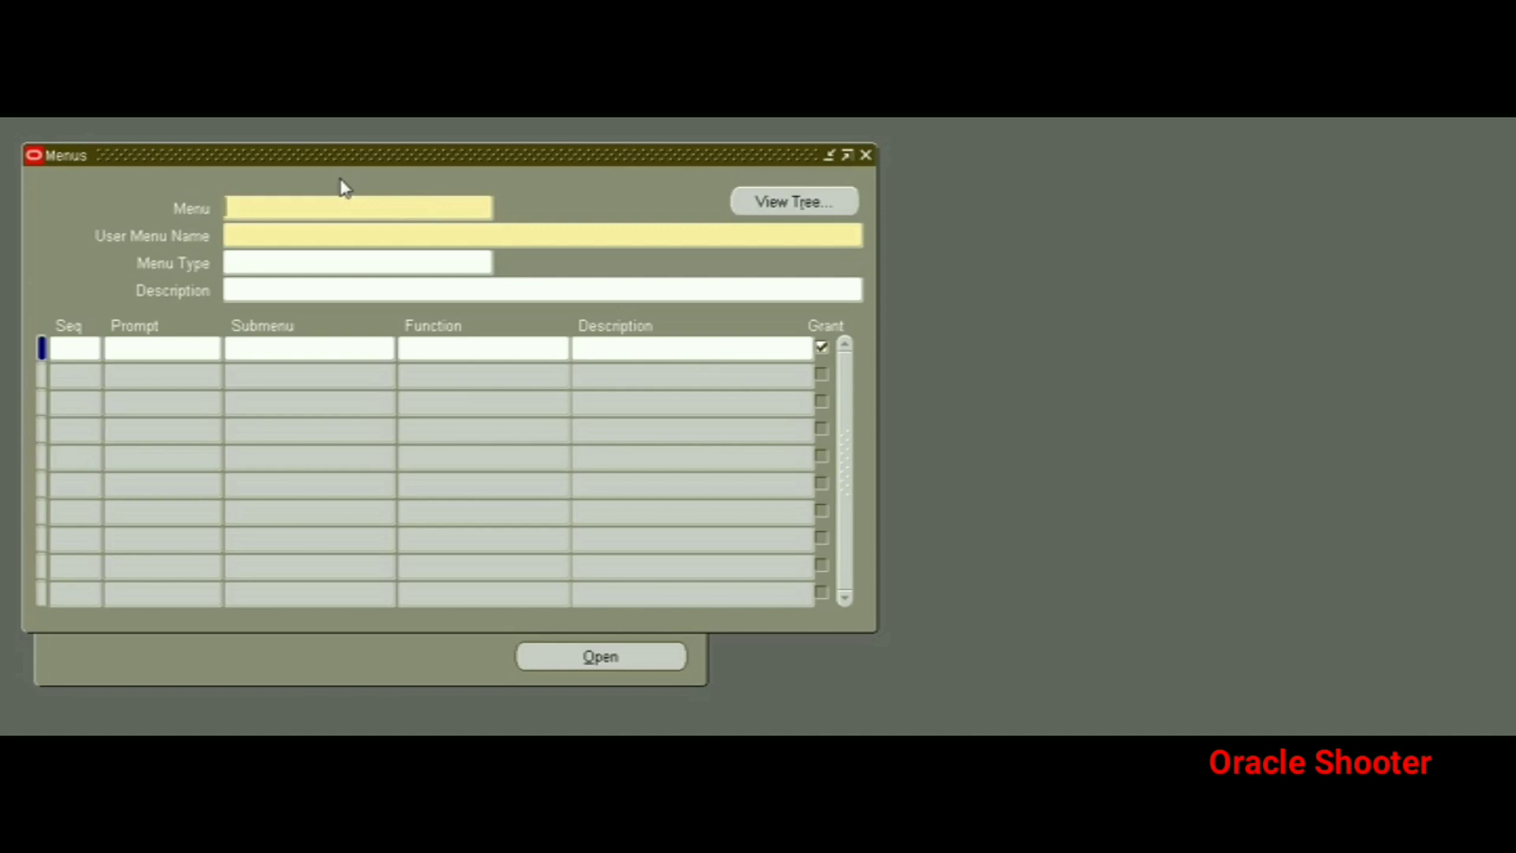
key(ctrl+v)
key(Tab)
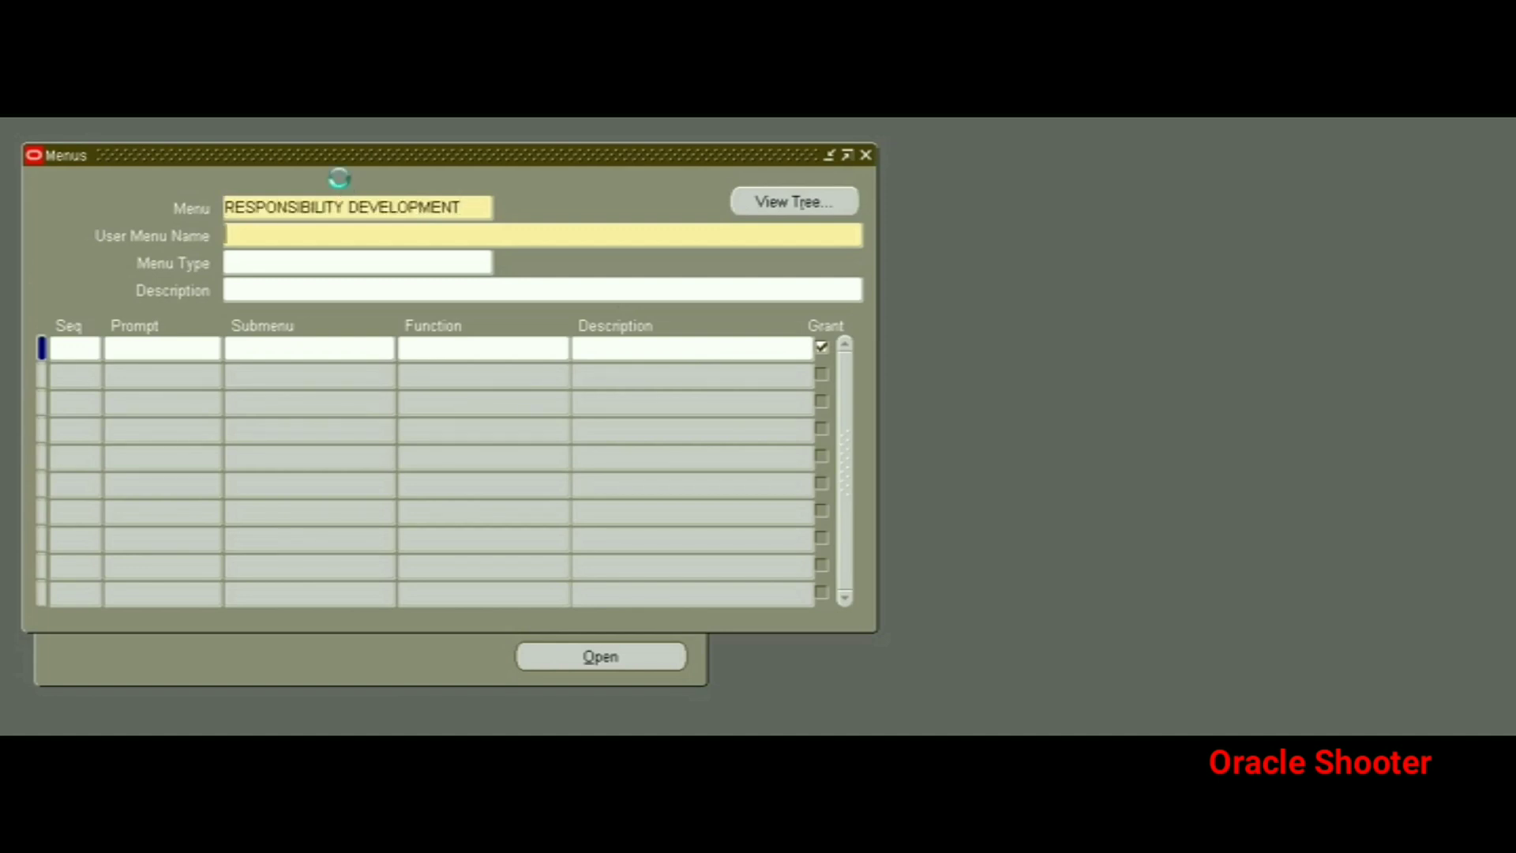
key(ctrl+v)
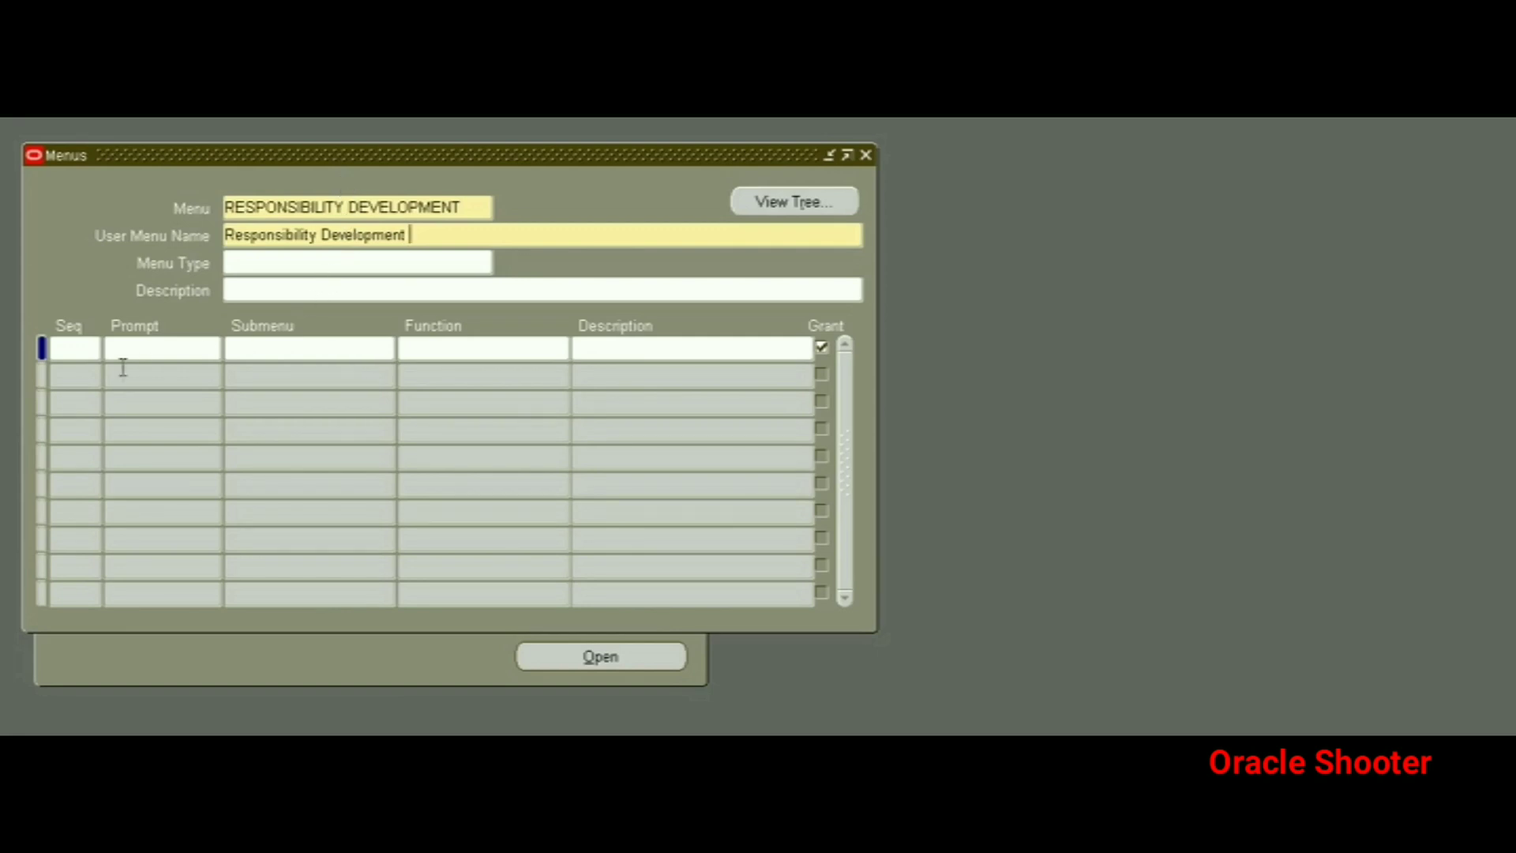
Add menu line 1 with the prompt Form, copied from cell F7 of the Excel outline, and the function Forms.
click(86, 351)
text(1)
key(alt+Tab)
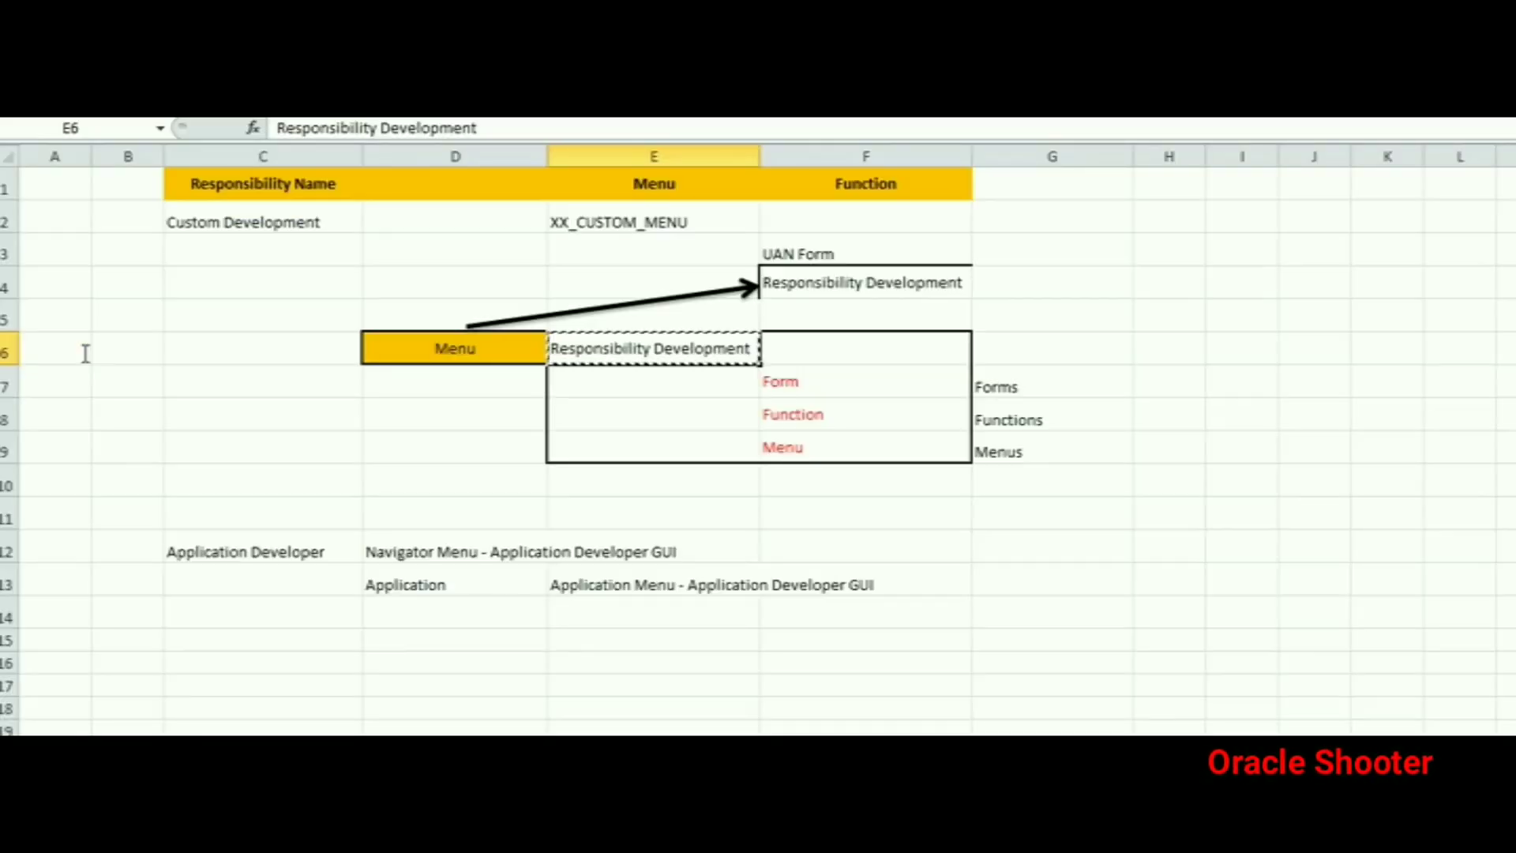
click(829, 387)
key(ctrl+c)
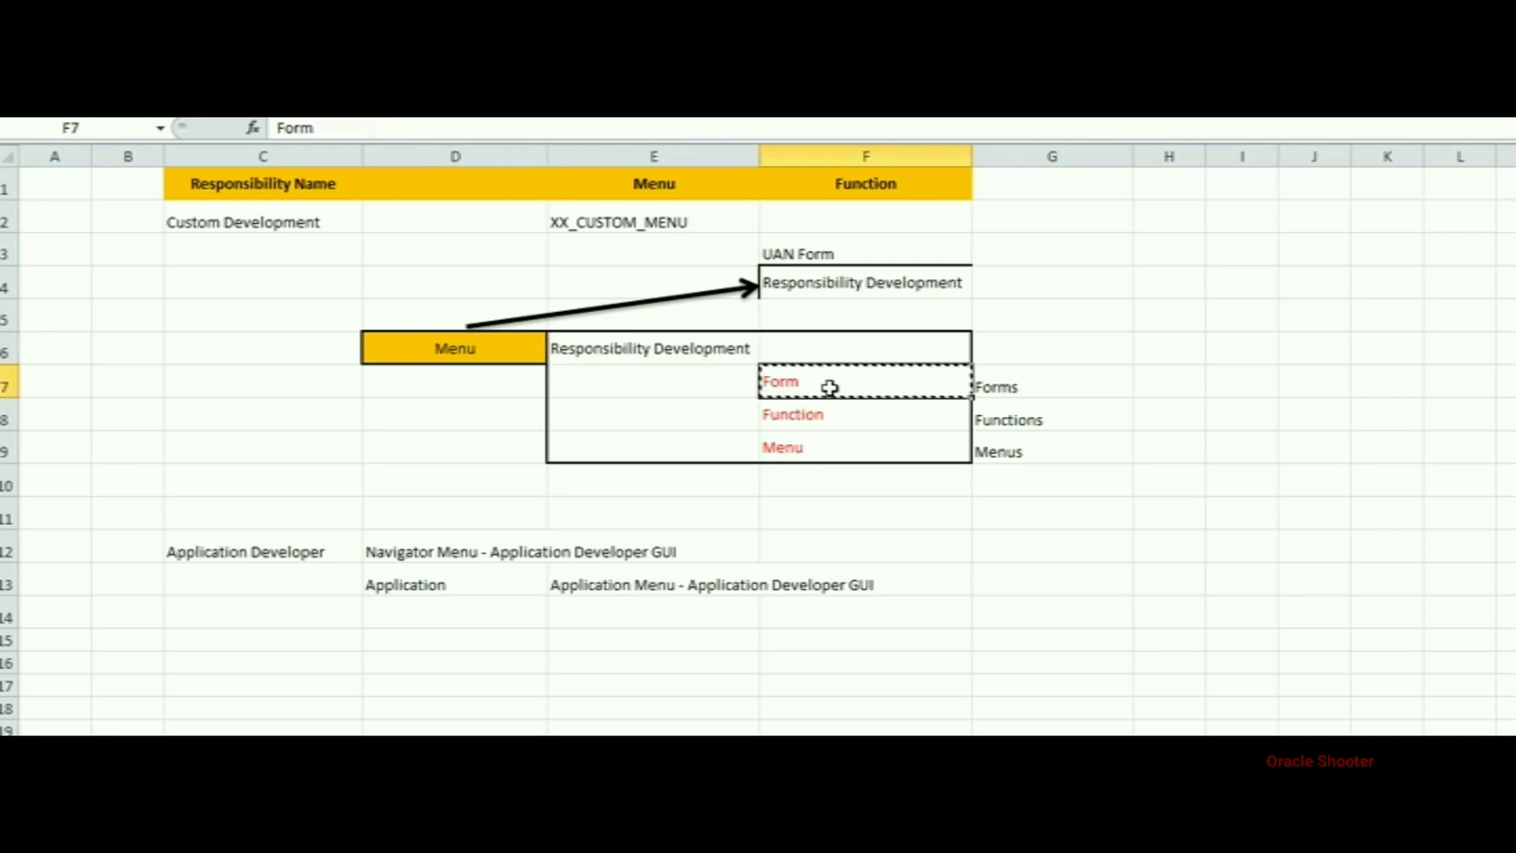
key(alt+Tab)
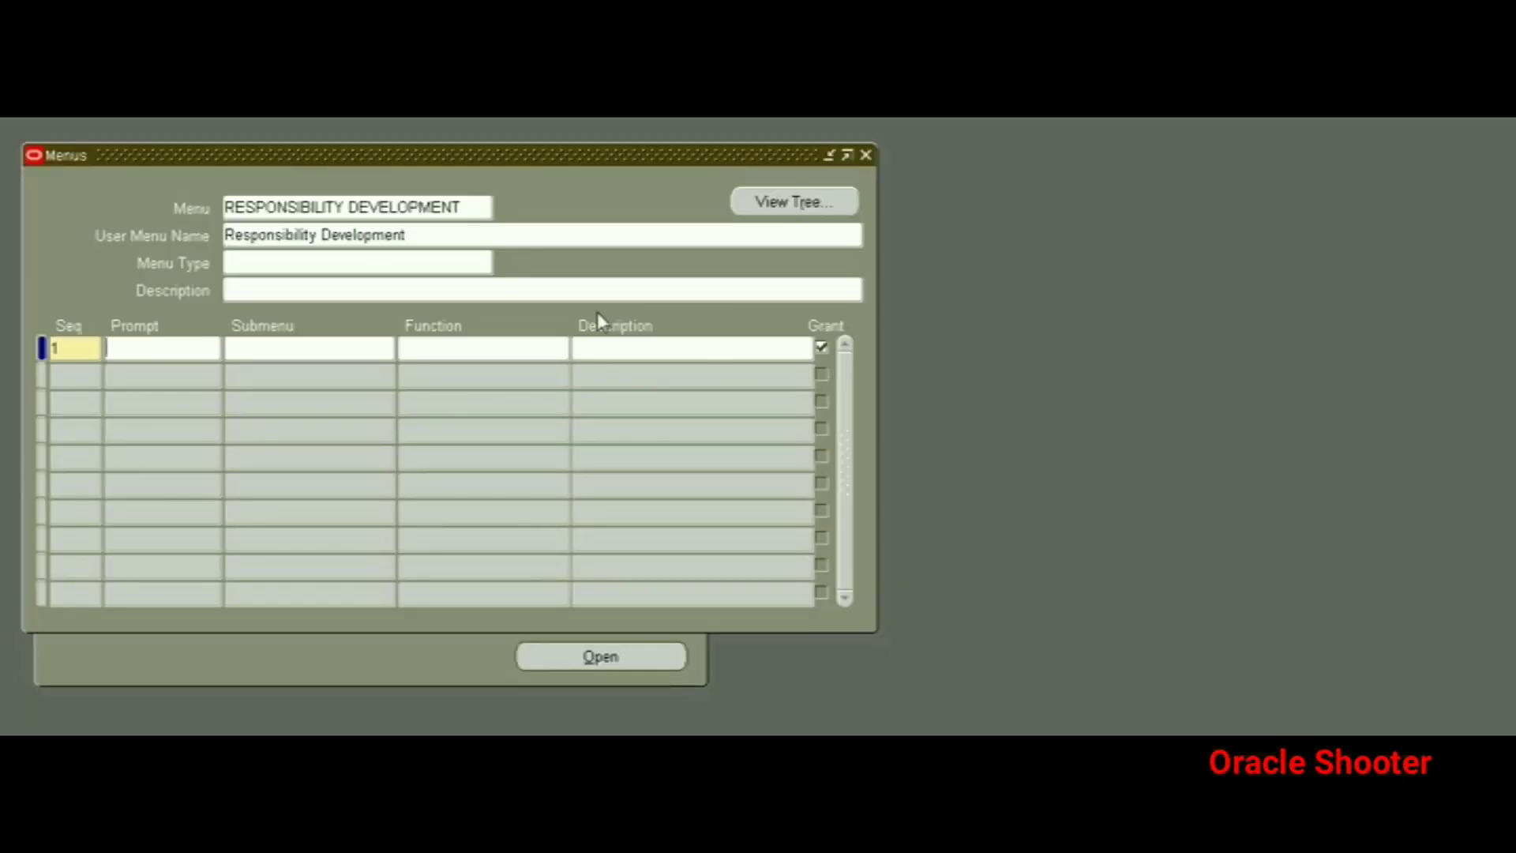
key(ctrl+v)
click(472, 349)
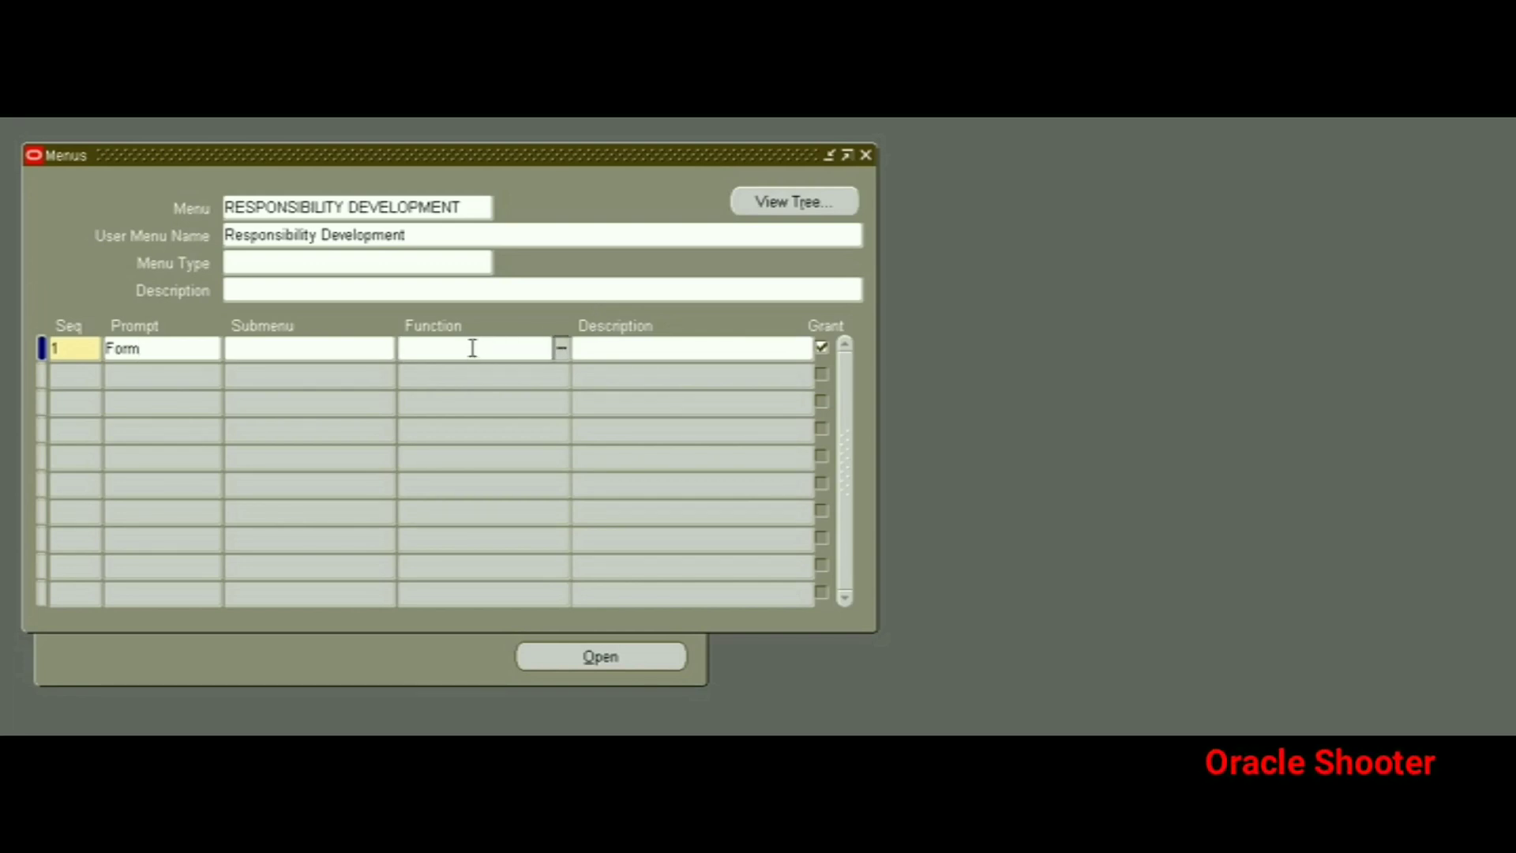
text(forms)
key(Tab)
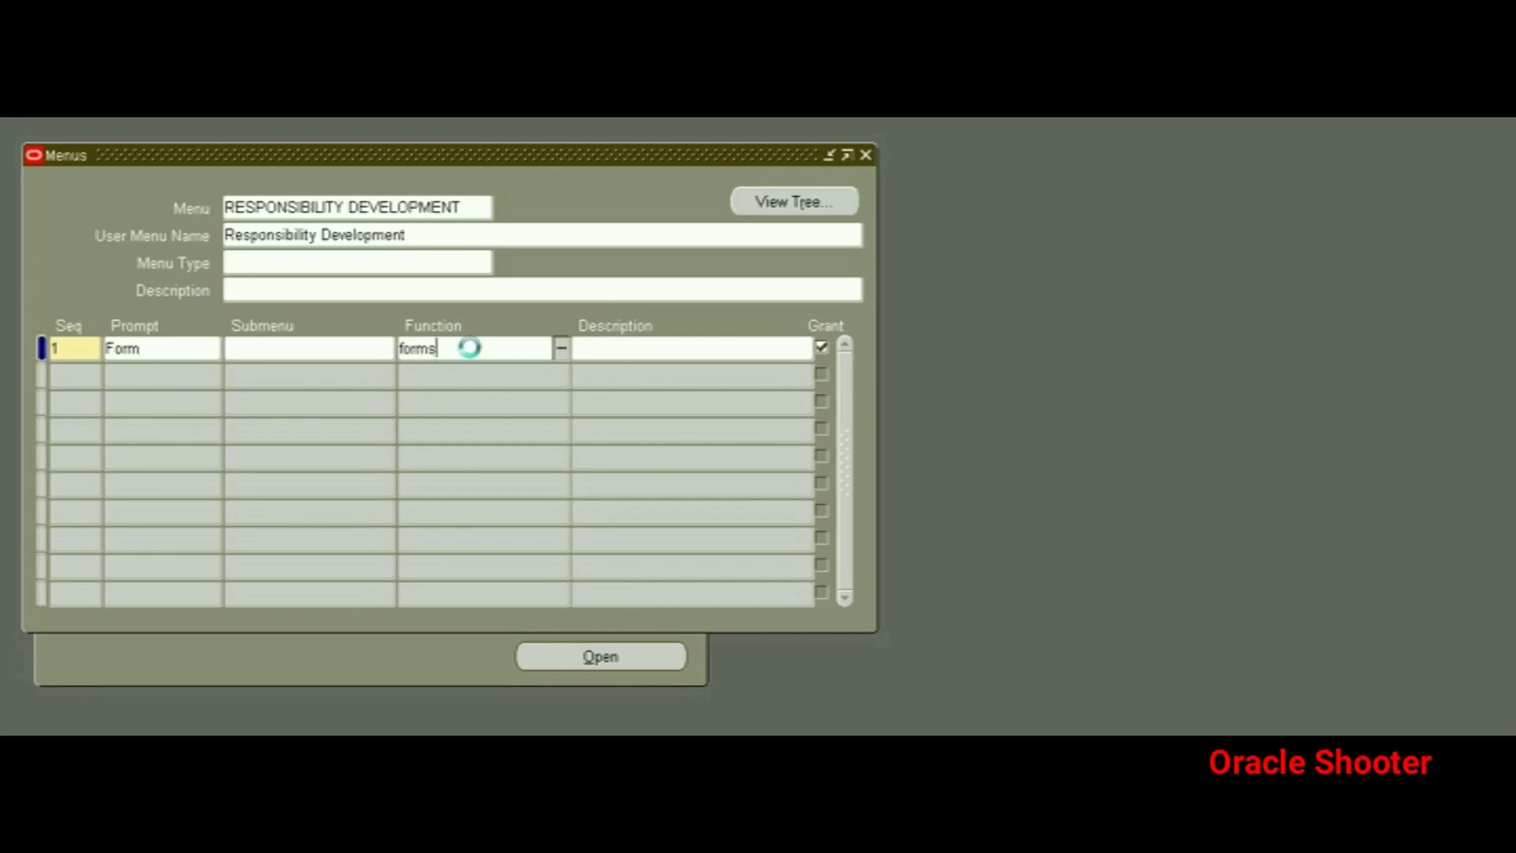
Add menu line 2 with the prompt Function and the function Functions.
click(69, 378)
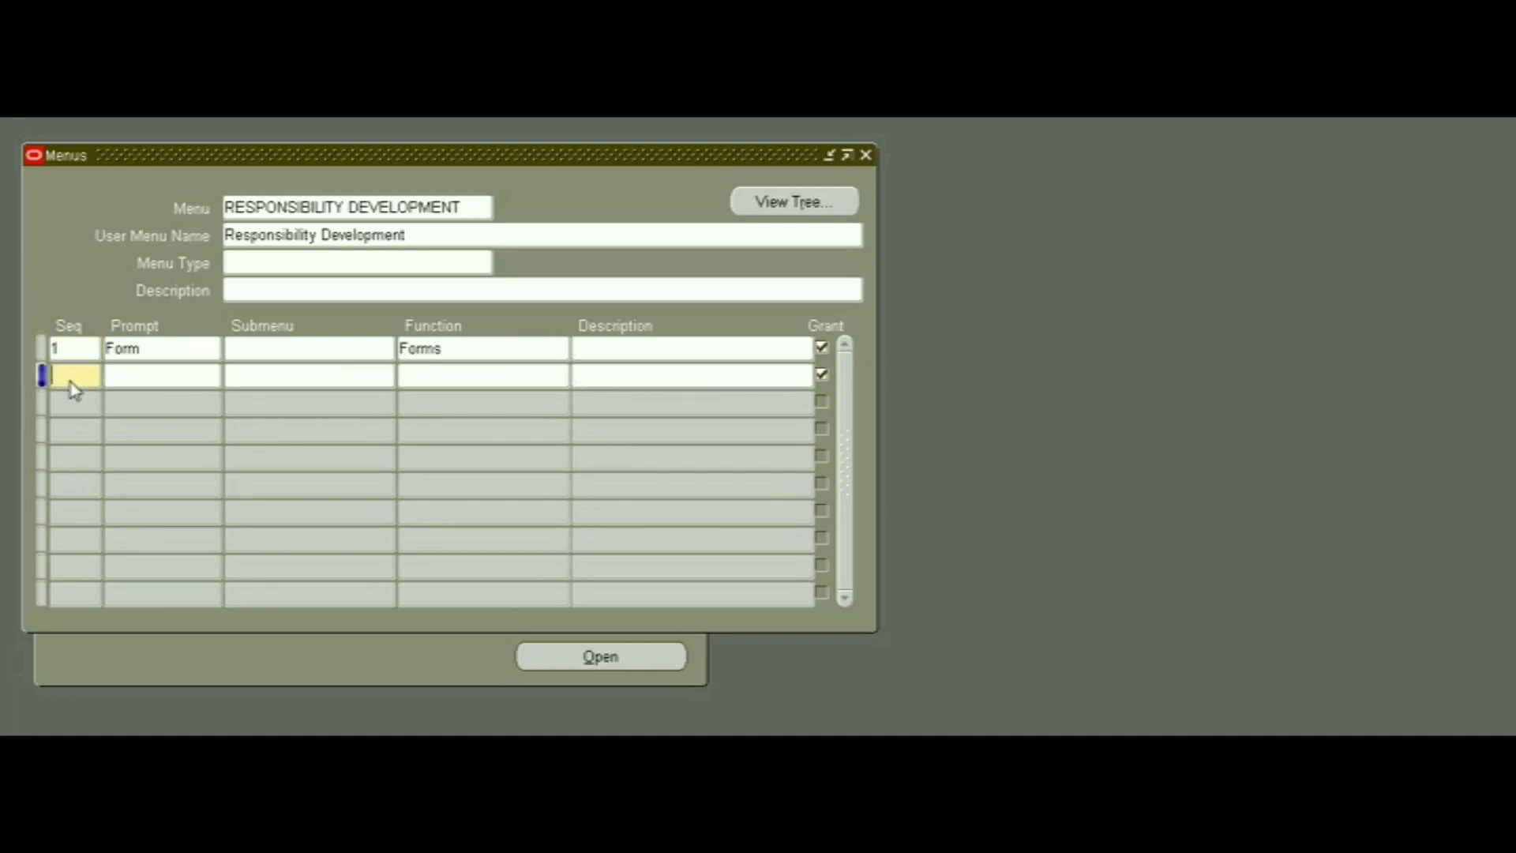
text(2)
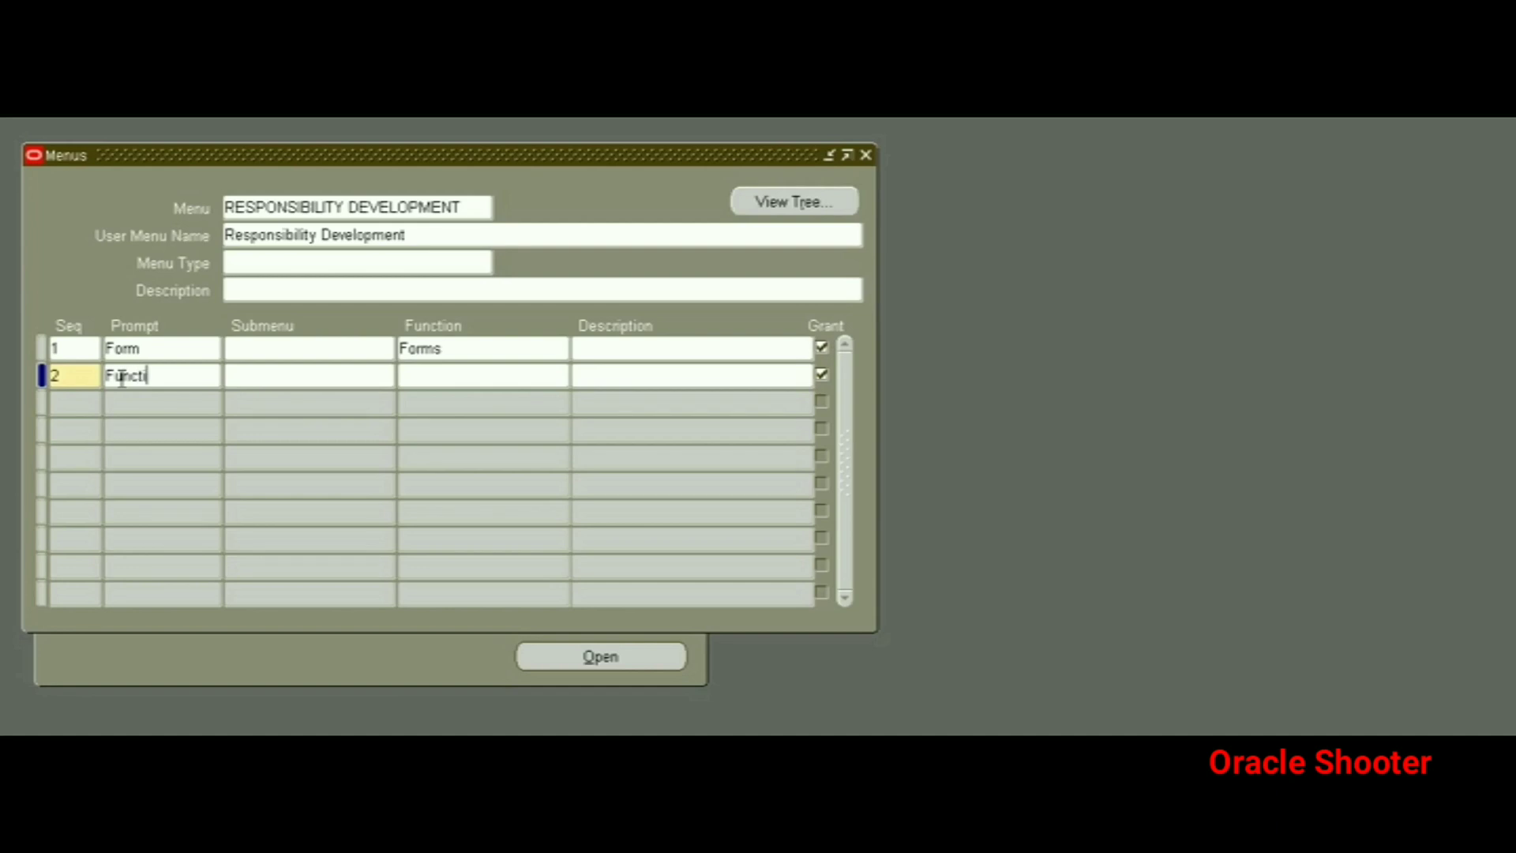
click(121, 379)
text(Function)
click(480, 375)
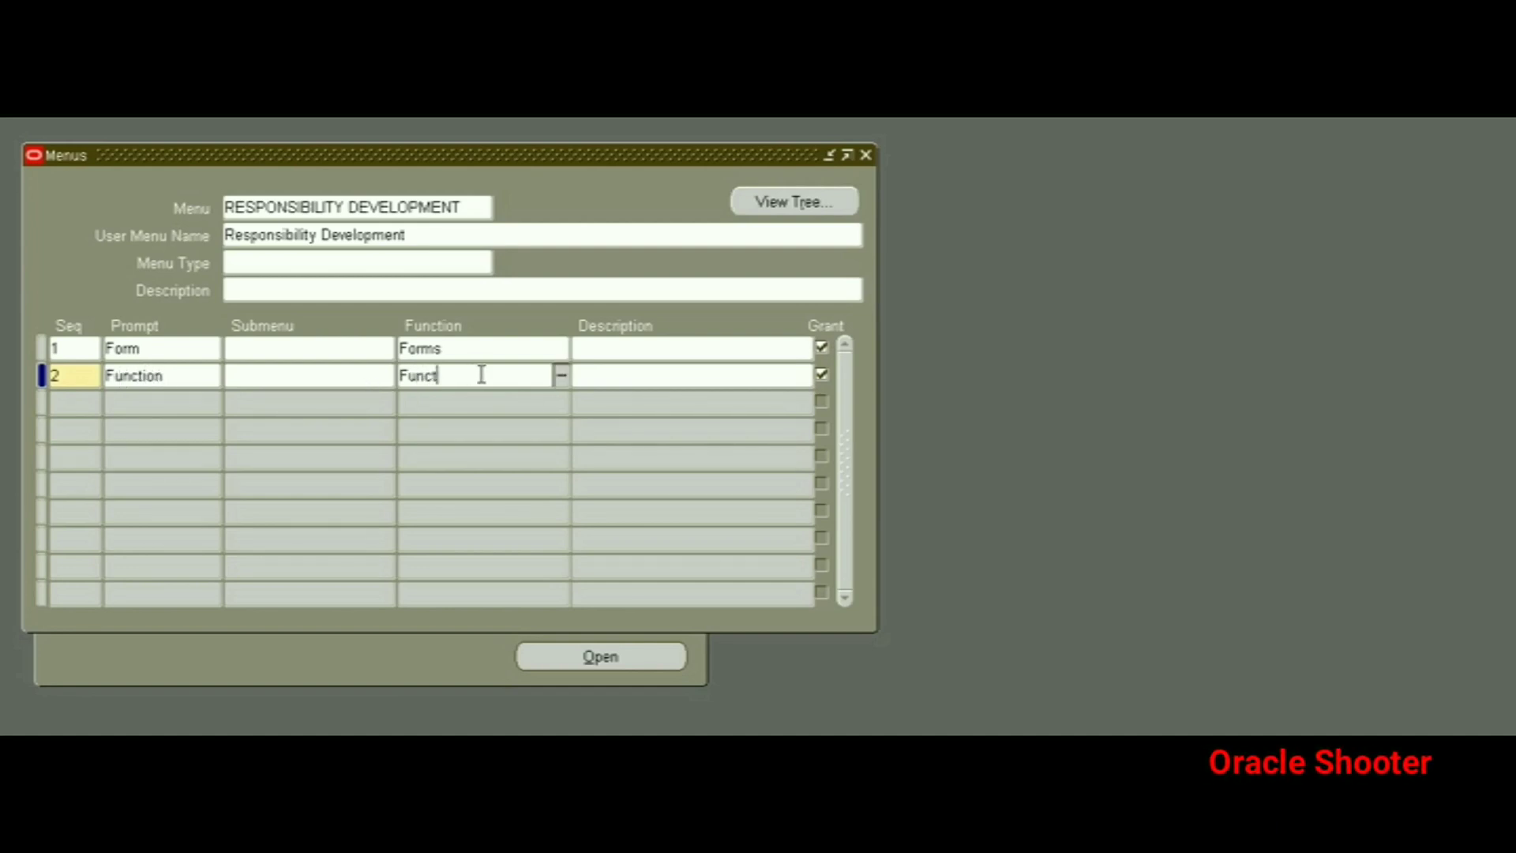
Add menu line 3 with the prompt Menu and the function Menus.
click(82, 404)
text(3)
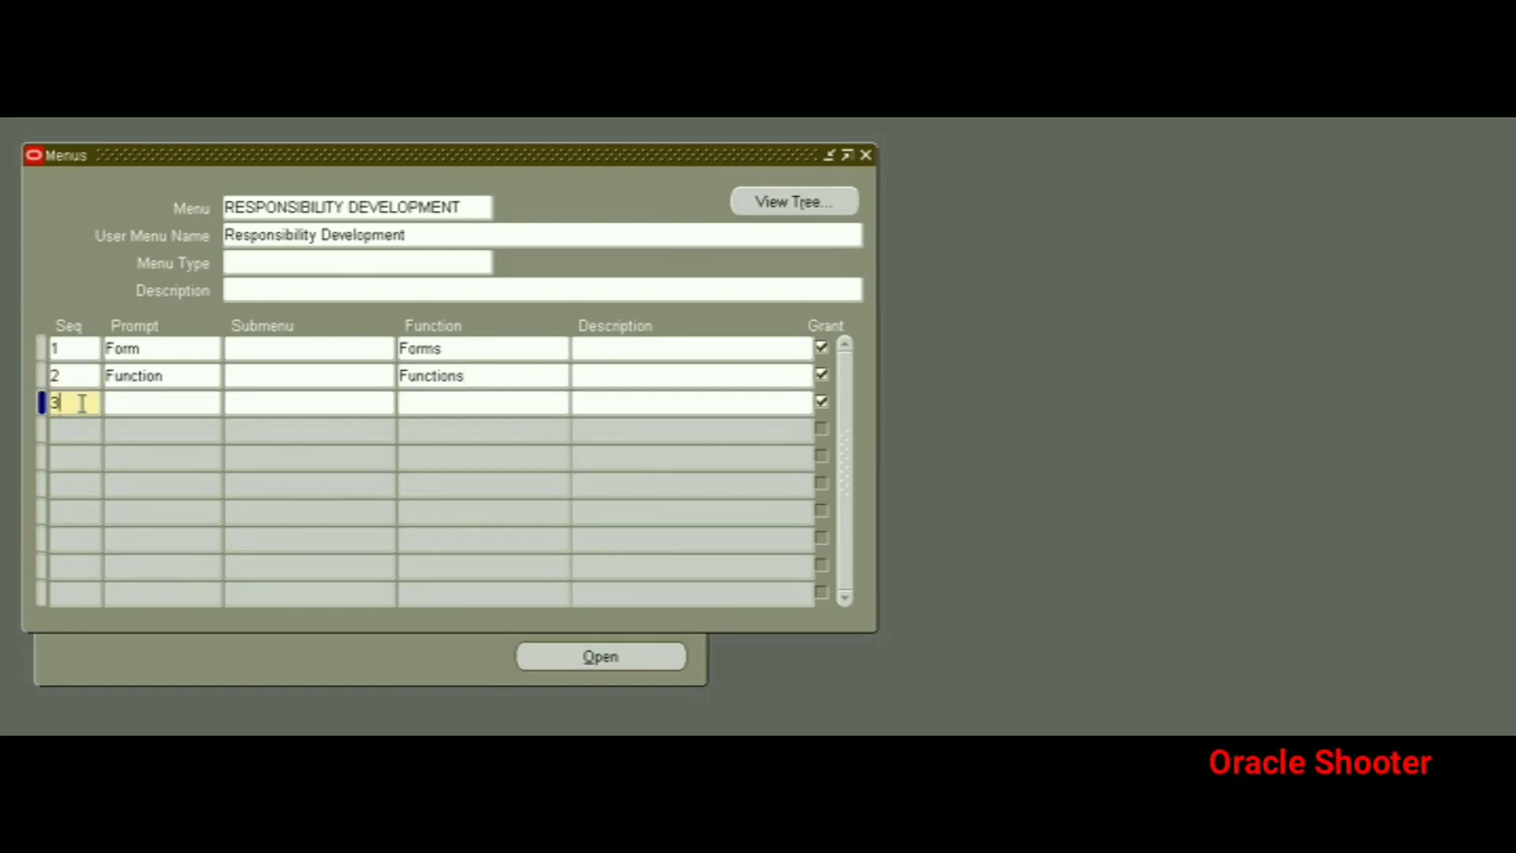
click(125, 396)
text(Menu)
key(Tab)
key(Tab)
text(Menus)
key(Tab)
Save the Responsibility Development menu and acknowledge the menu recompile note.
click(426, 235)
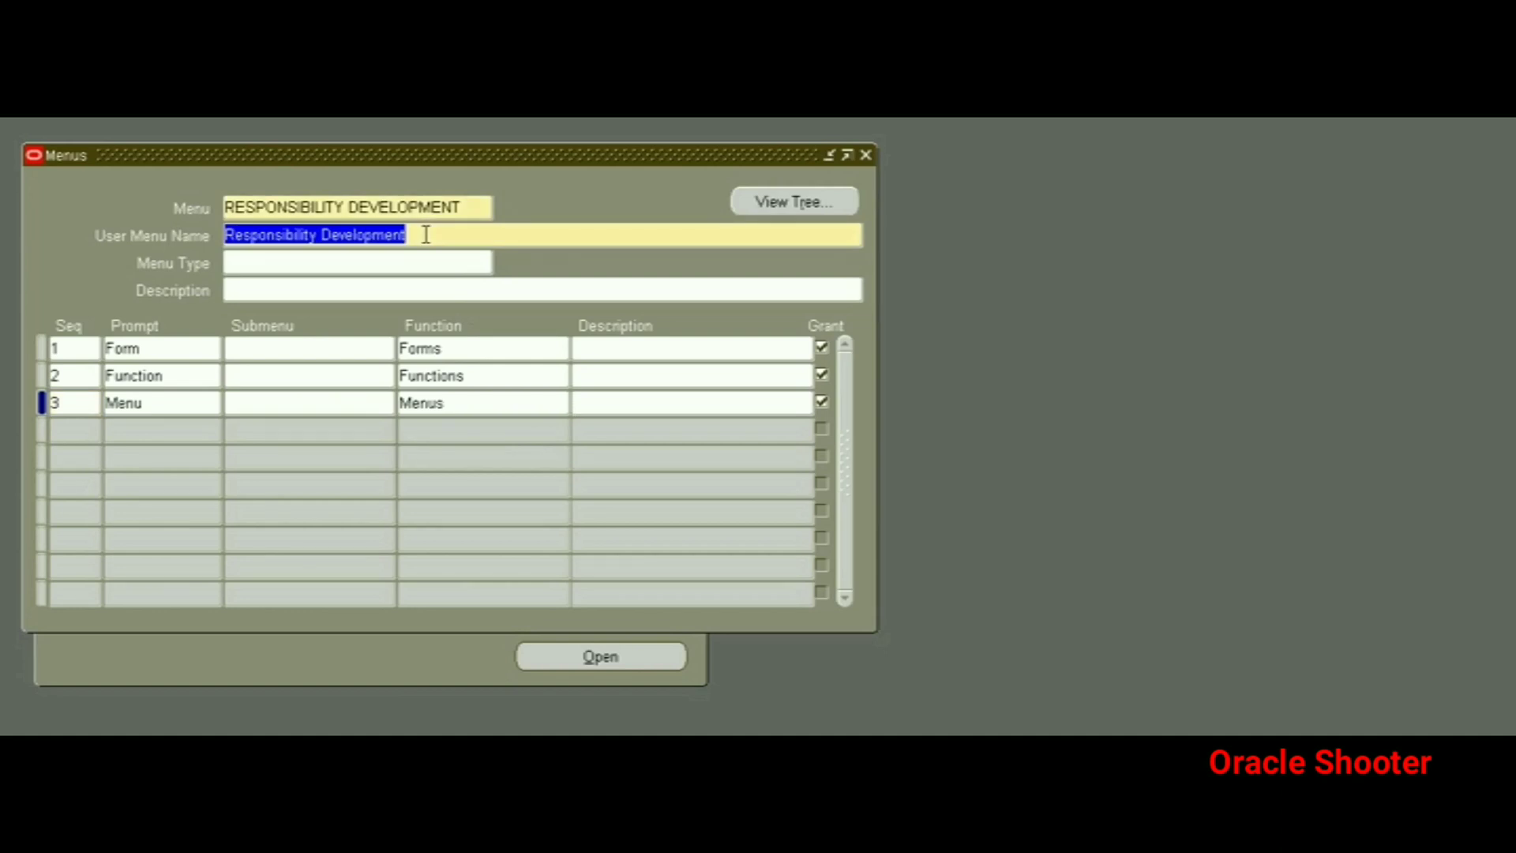
key(ctrl+s)
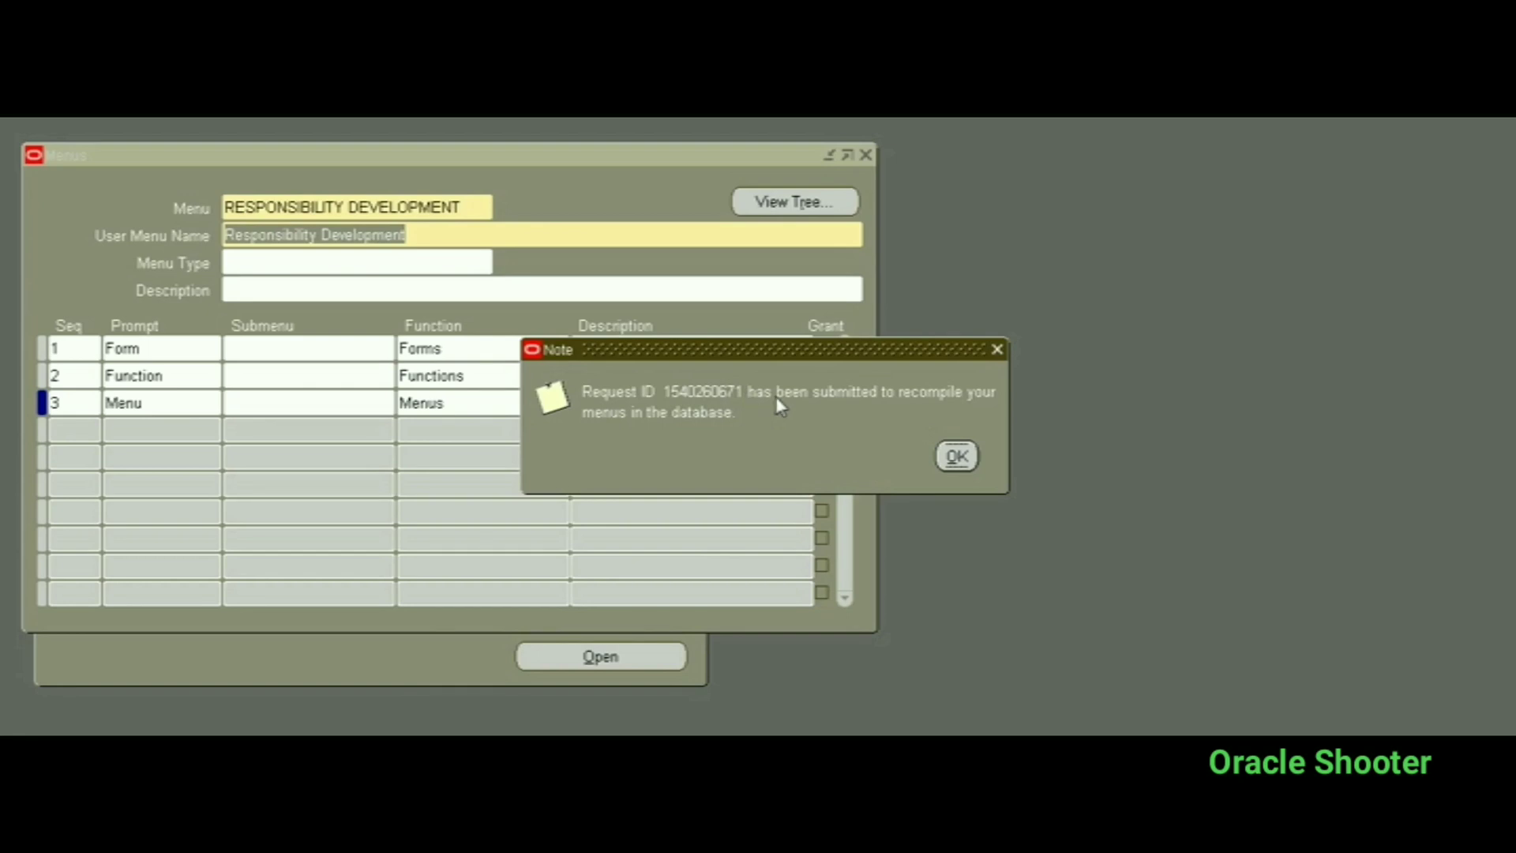
click(956, 456)
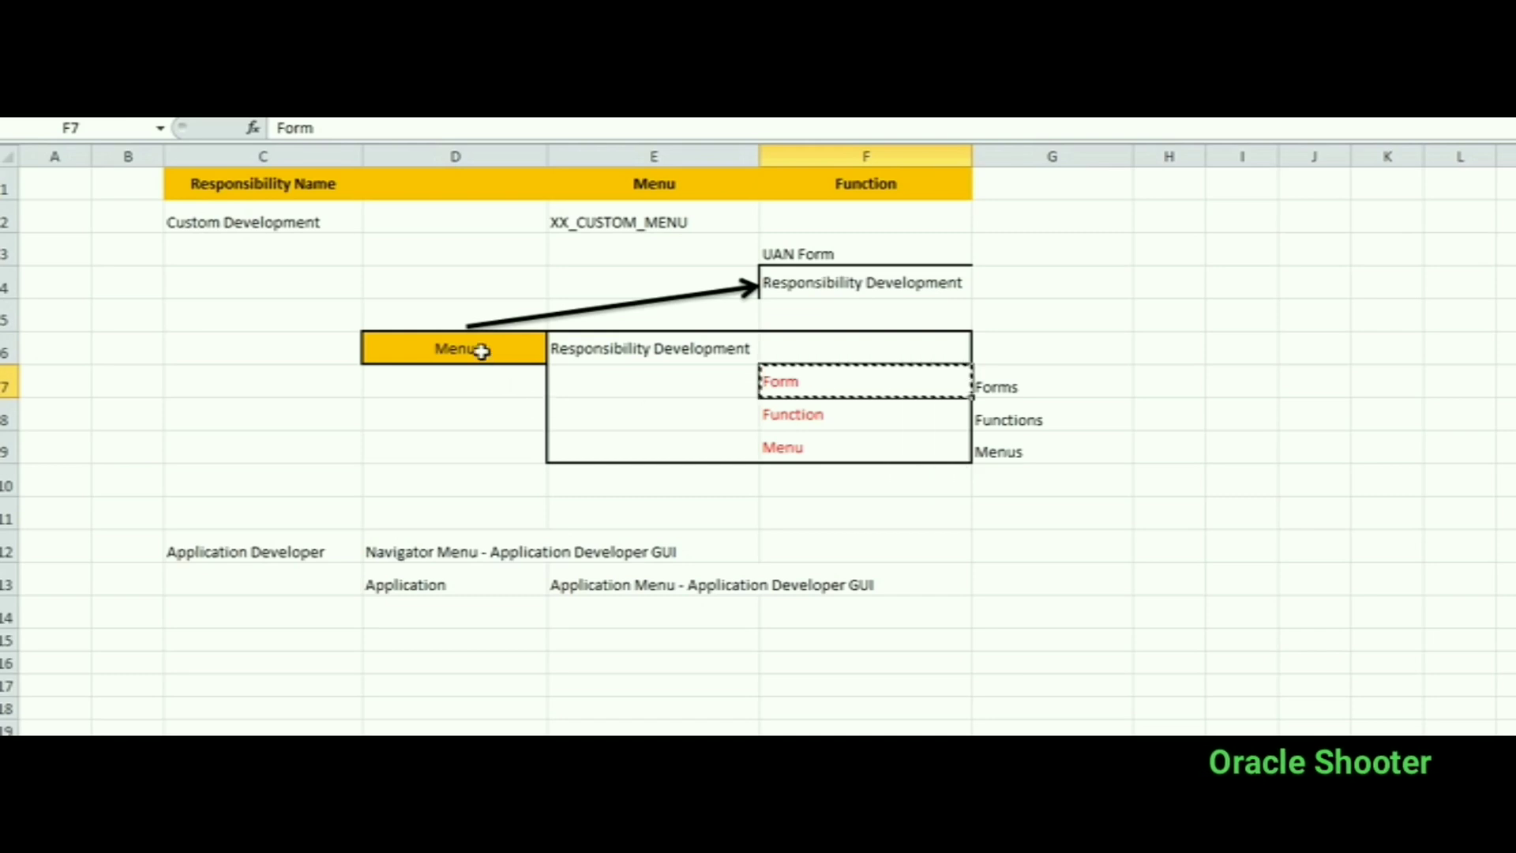
Copy XX_CUSTOM_MENU from cell E2 of the Excel outline and open a blank Menus form, moving its window fully into view.
drag(481, 348, 958, 450)
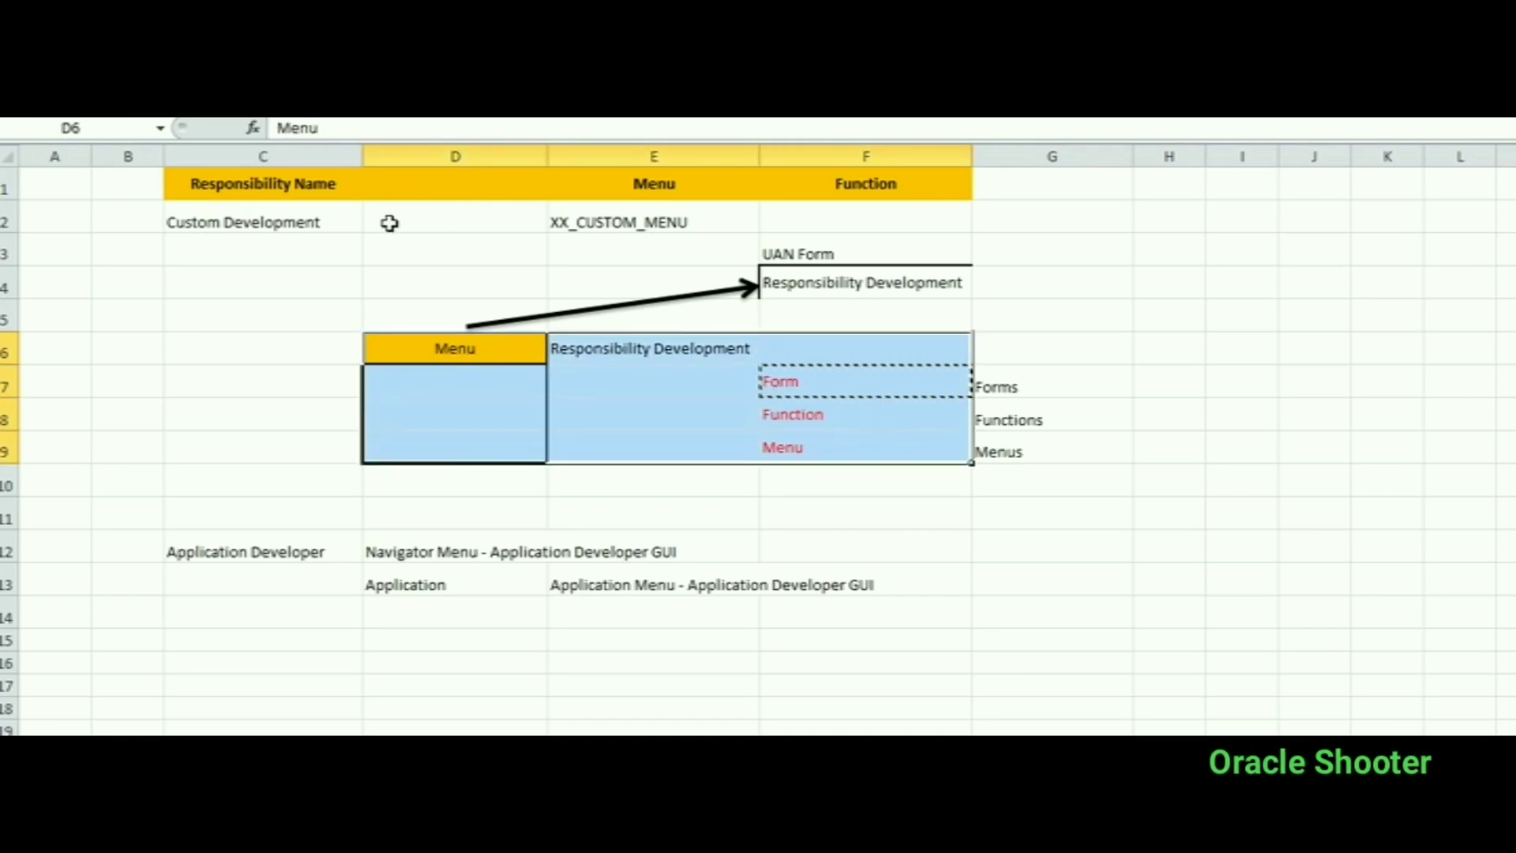
click(582, 221)
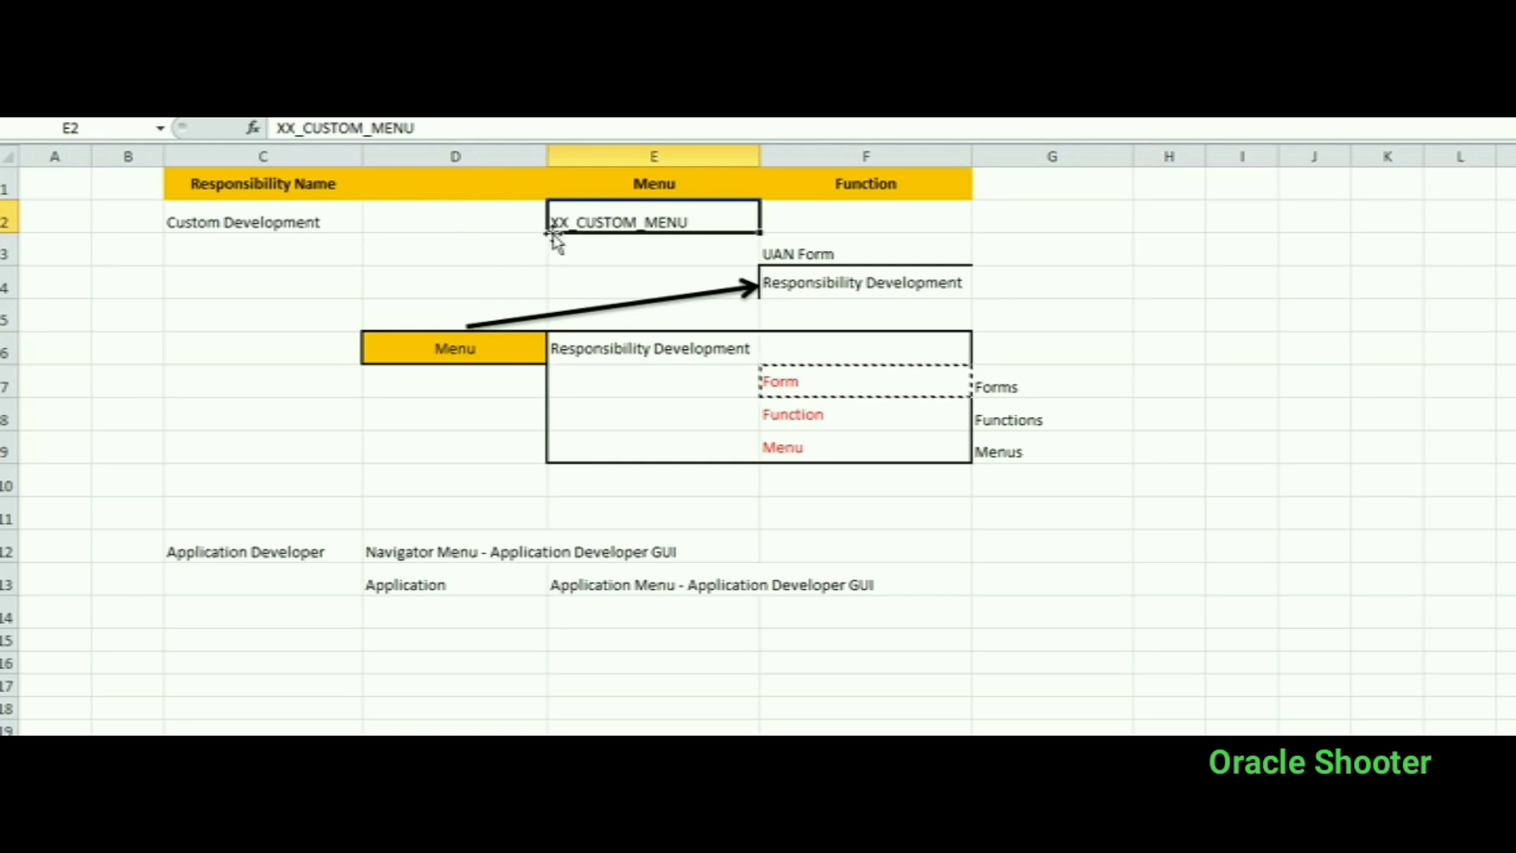
key(ctrl+c)
key(alt+Tab)
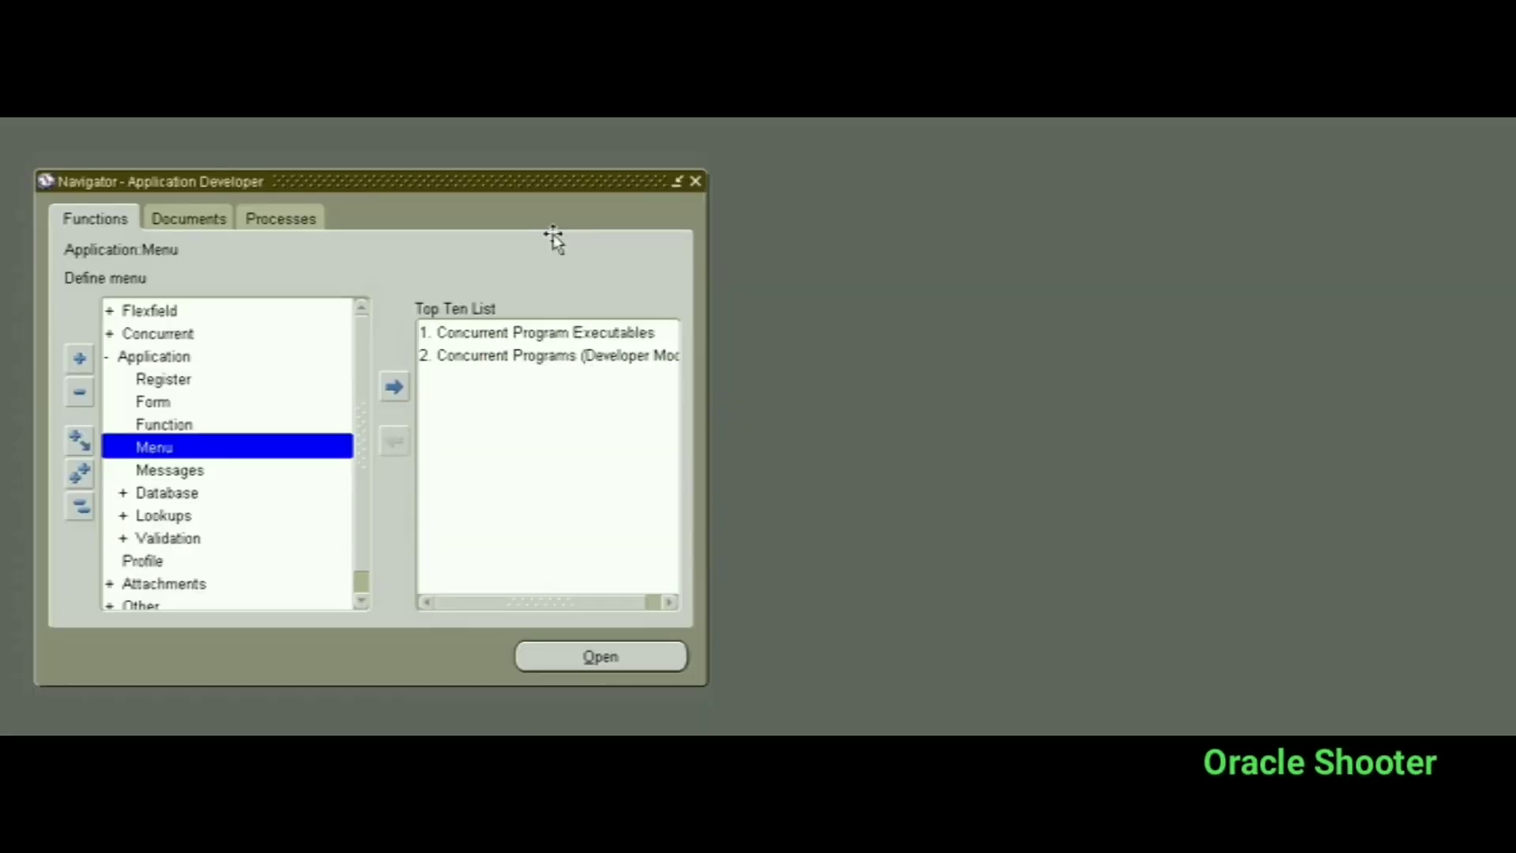
key(Return)
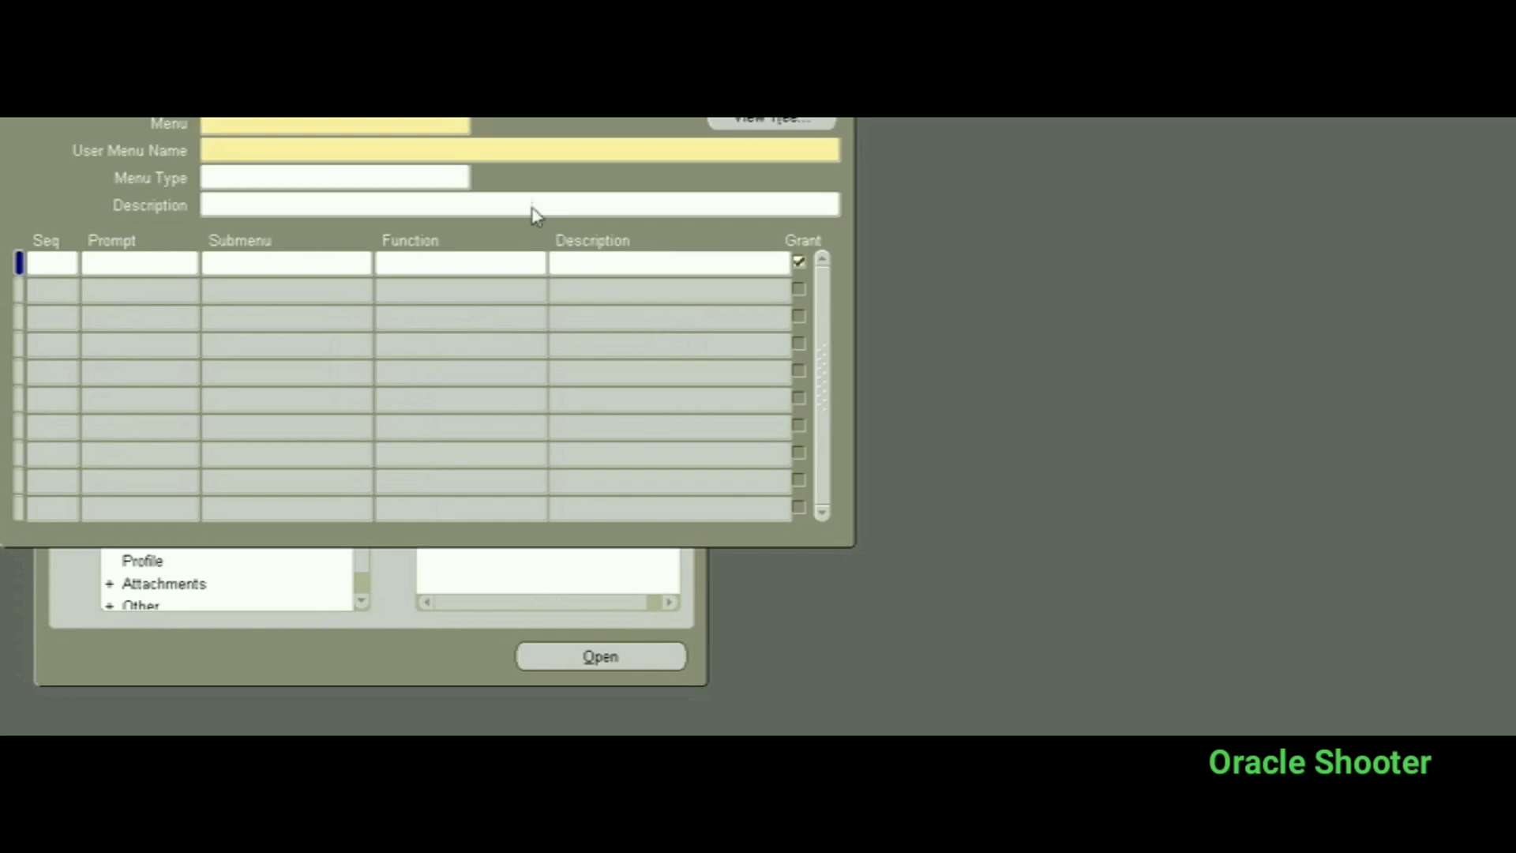
drag(427, 79, 448, 184)
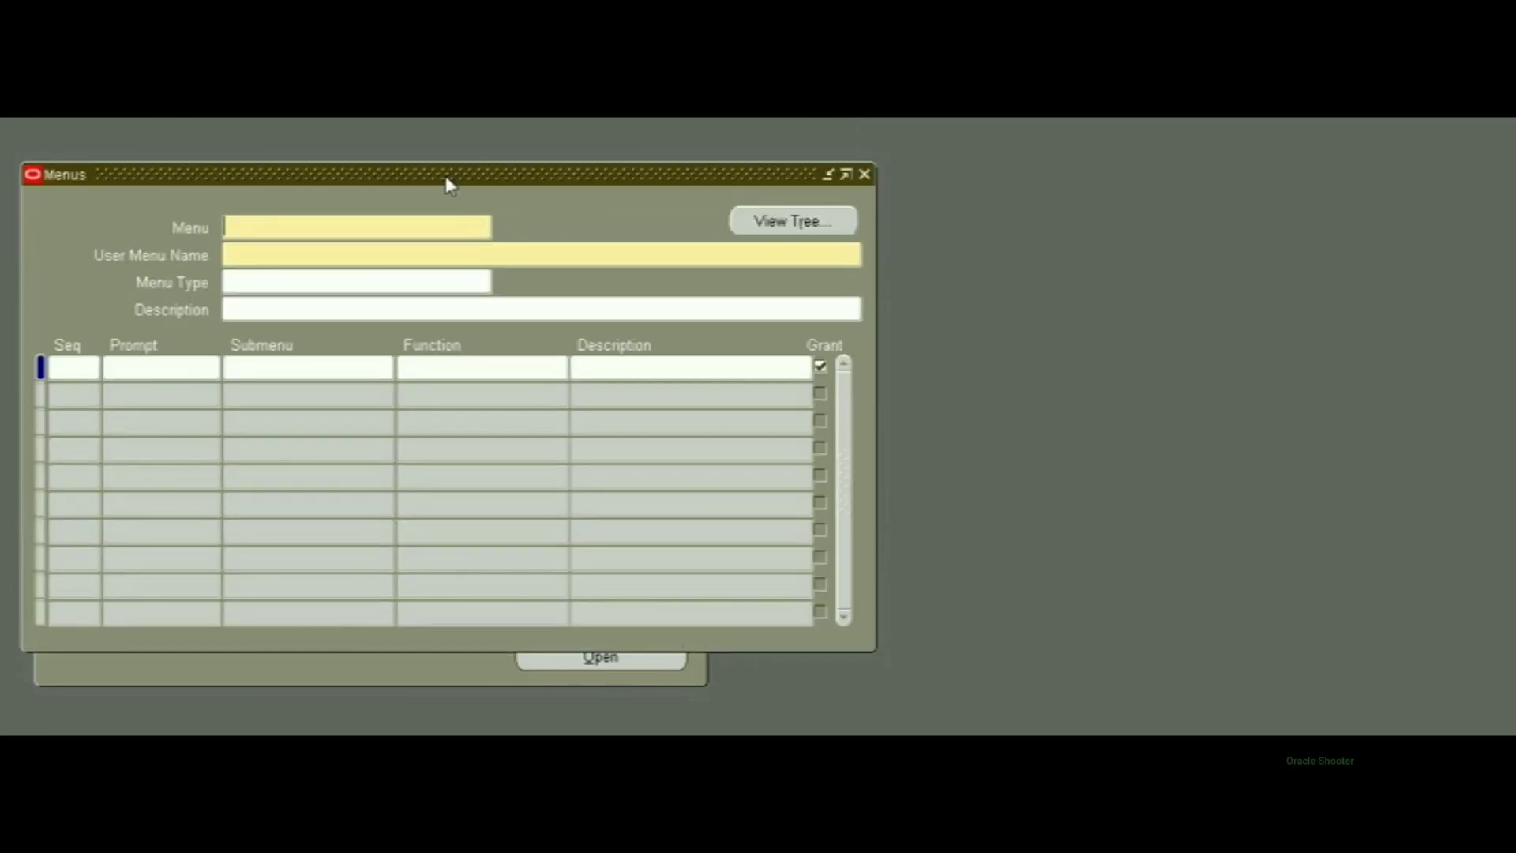
Fill in both the Menu and User Menu Name with XX_CUSTOM_MENU.
text(XX_CUSTOM_MENU)
key(Tab)
text(XX_CUSTOM_MENU)
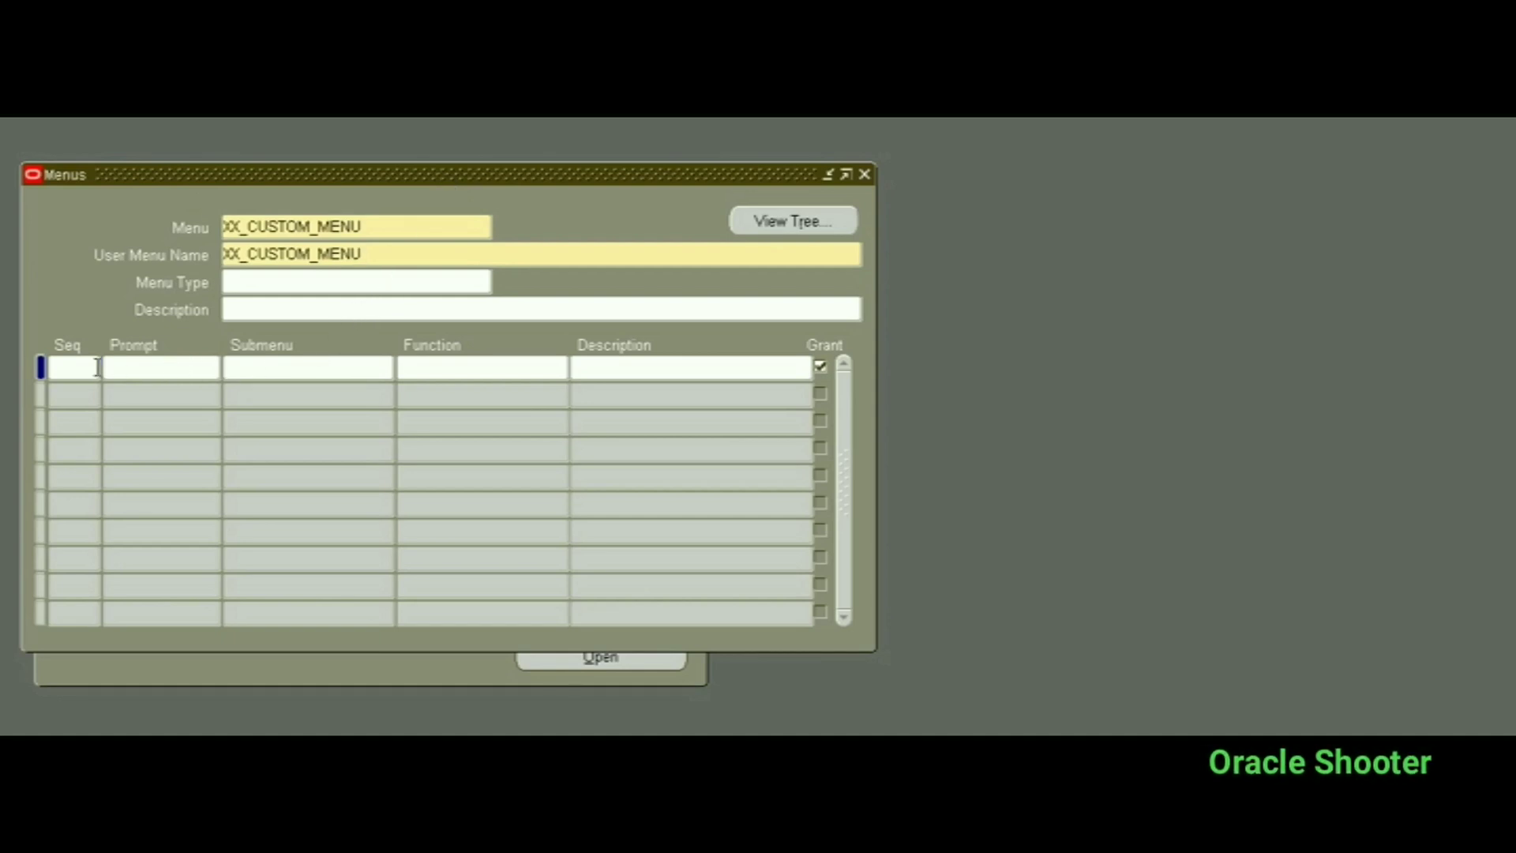
Start menu line 1 with the prompt UAN Entry Form, adding Entry to the text copied from cell F3 of the Excel outline.
click(81, 366)
text(1)
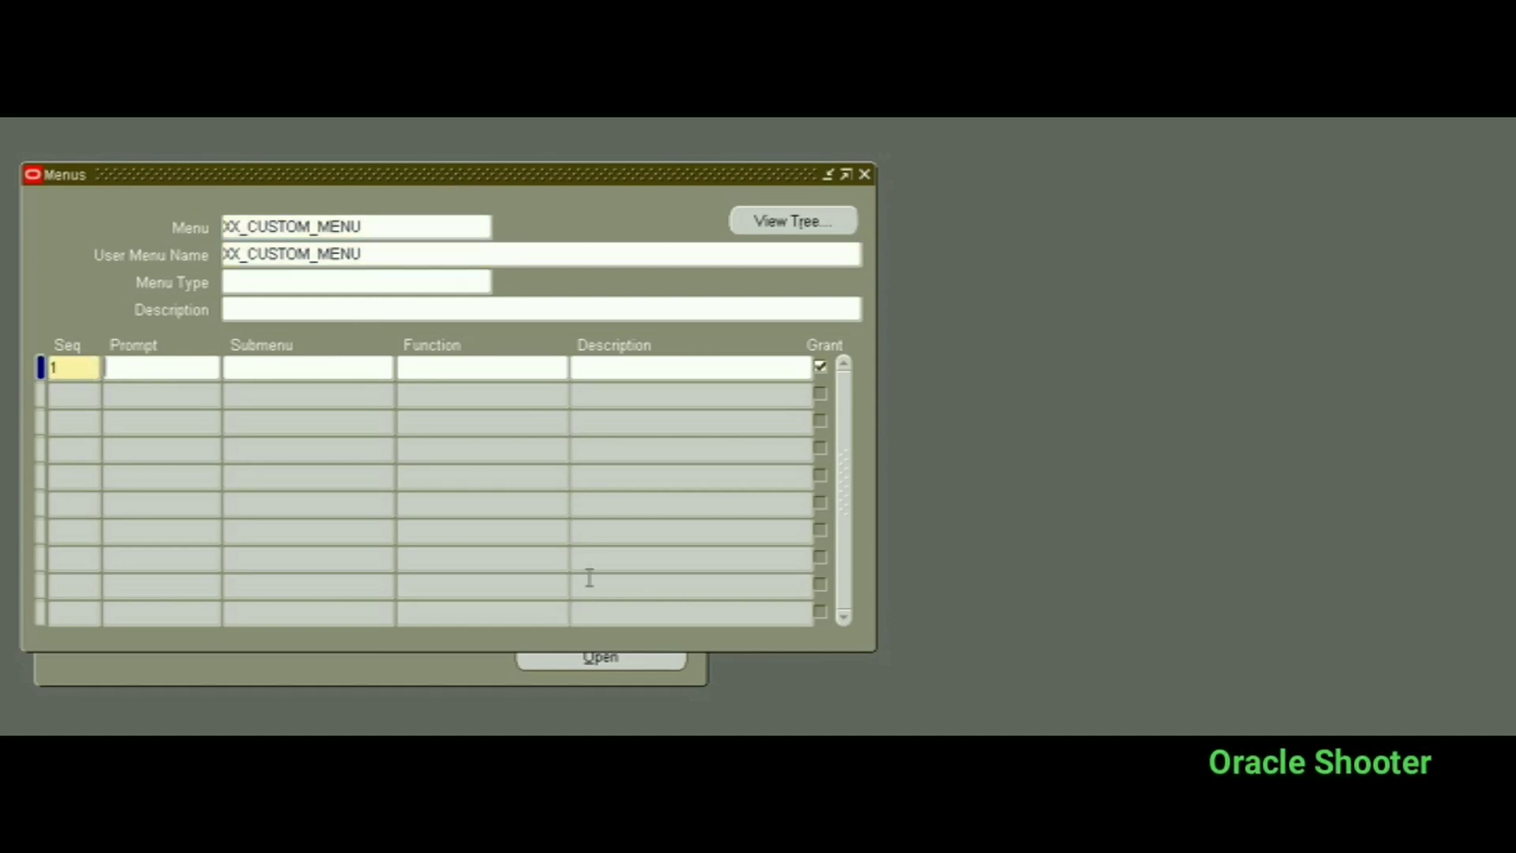
key(alt+Tab)
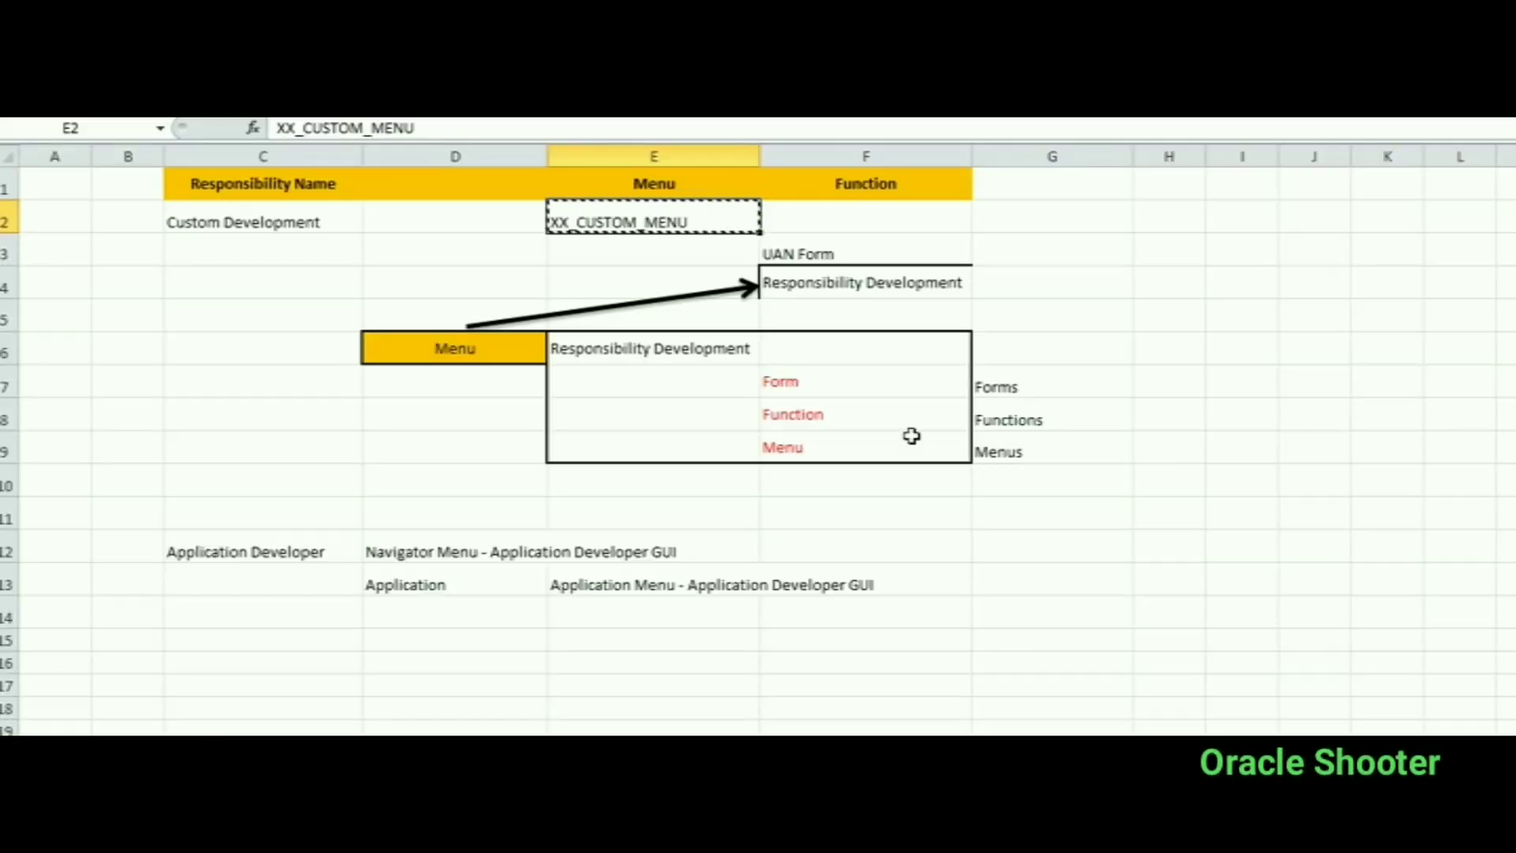
click(812, 253)
key(ctrl+c)
key(alt+Tab)
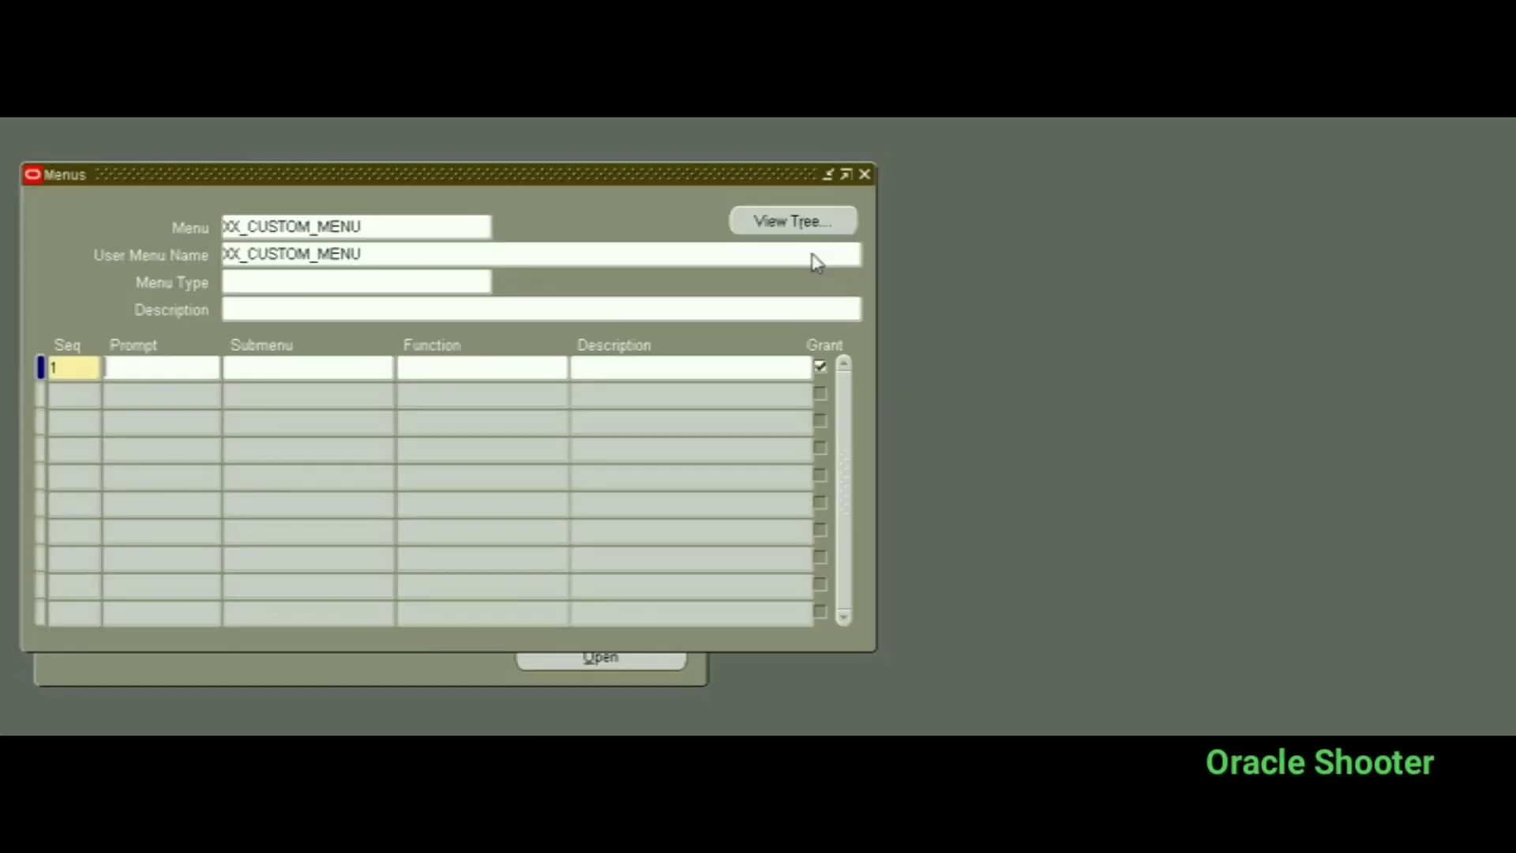
click(172, 377)
key(ctrl+v)
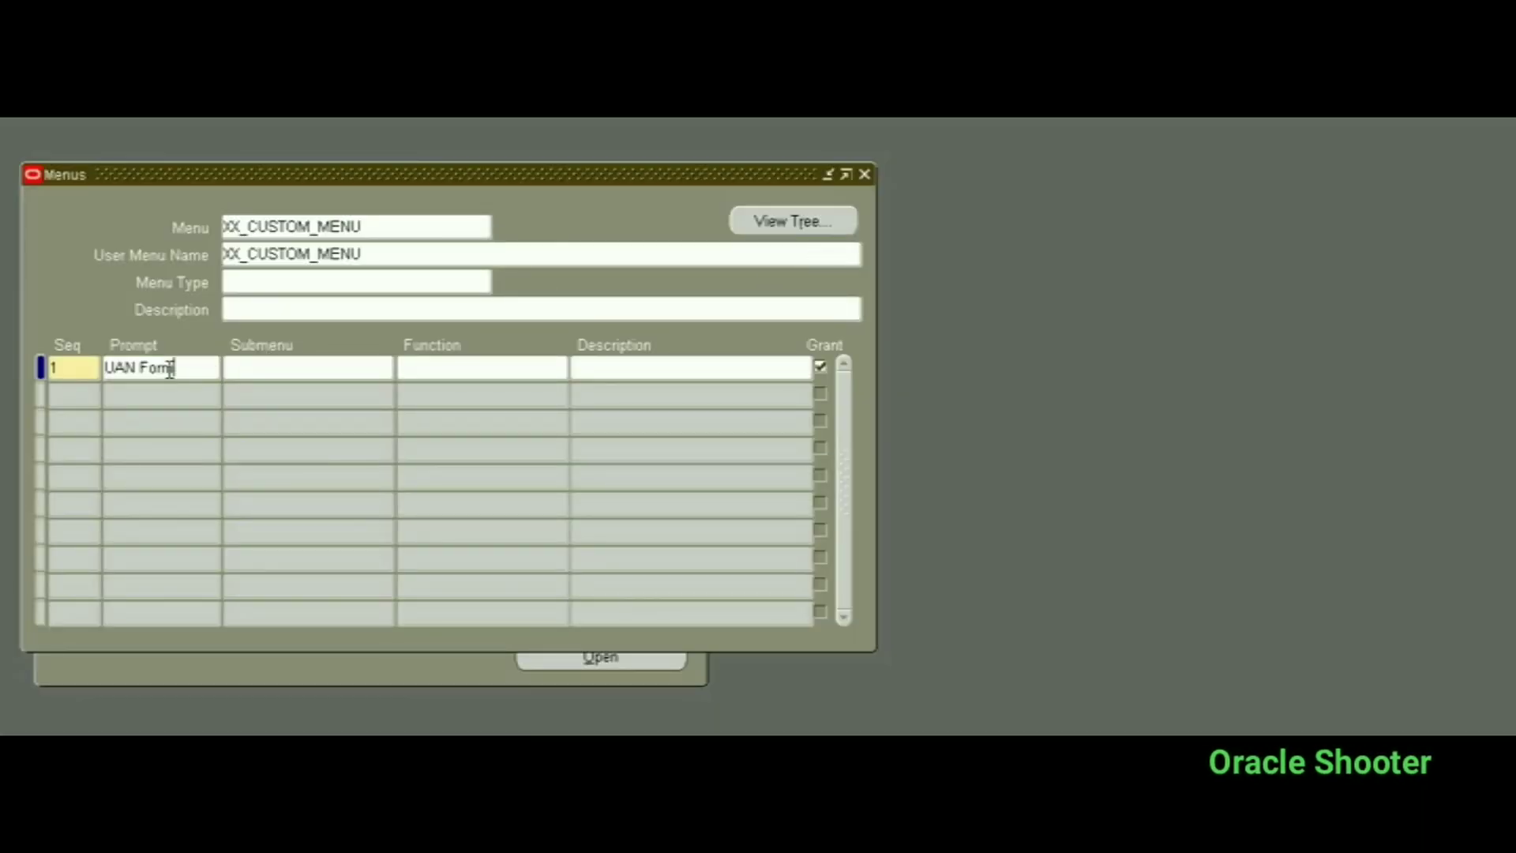
click(142, 368)
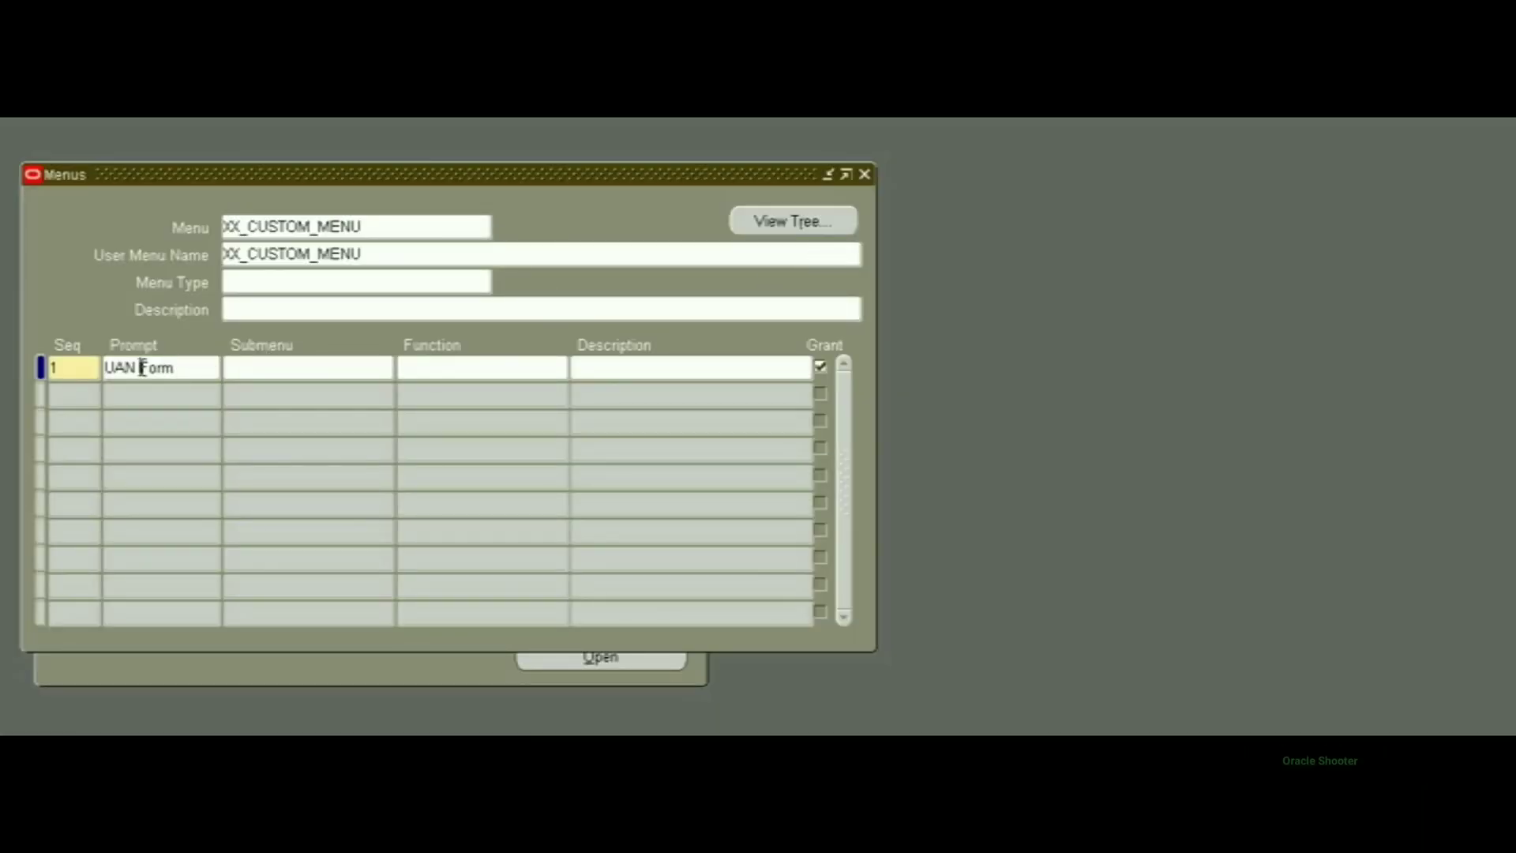
text(Entry)
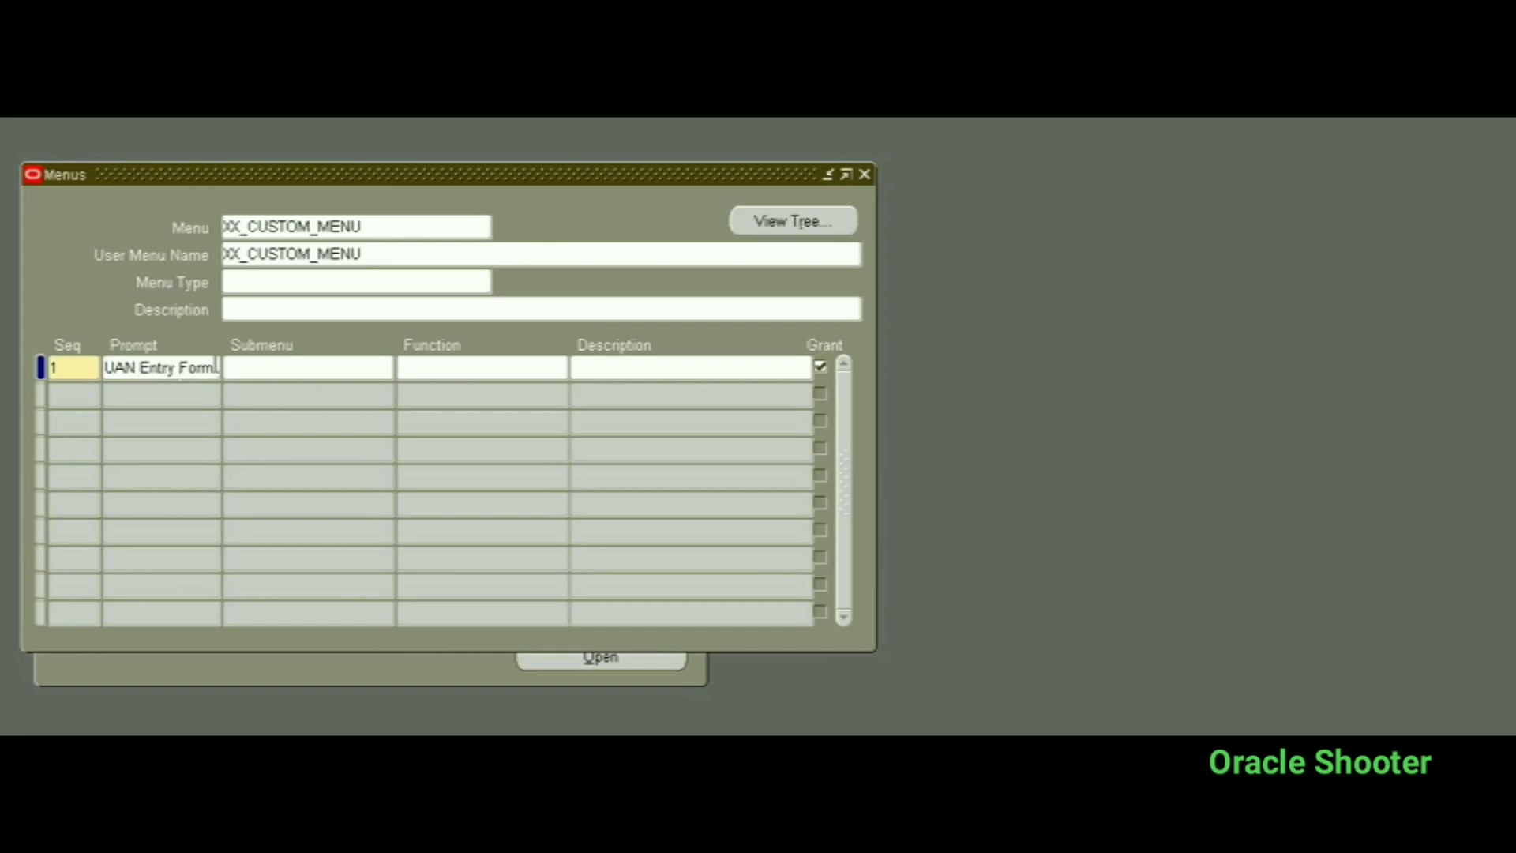
Assign the function XXSD_UAN_FUNCTION to the UAN Entry Form line by searching the functions for %XXSD%UAN%.
click(496, 368)
text(UAN Form)
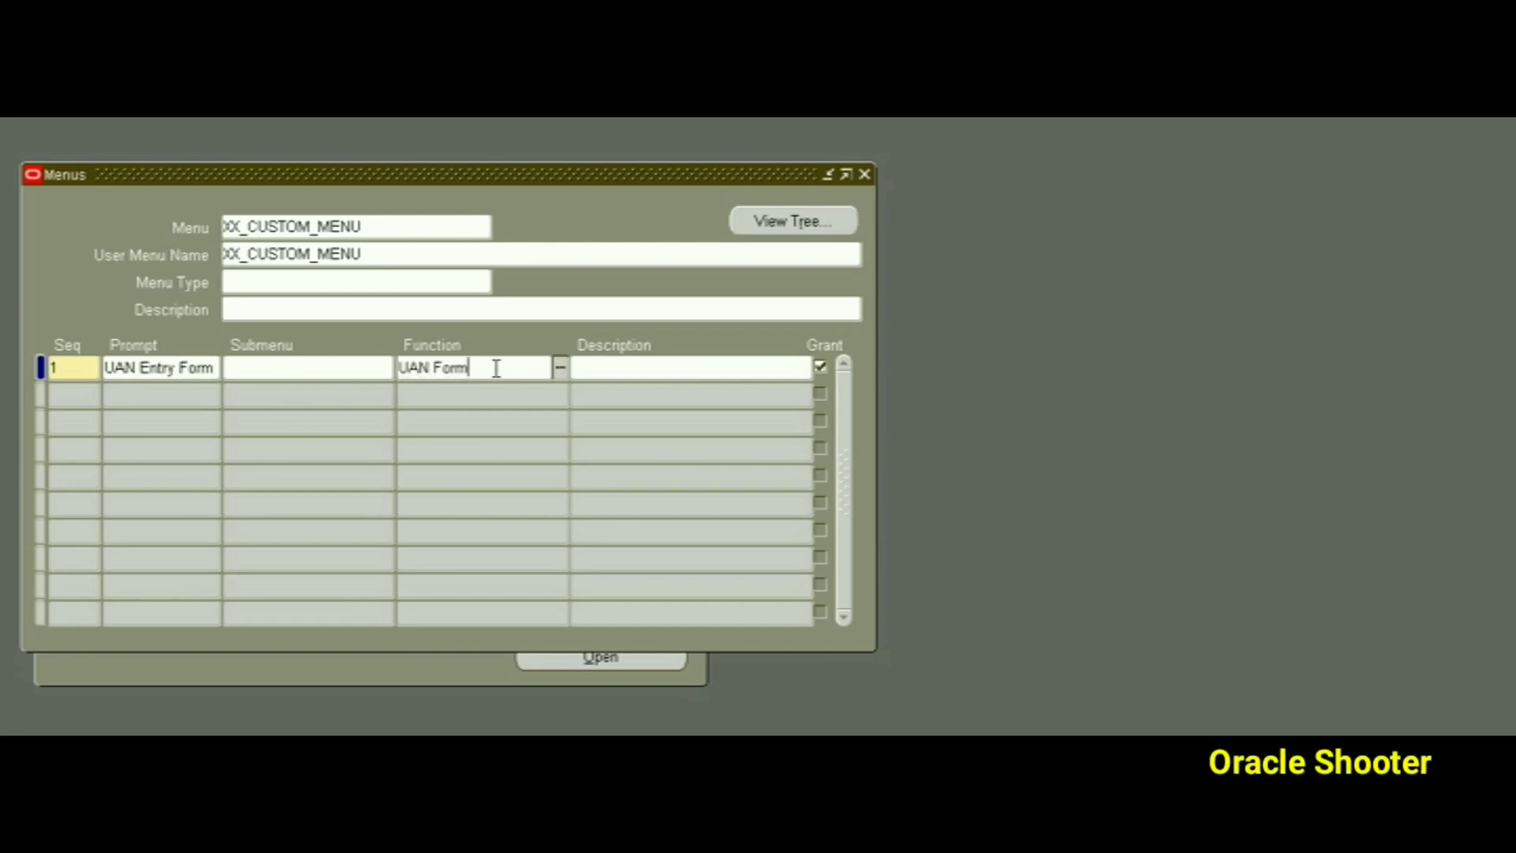
key(Tab)
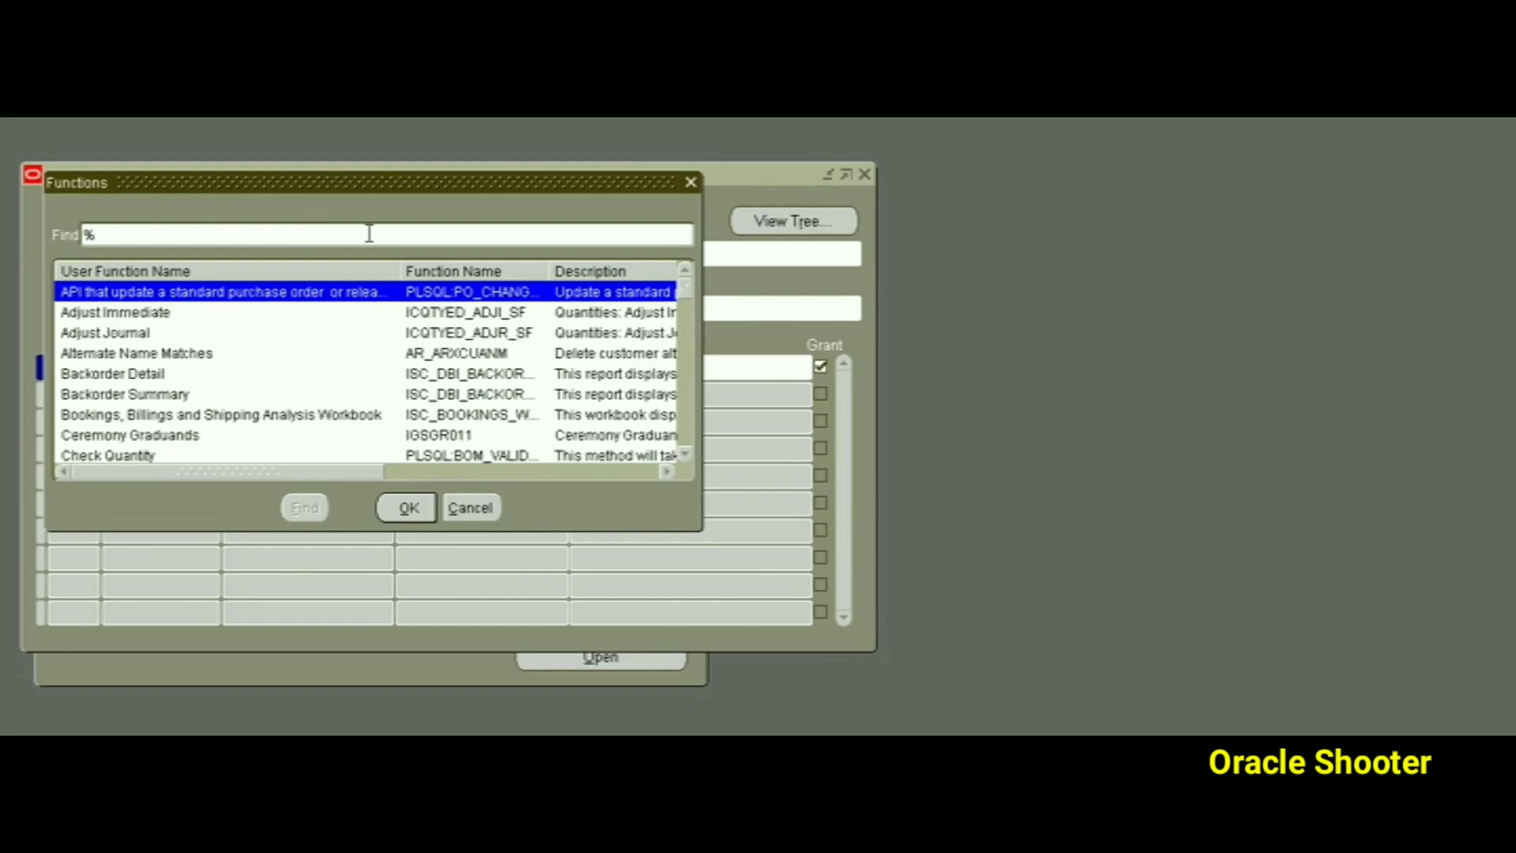
text(XXSD%UAN%)
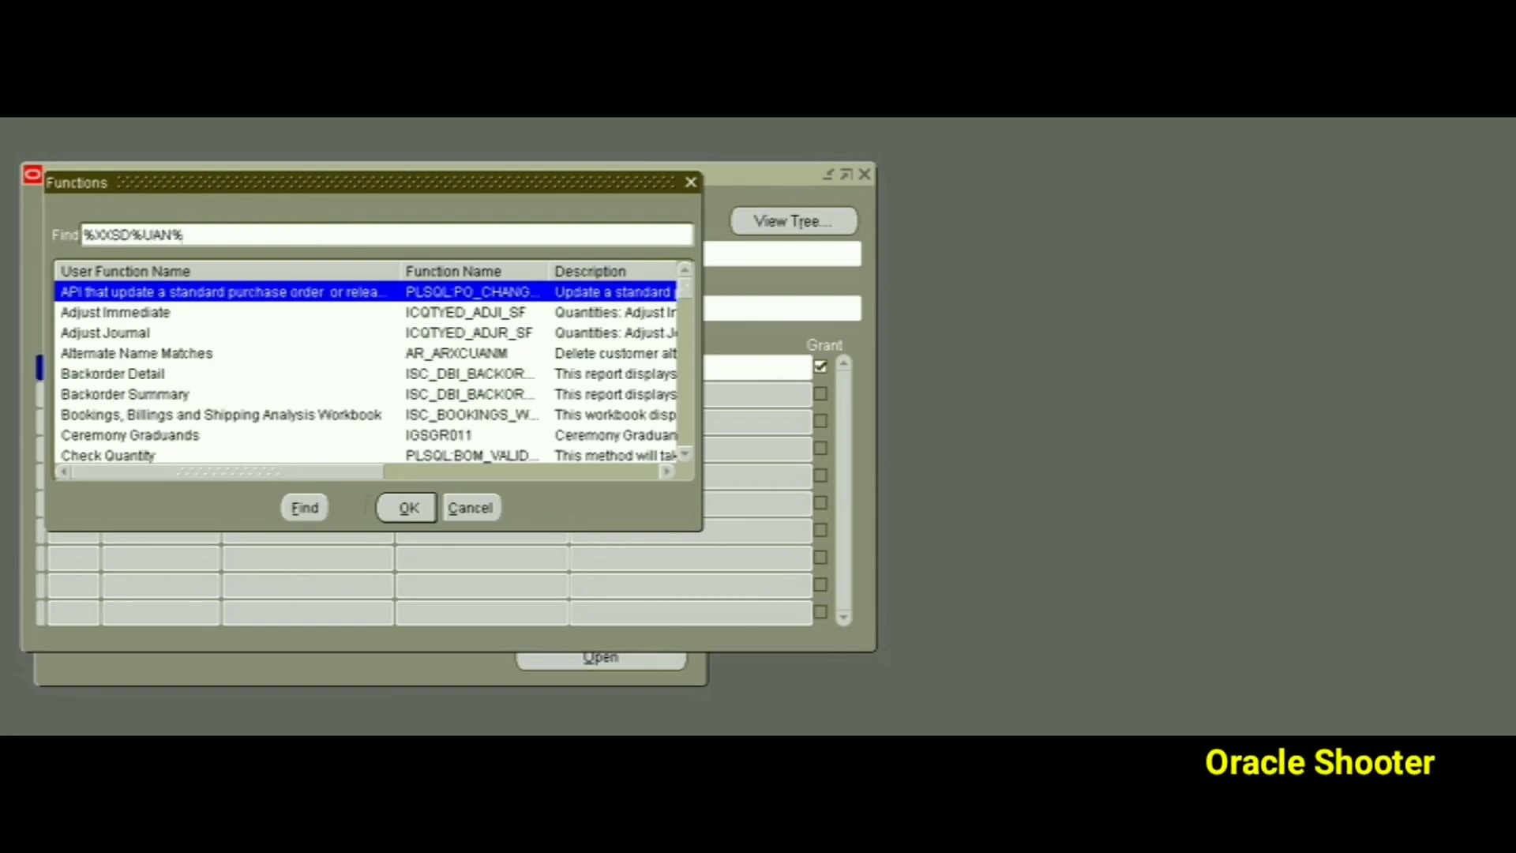
click(304, 508)
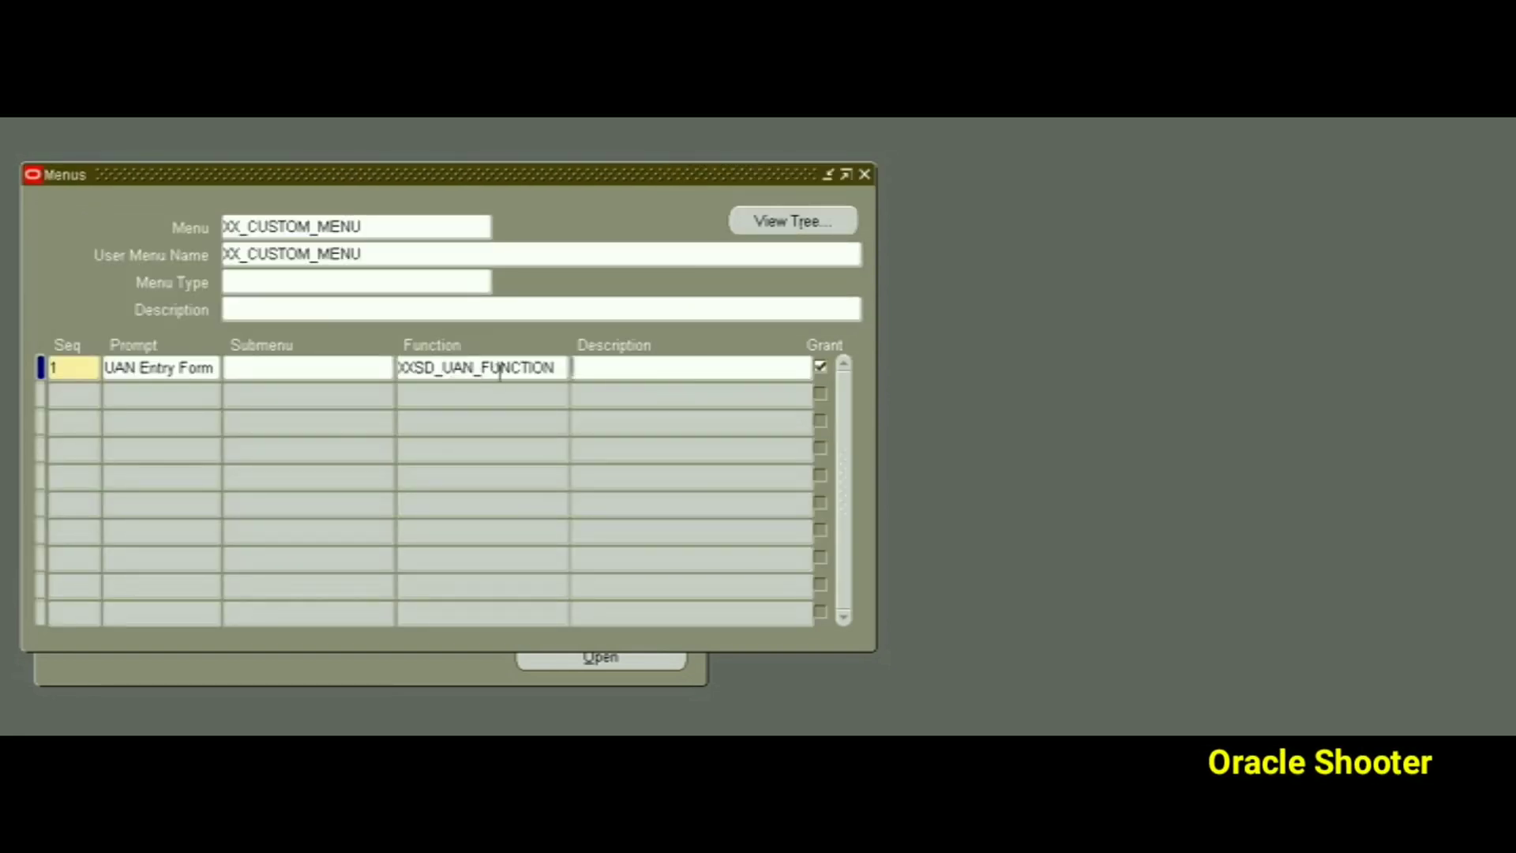
Add menu line 2 with Responsibility Development as both prompt and submenu, copied from cell E6 of the Excel outline.
click(90, 402)
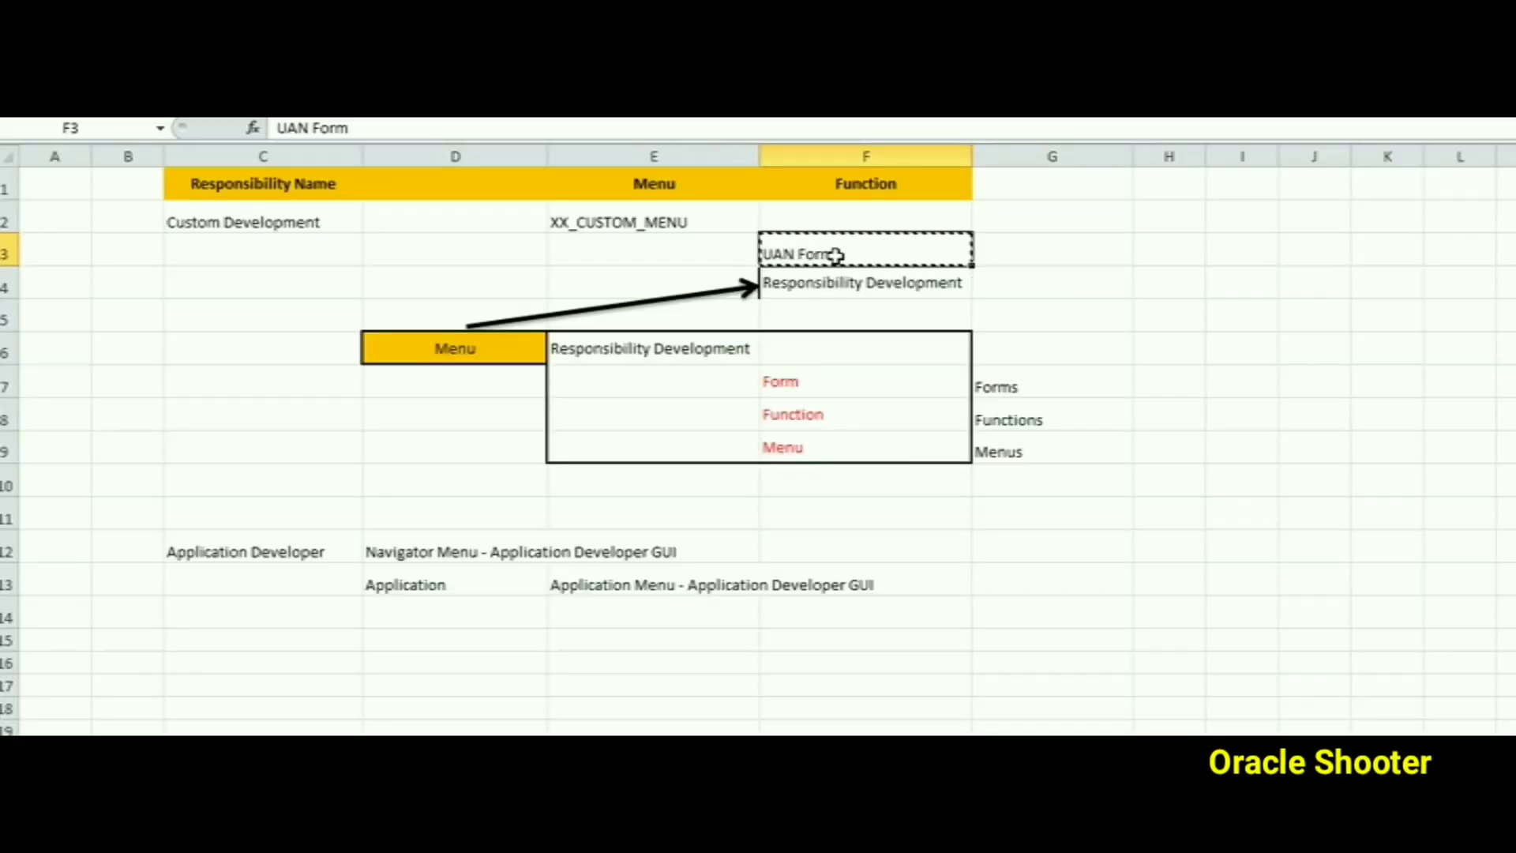
click(843, 287)
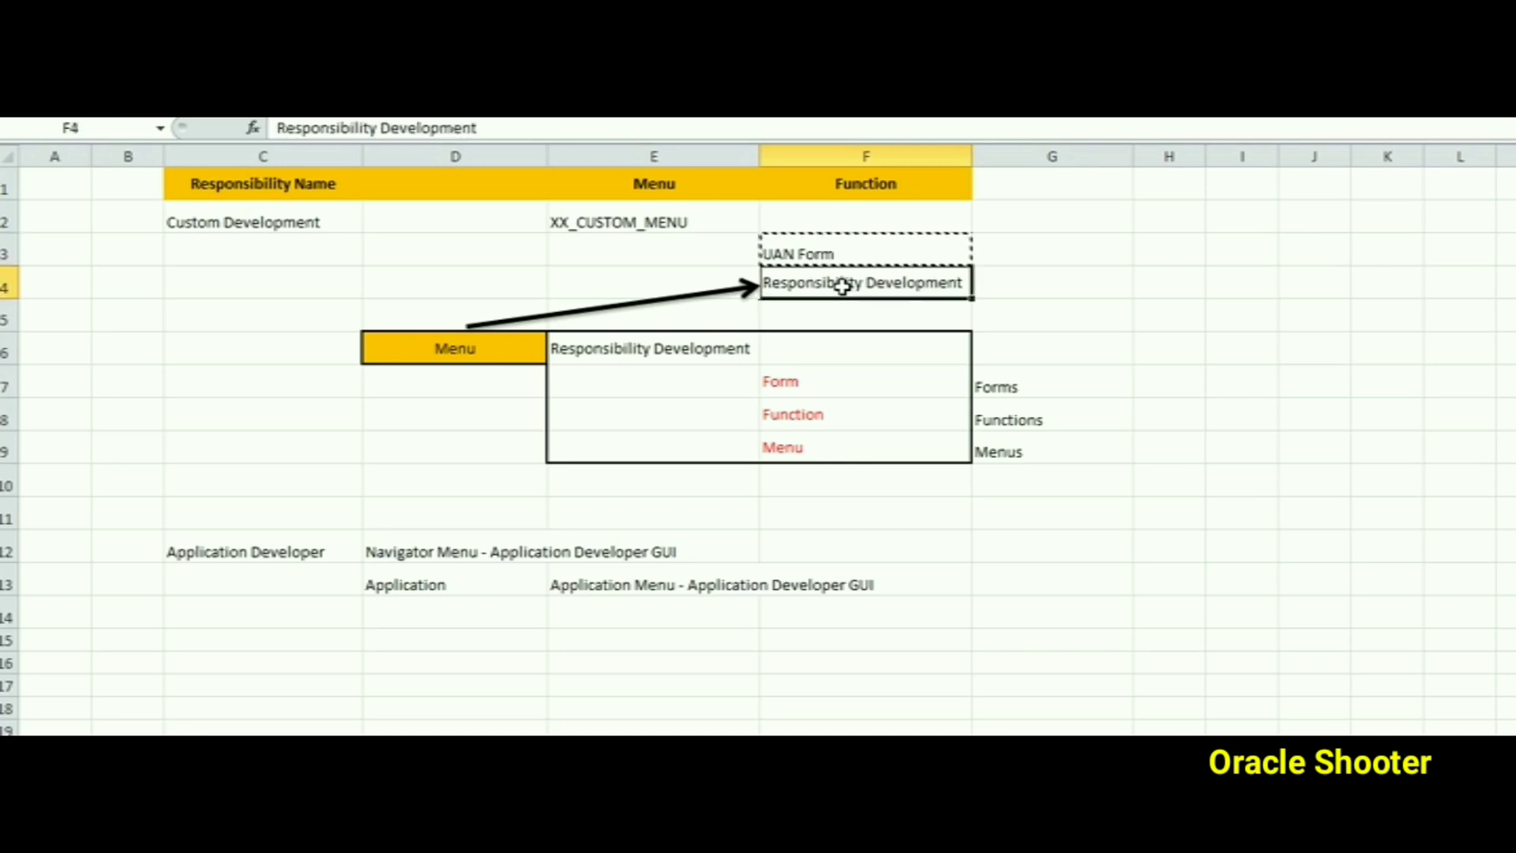
click(702, 350)
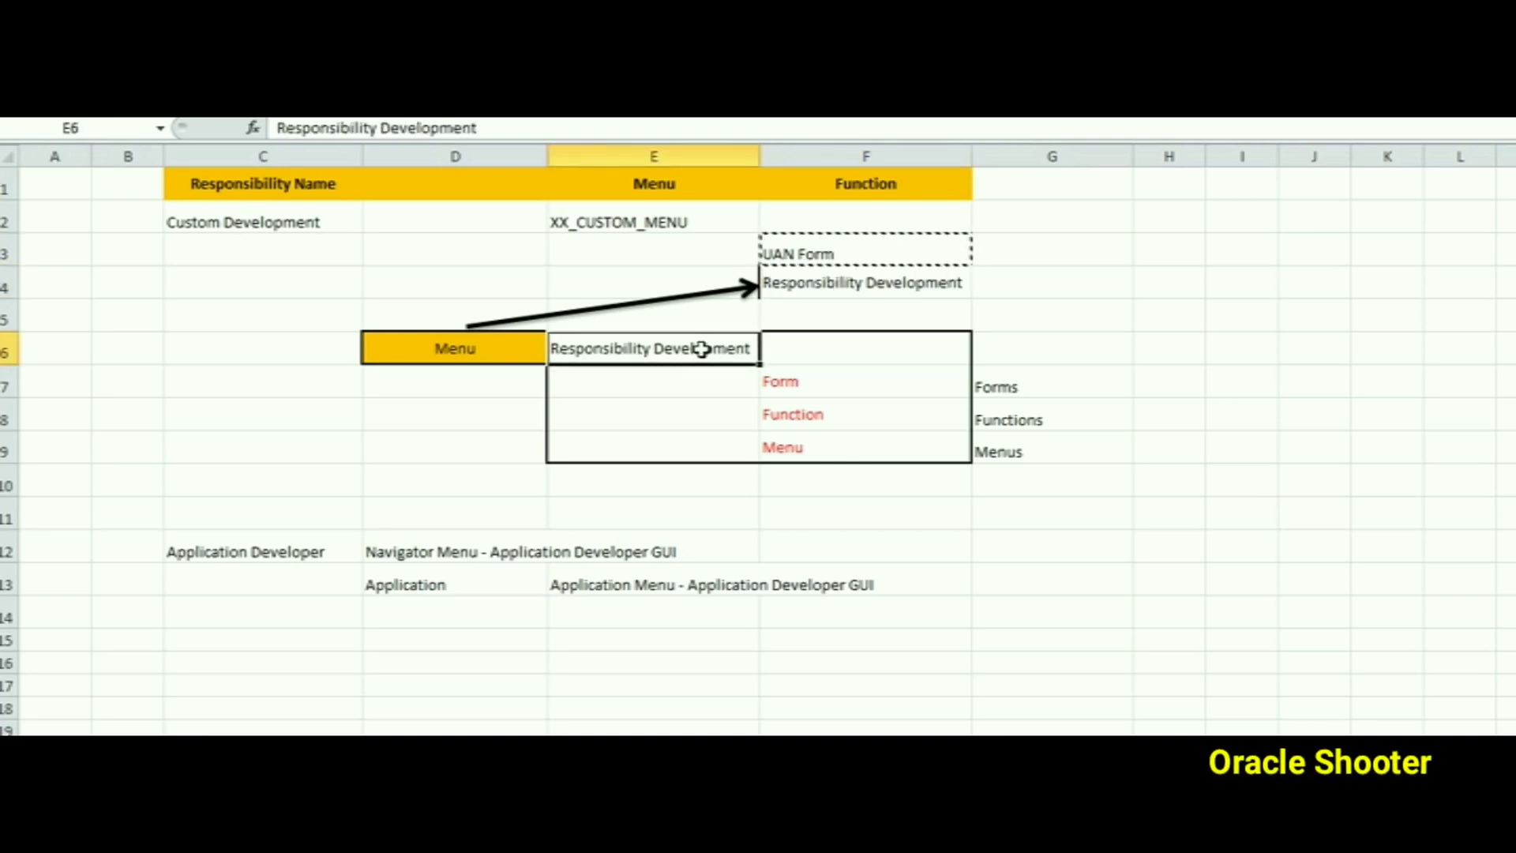
key(ctrl+c)
key(alt+Tab)
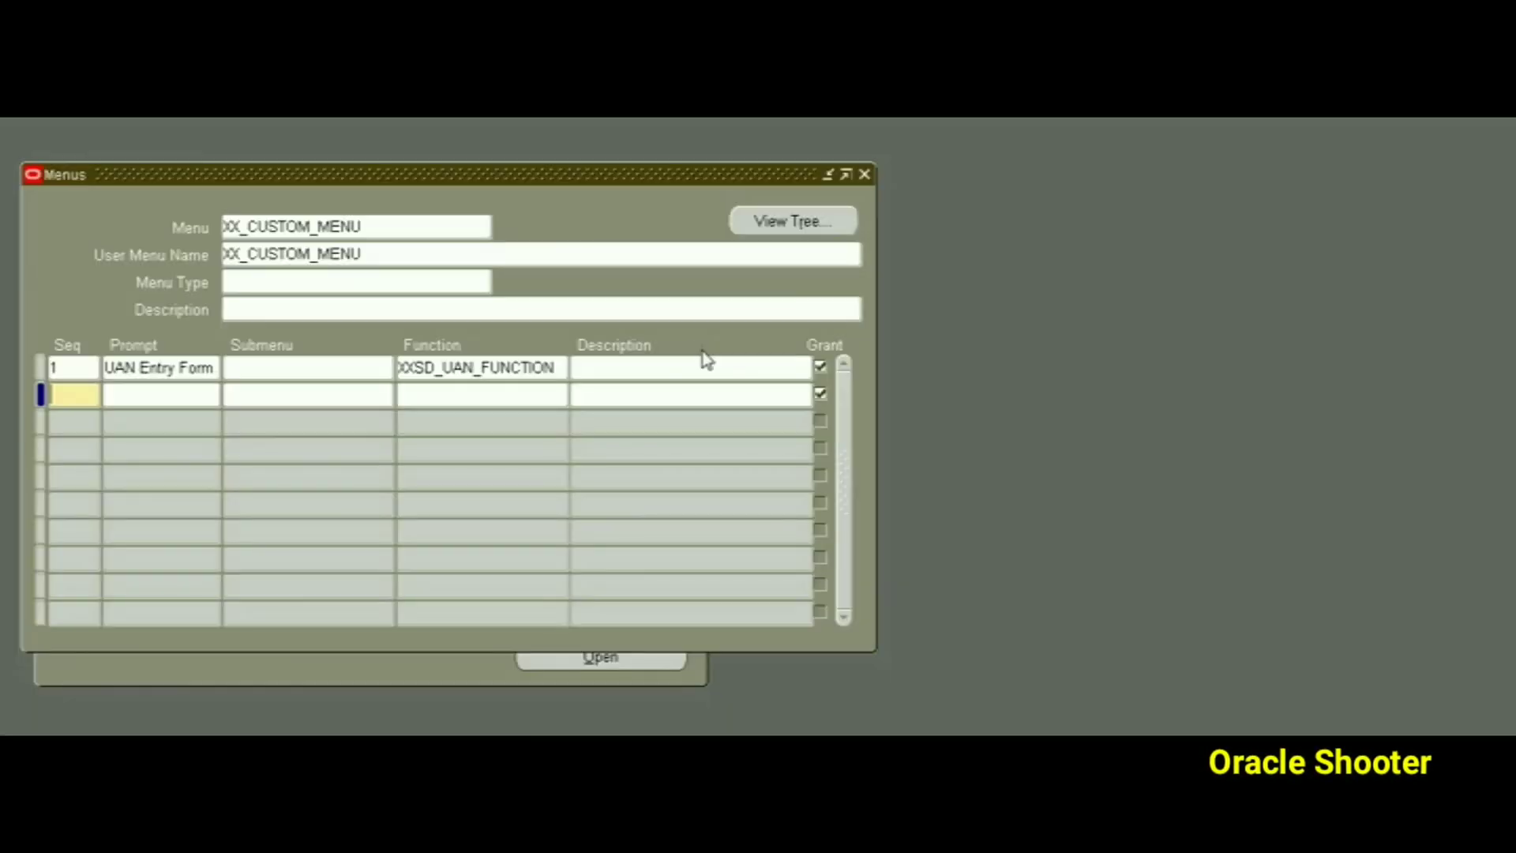
text(2)
key(ctrl+v)
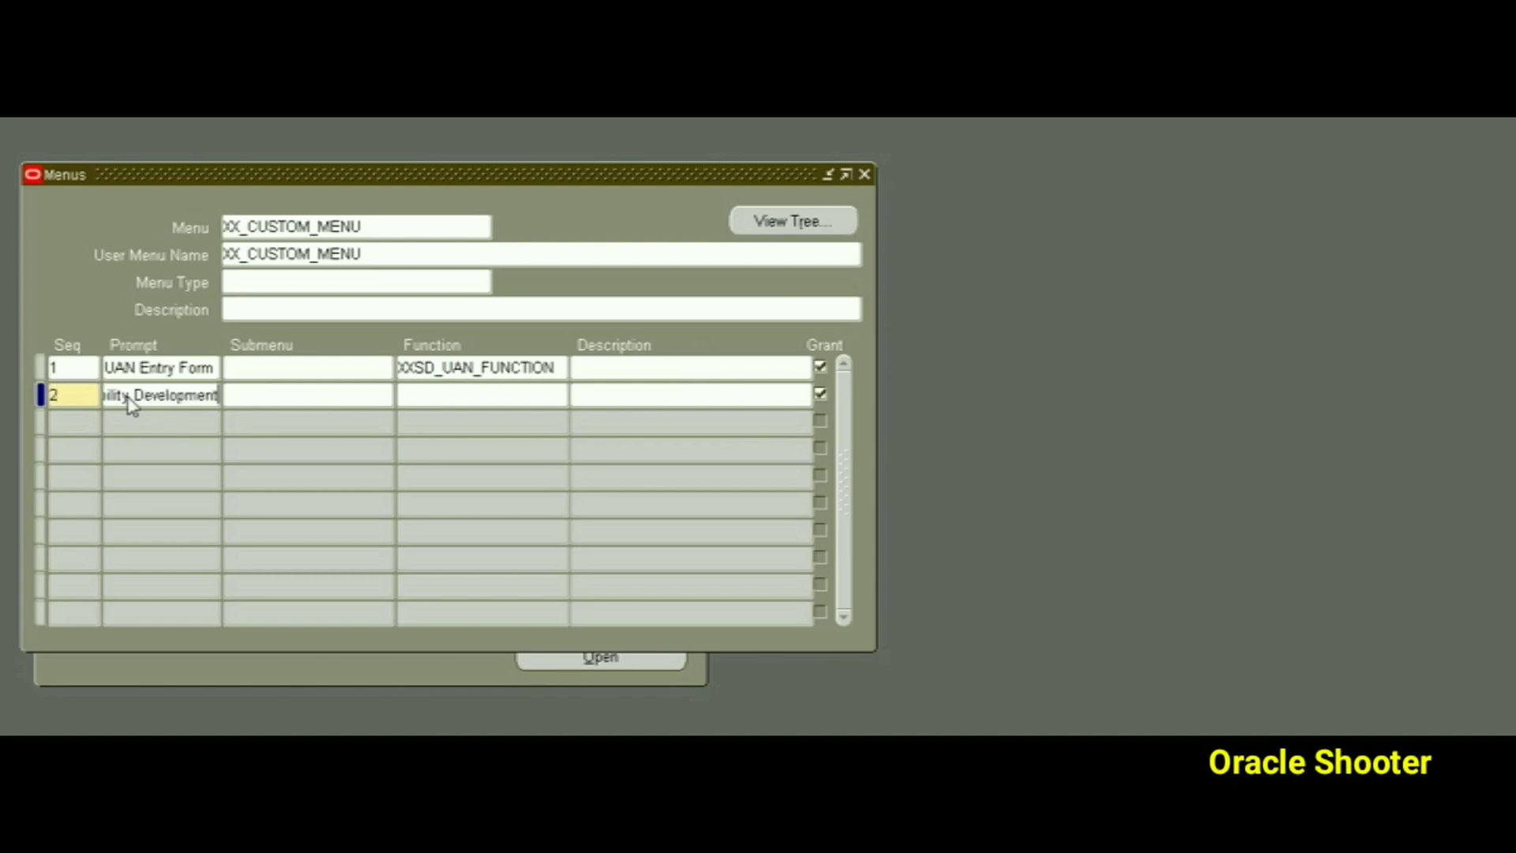
key(Tab)
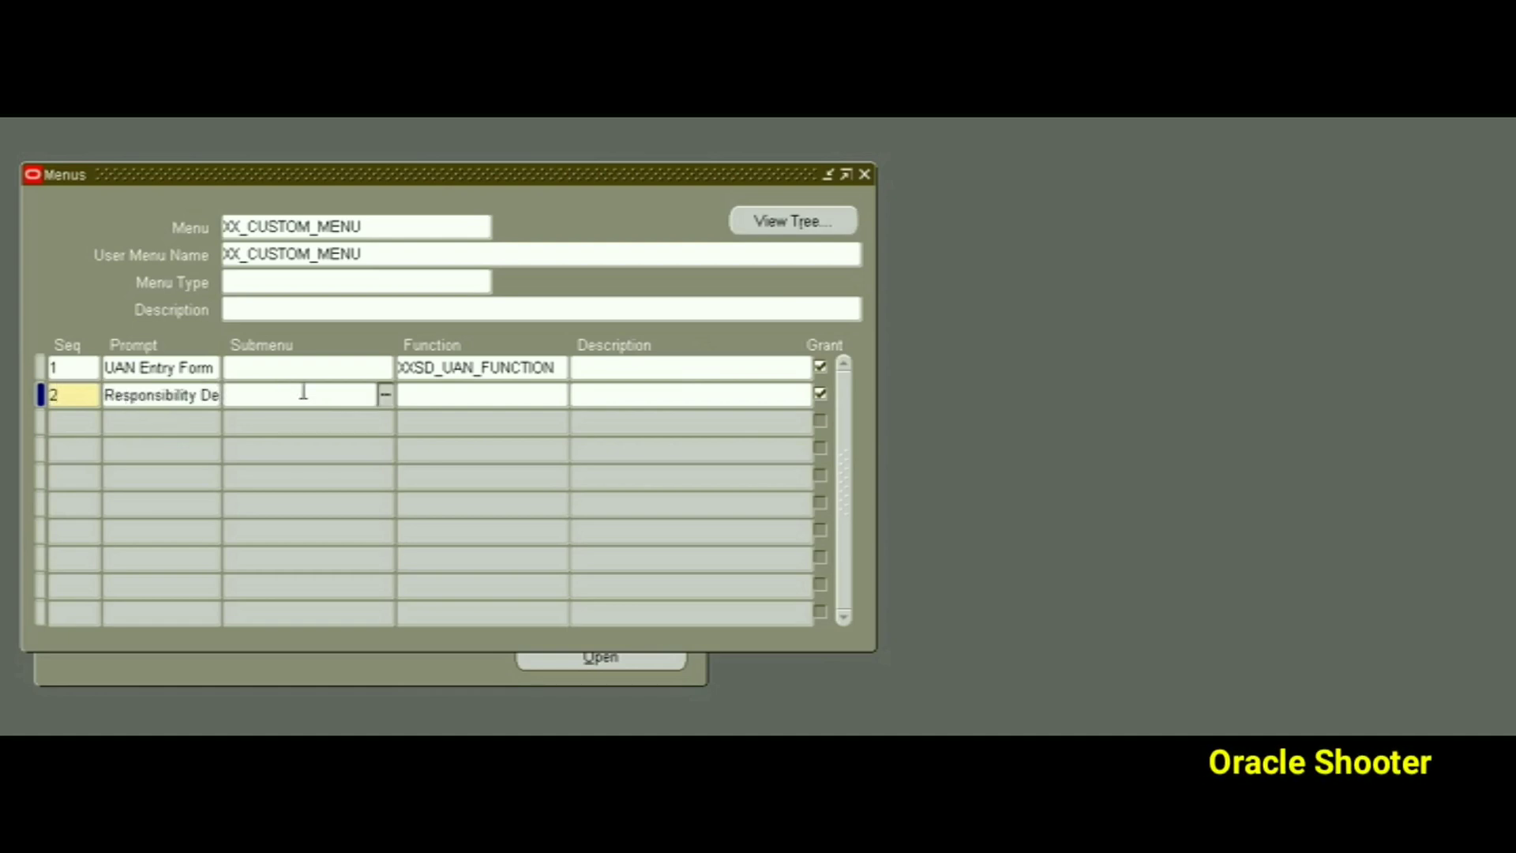
key(ctrl+v)
key(Tab)
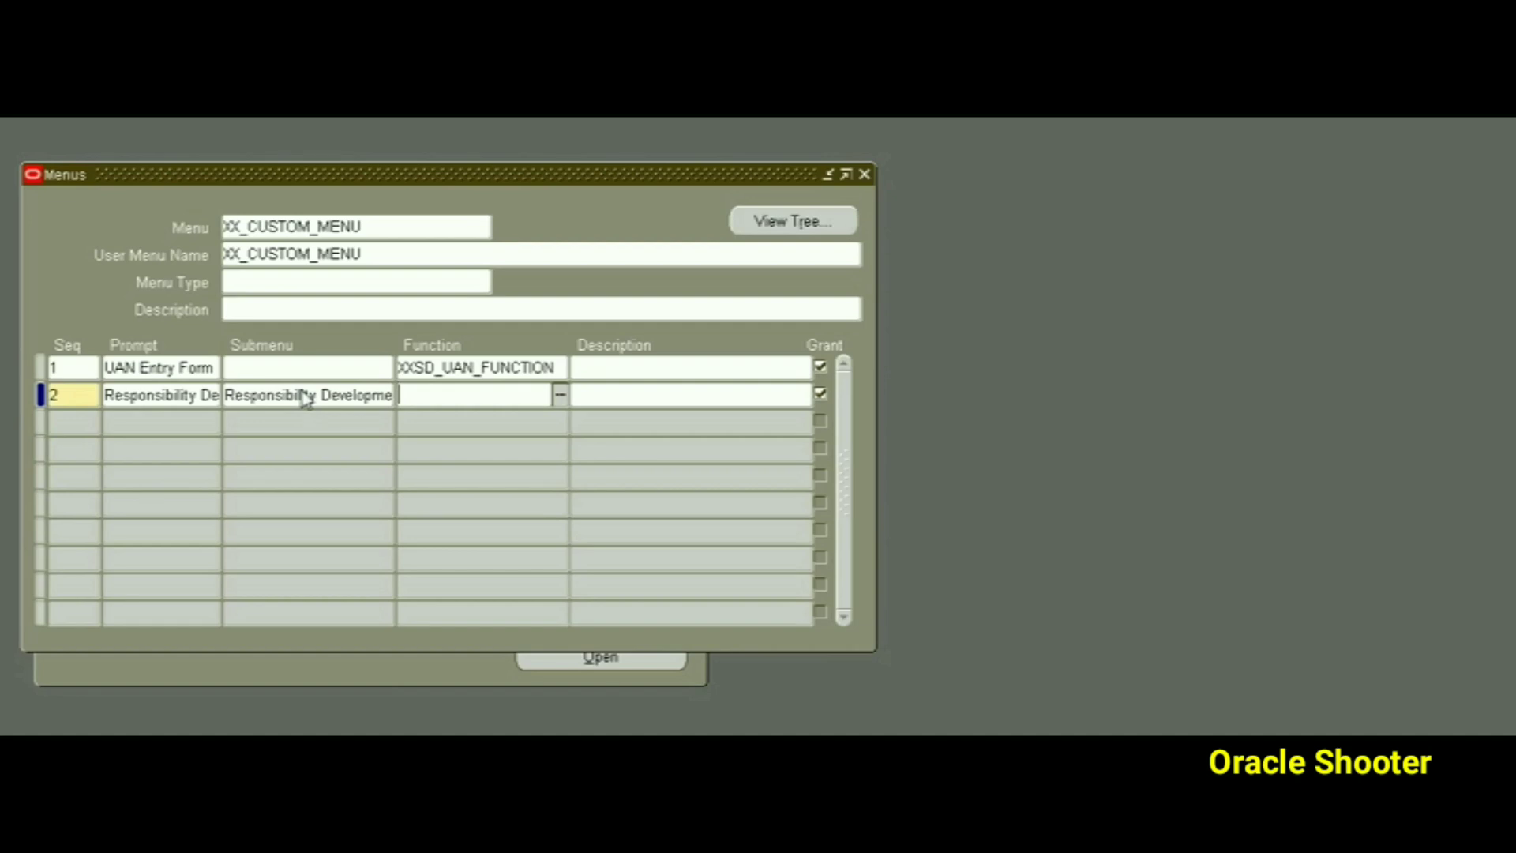
Check the menu name in cell E2 of the Excel outline, and save XX_CUSTOM_MENU with its two lines in Oracle Applications.
key(alt+Tab)
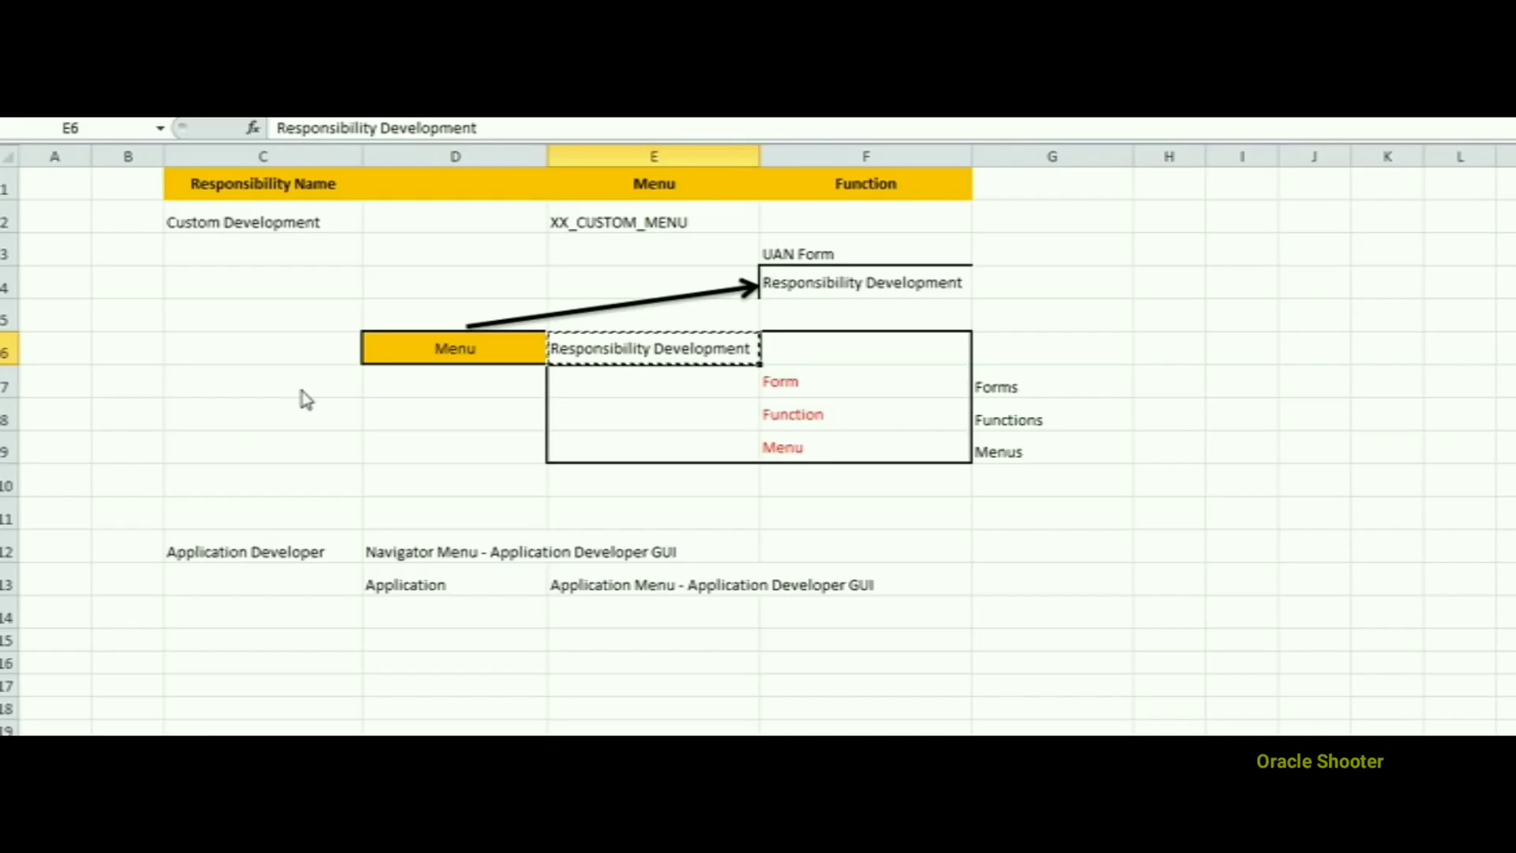
click(661, 224)
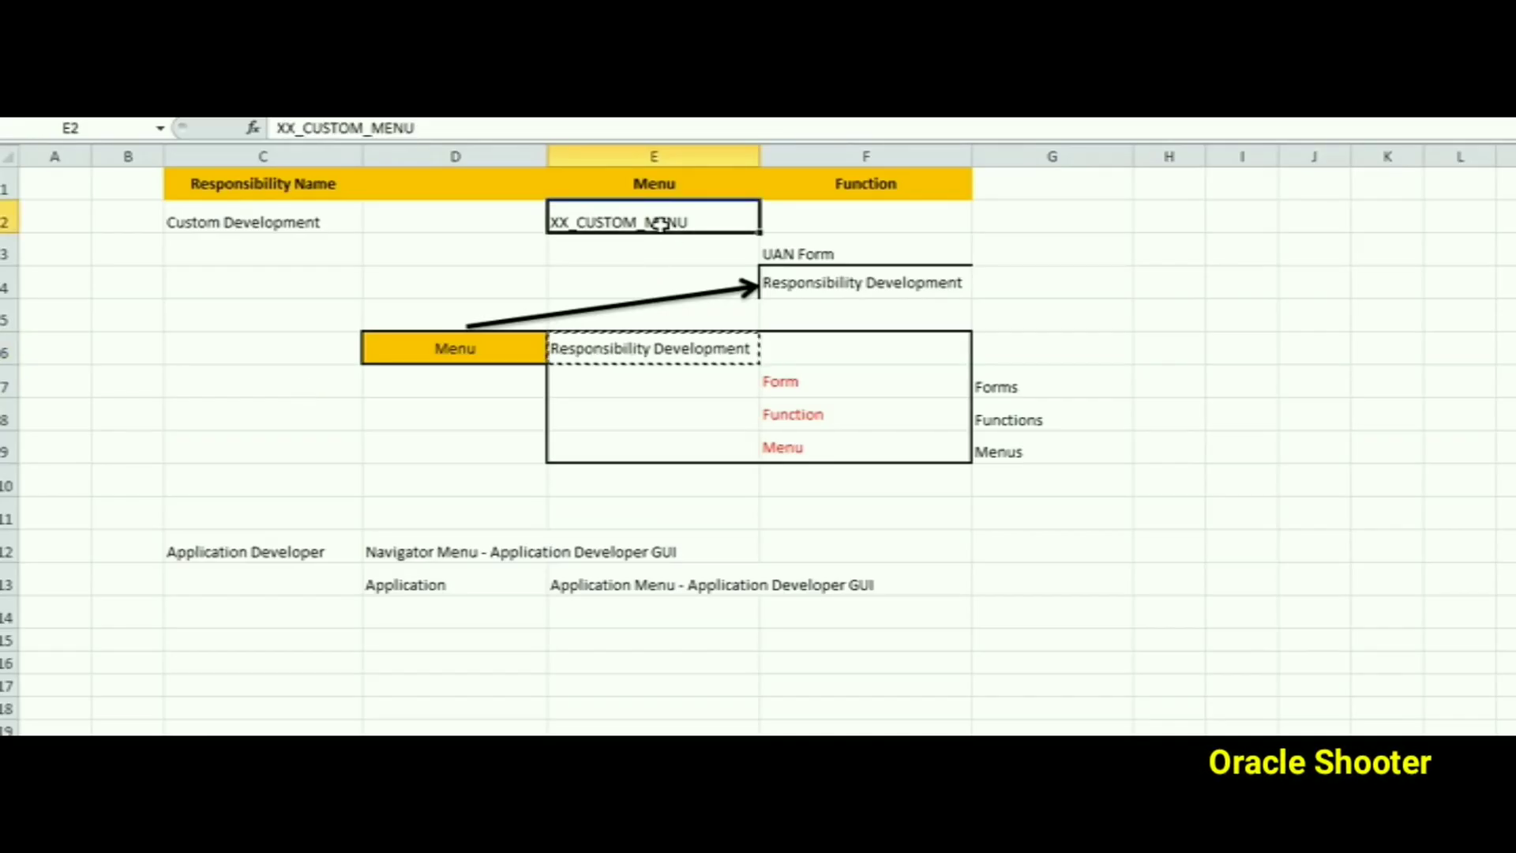
key(alt+Tab)
key(ctrl+s)
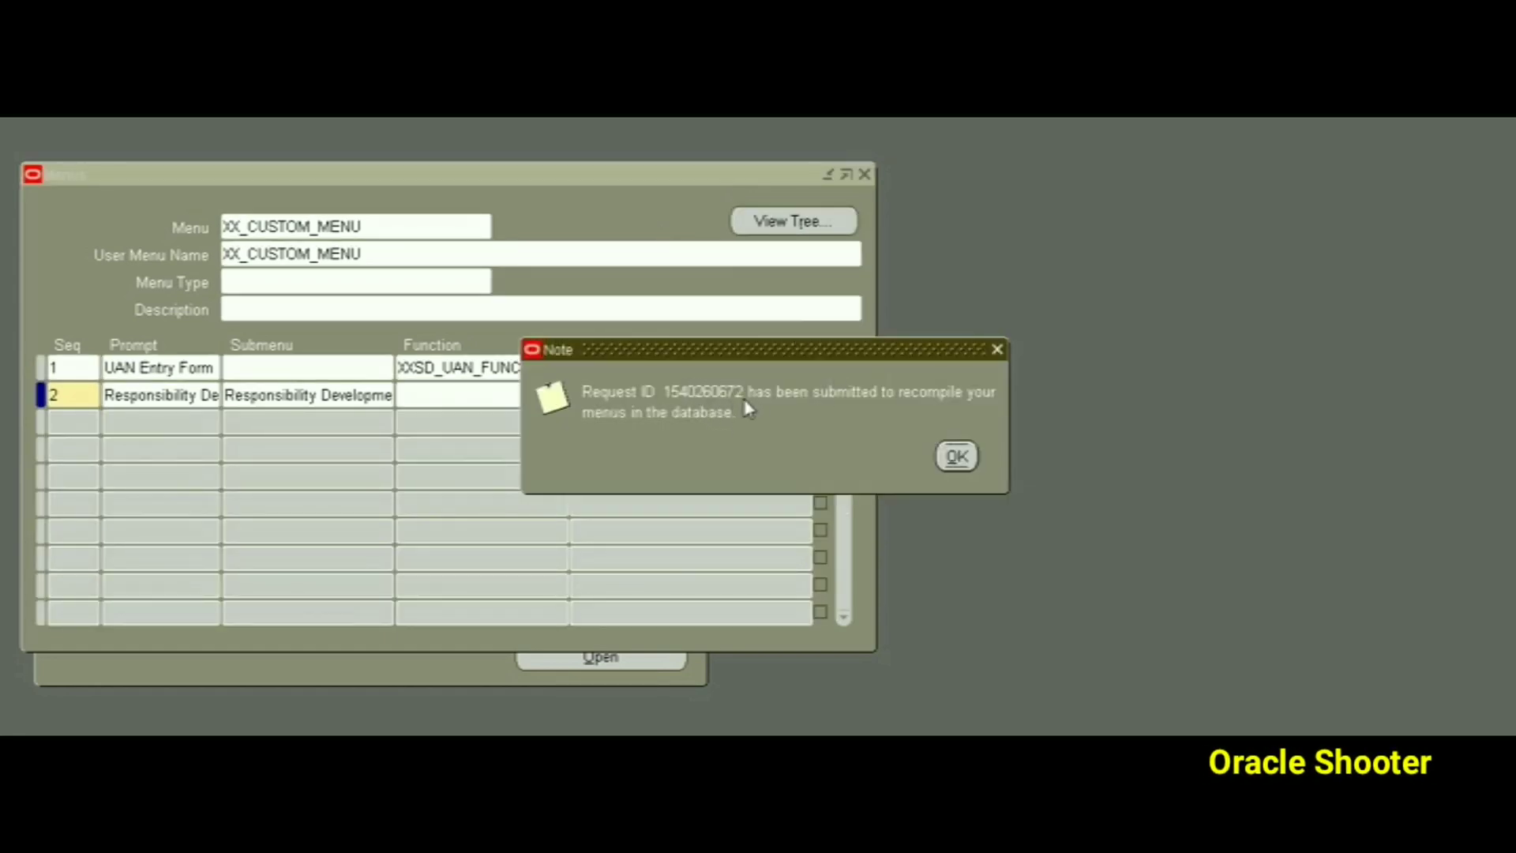
click(970, 457)
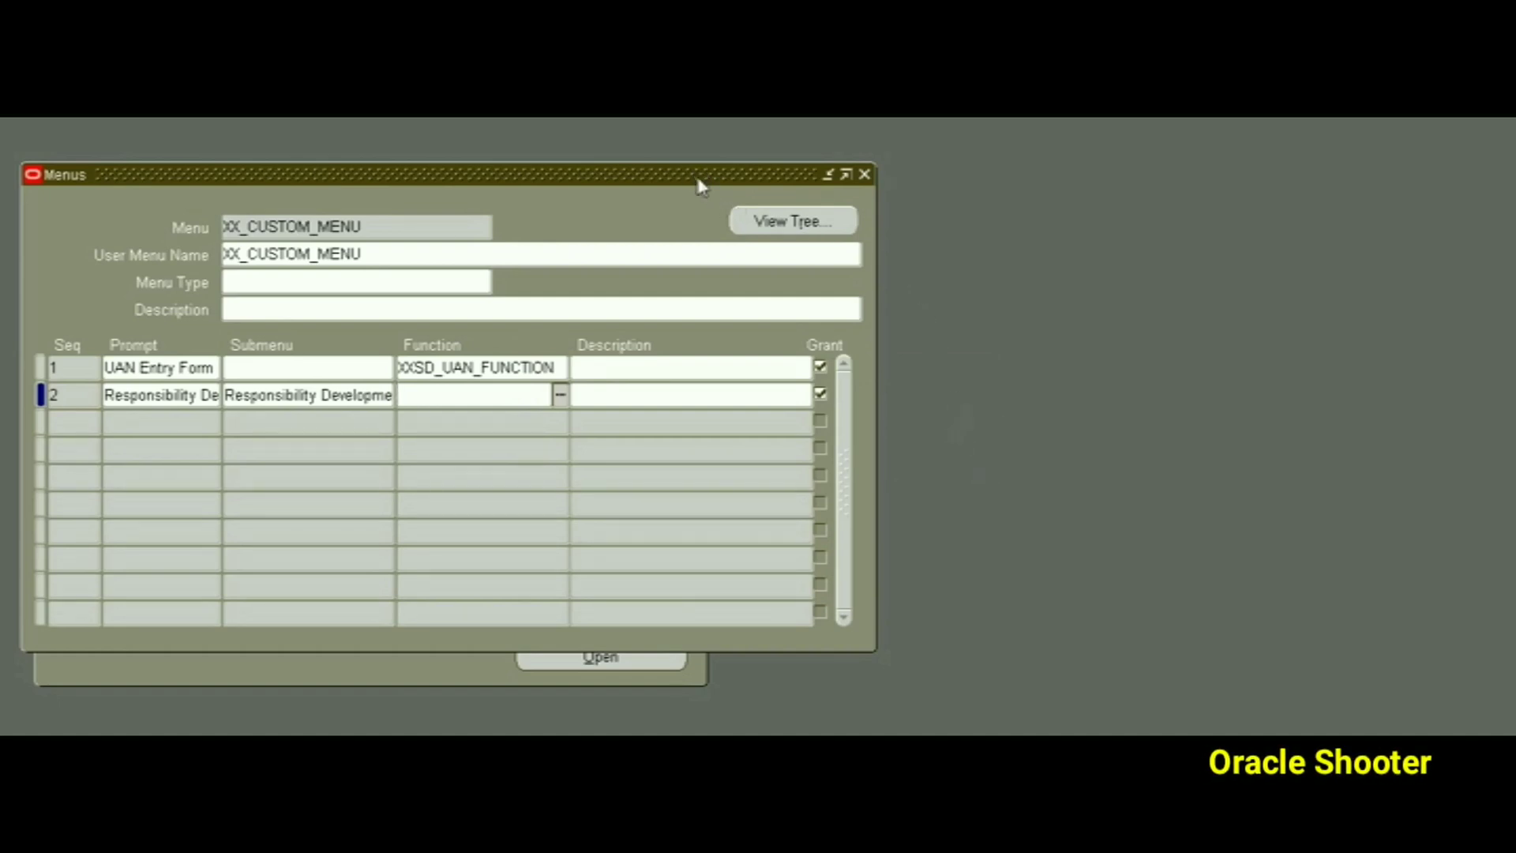
Compare the Responsibility Development submenu line with the Excel outline's entries in F7:F9 and G7:G9 and the parent menu in E2.
triple_click(283, 395)
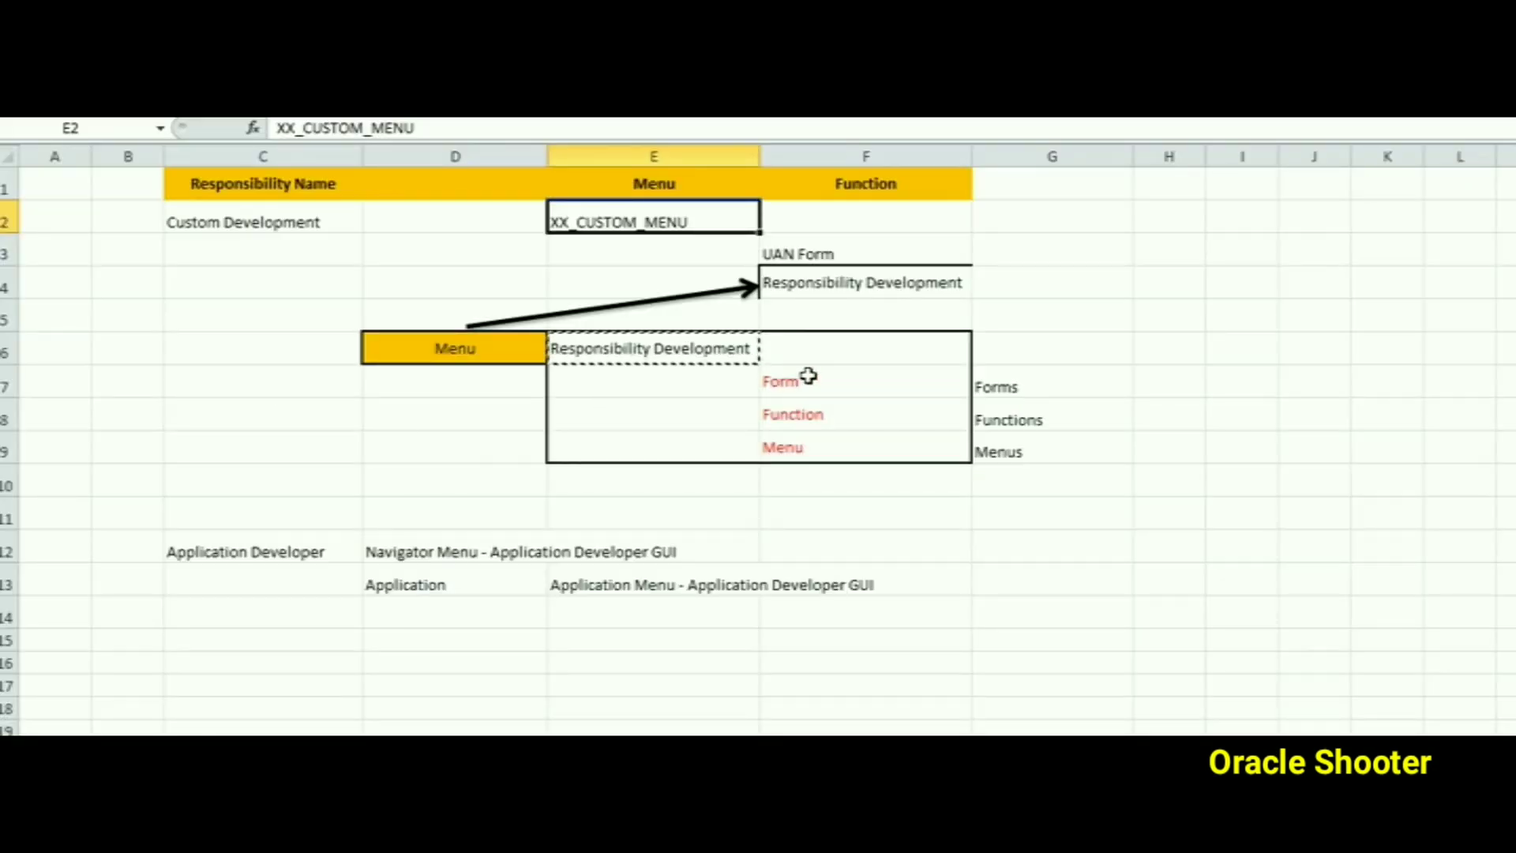
drag(806, 377, 809, 447)
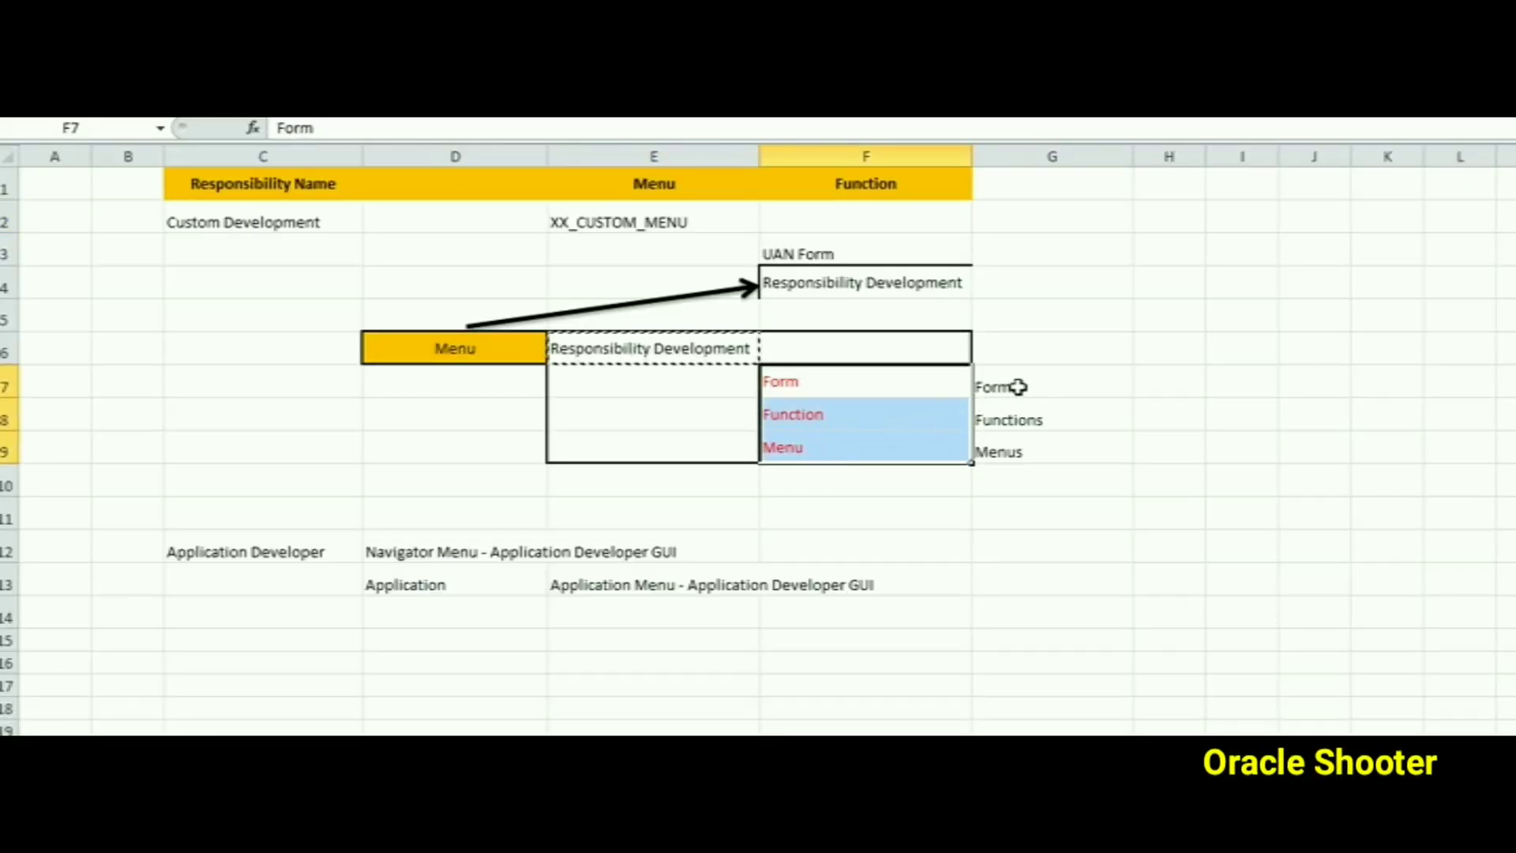
drag(1018, 386, 1011, 452)
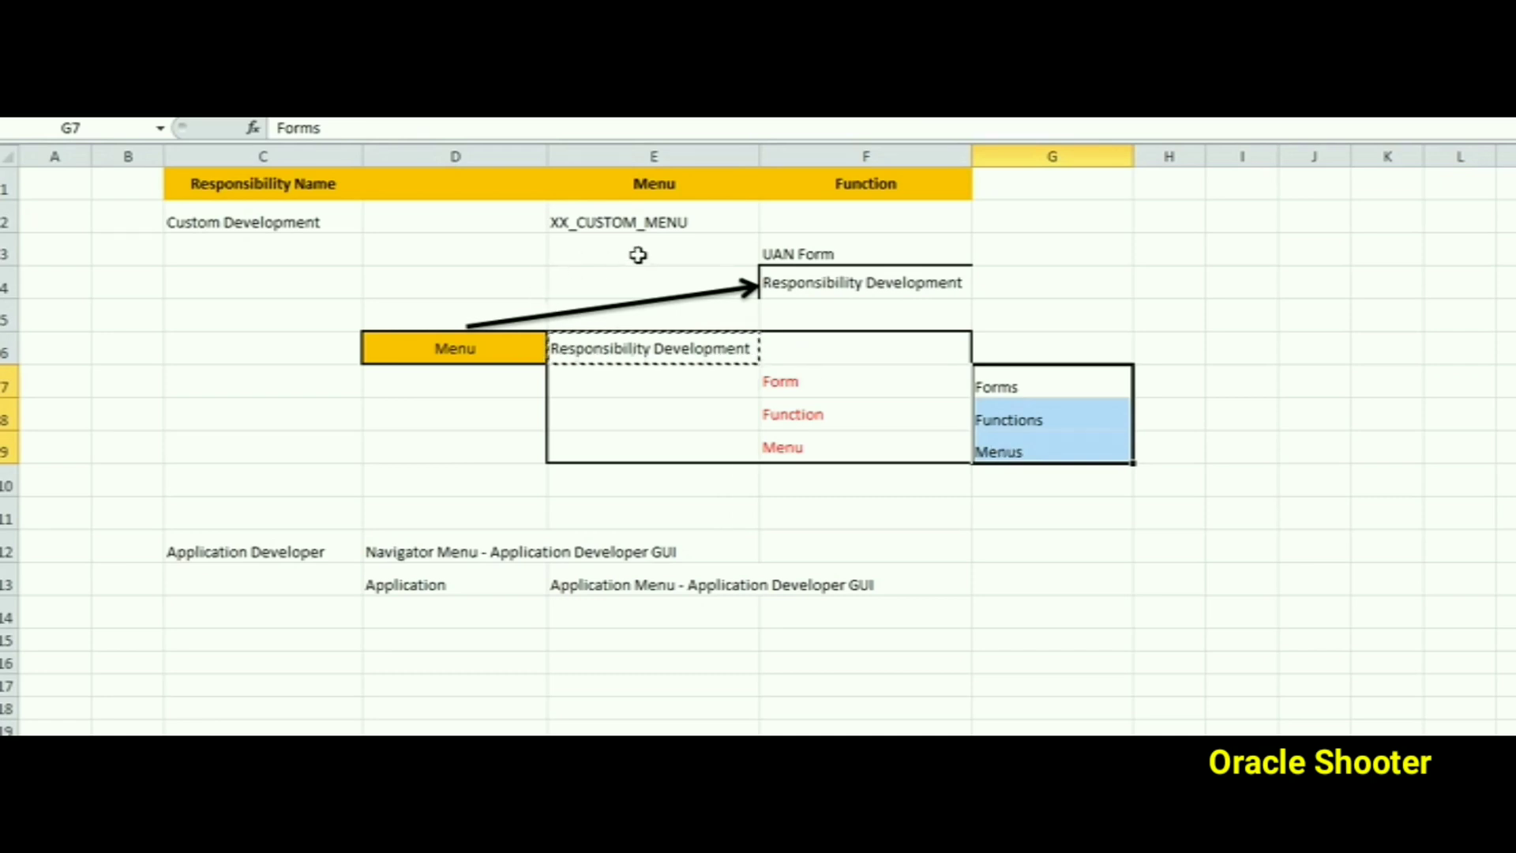
click(635, 221)
key(alt+Tab)
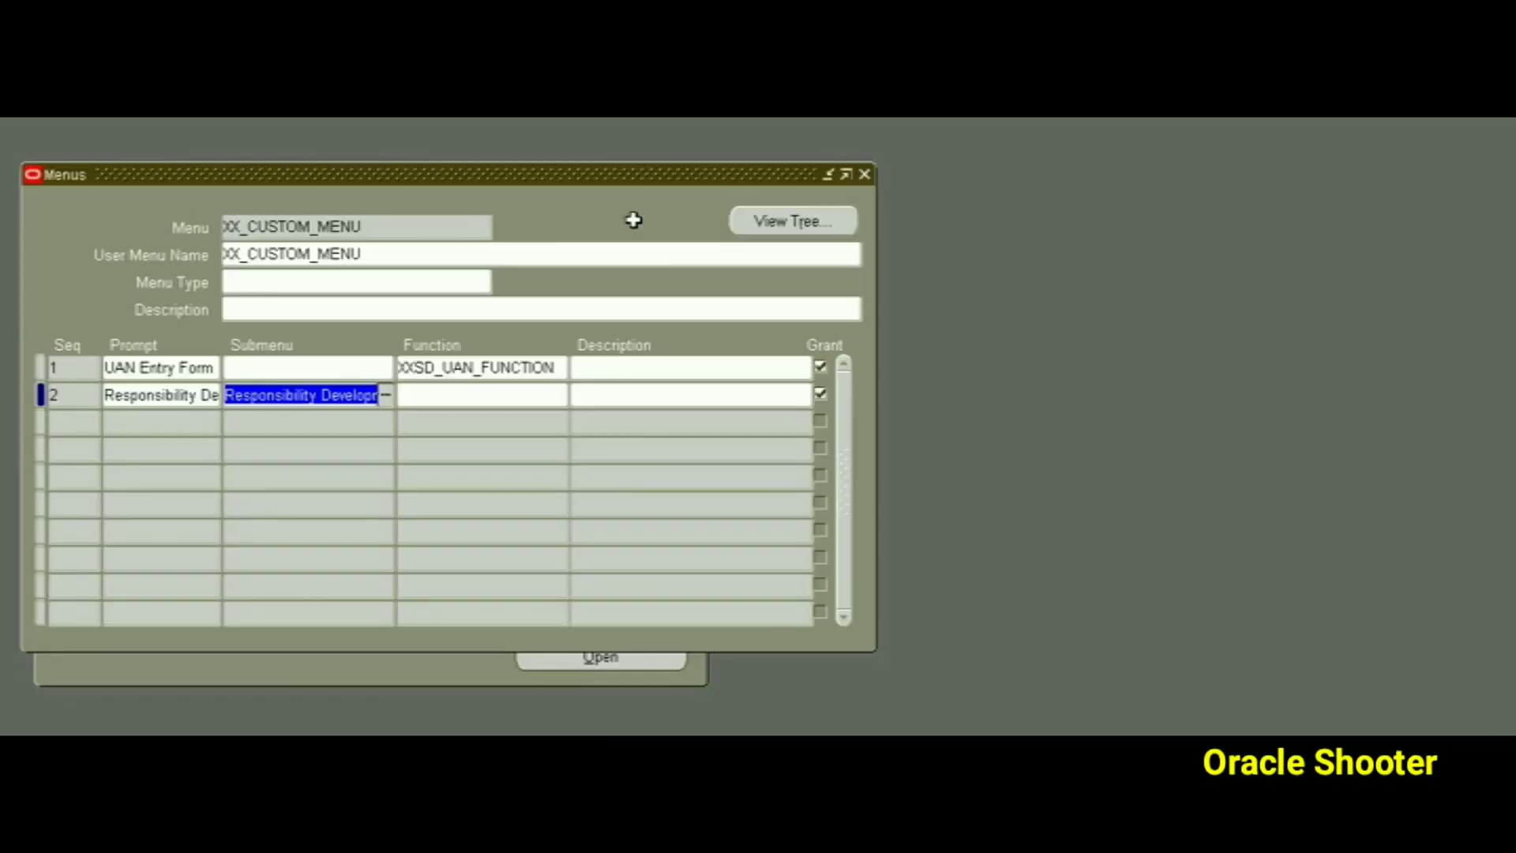